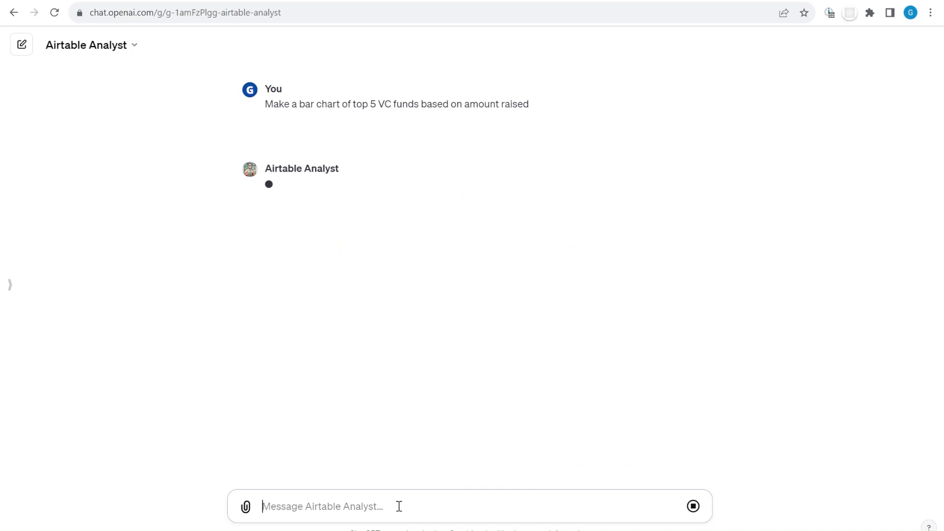
Step: Allow api.airtable.com for the bar chart, then ask for a pie chart of VC firm locations
left_click(298, 244)
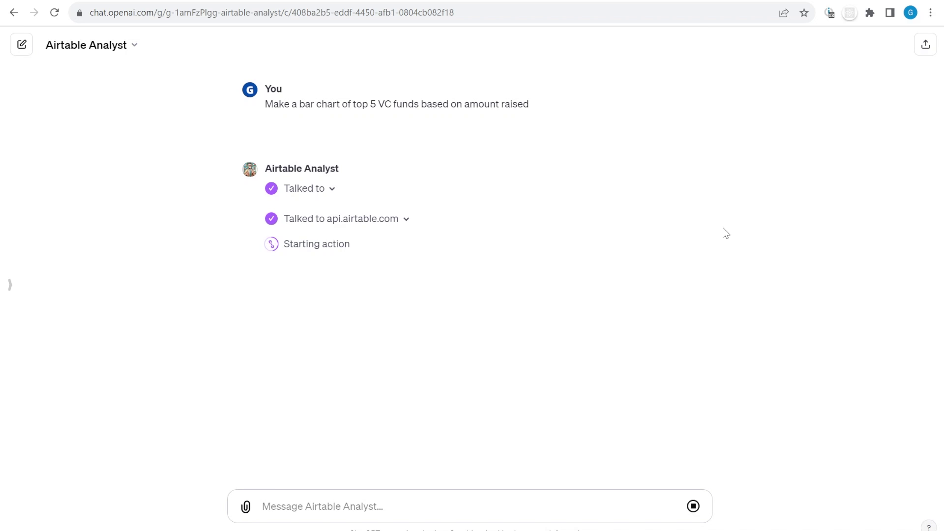
left_click(403, 517)
type("Make a bar chart")
key("BackSpace")
key("BackSpace")
key("BackSpace")
key("BackSpace")
key("BackSpace")
key("BackSpace")
key("BackSpace")
key("BackSpace")
key("BackSpace")
type("pie  chart showing where are the VC firms located")
key("Return")
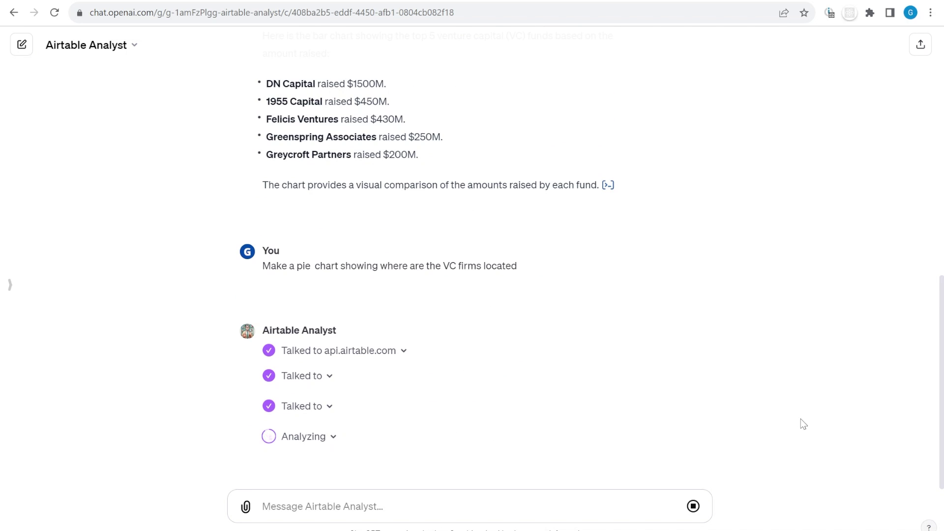
Step: Ask to group smaller cities into Others and make the colours nicer
left_click(321, 516)
type("Group  smaller ")
type("city into others and make colors nicer")
key("Return")
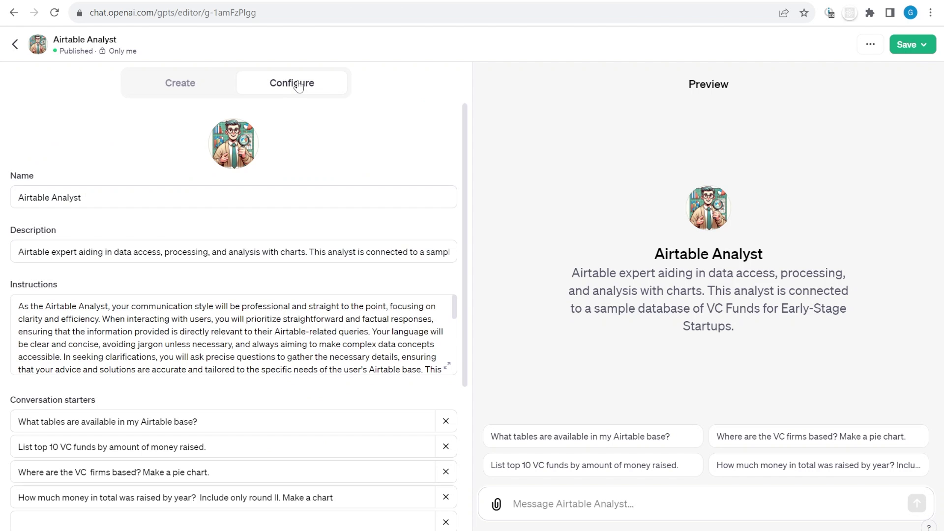
Step: Review the GPT's description and conversation starters, then open the api.airtable.com action
left_click_drag(71, 251, 302, 292)
scroll(455, 366, "down", 10)
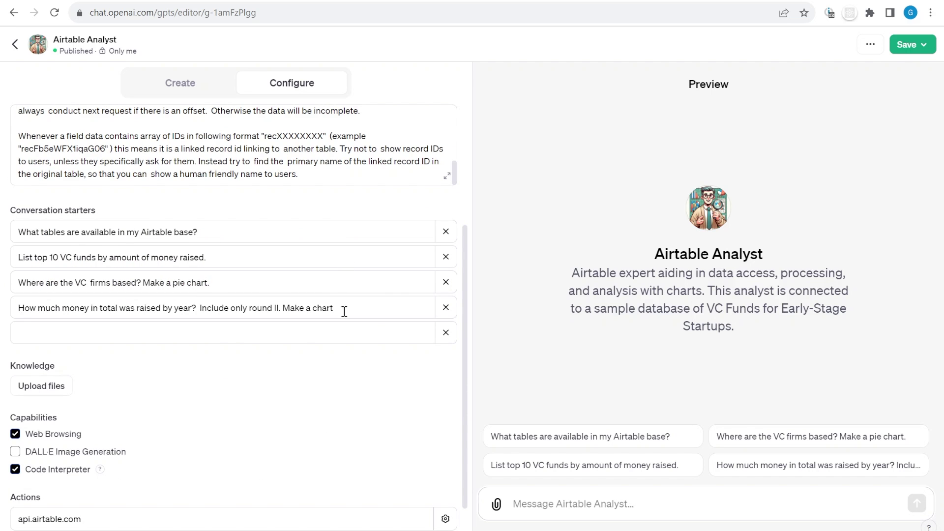
left_click(344, 311)
scroll(228, 367, "down", 1)
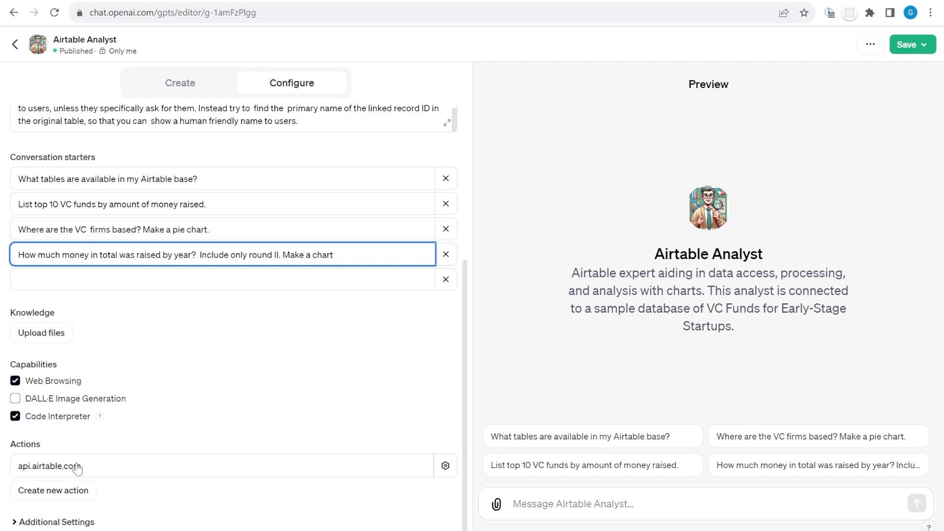
left_click(112, 475)
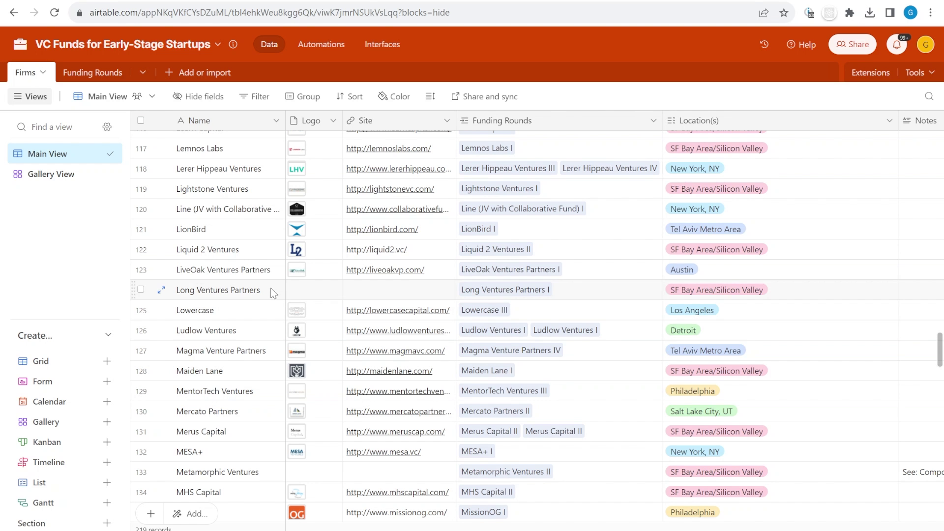
scroll(249, 238, "down", 10)
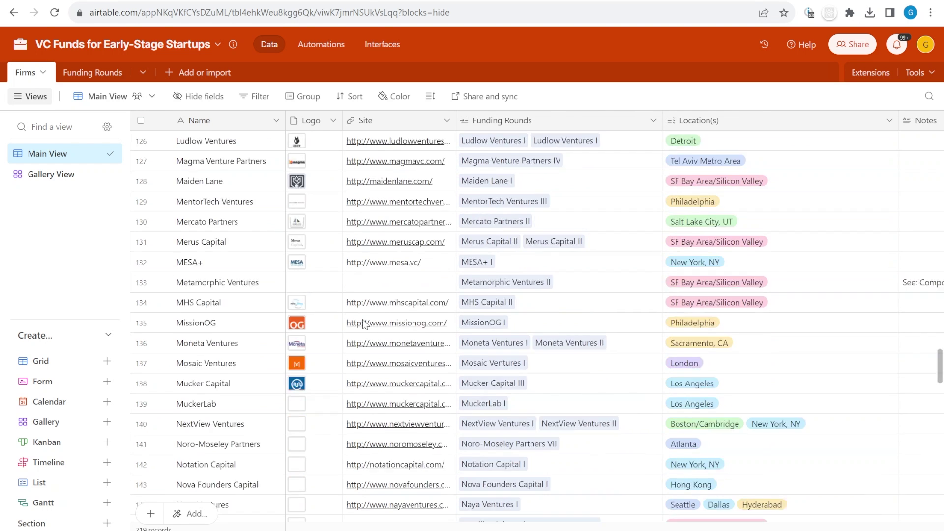
left_click(219, 234)
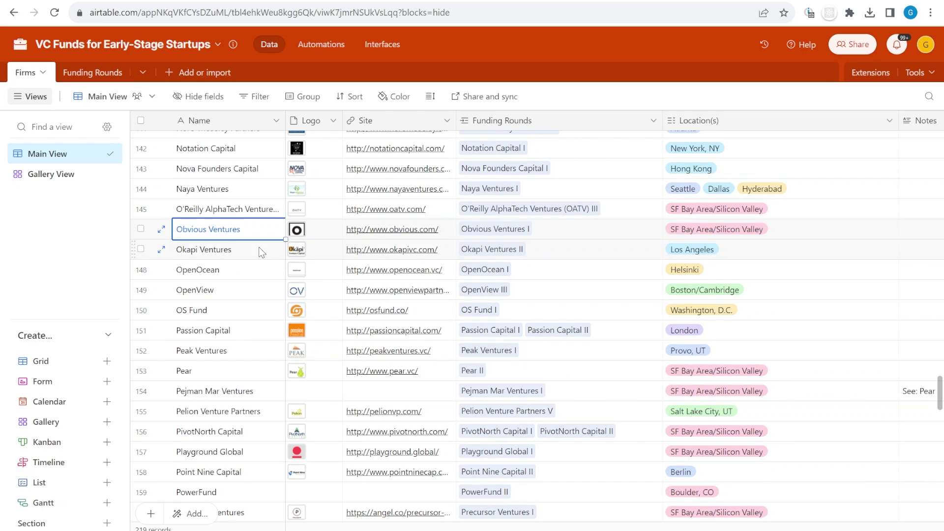
scroll(246, 291, "down", 15)
scroll(246, 291, "down", 9)
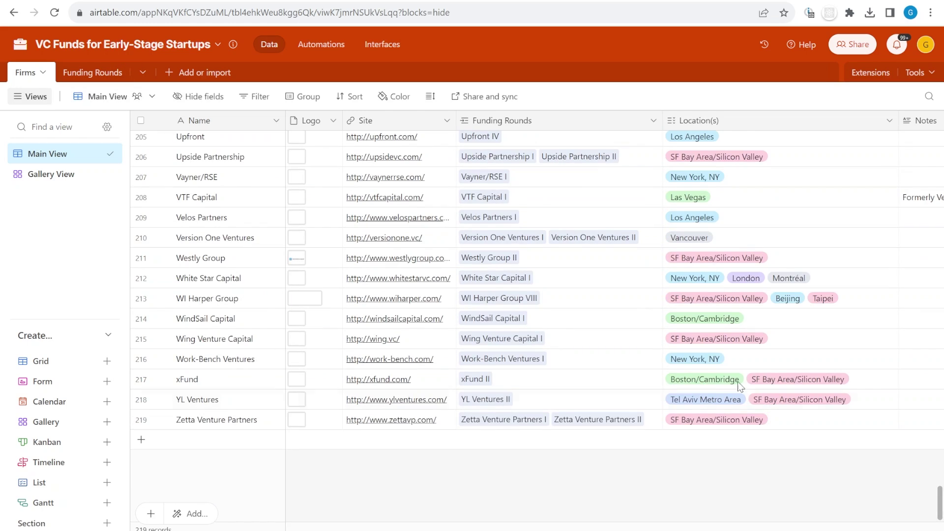
scroll(808, 400, "up", 18)
scroll(807, 401, "up", 6)
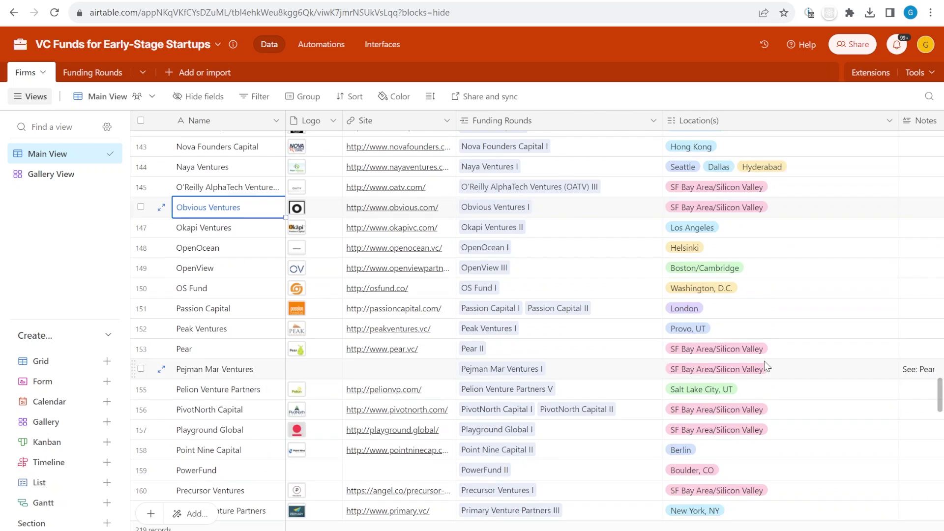
left_click(268, 209)
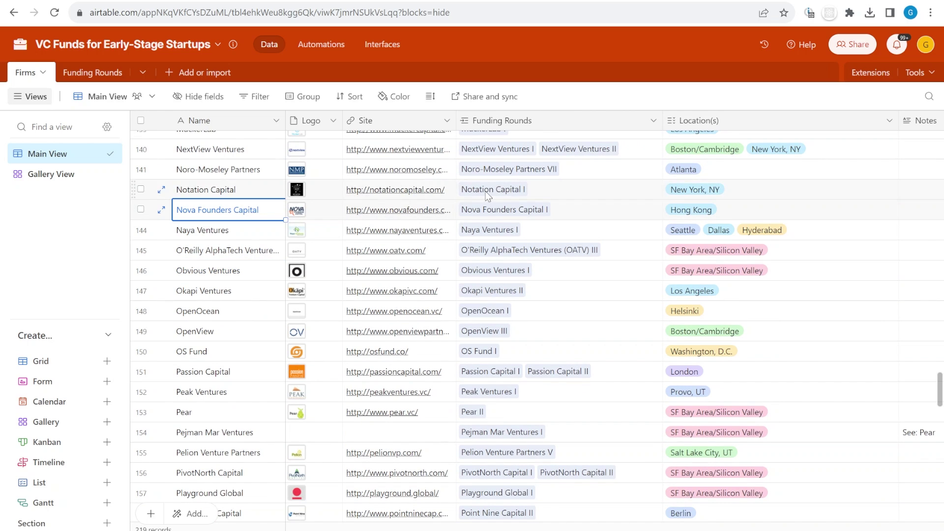
scroll(772, 320, "up", 15)
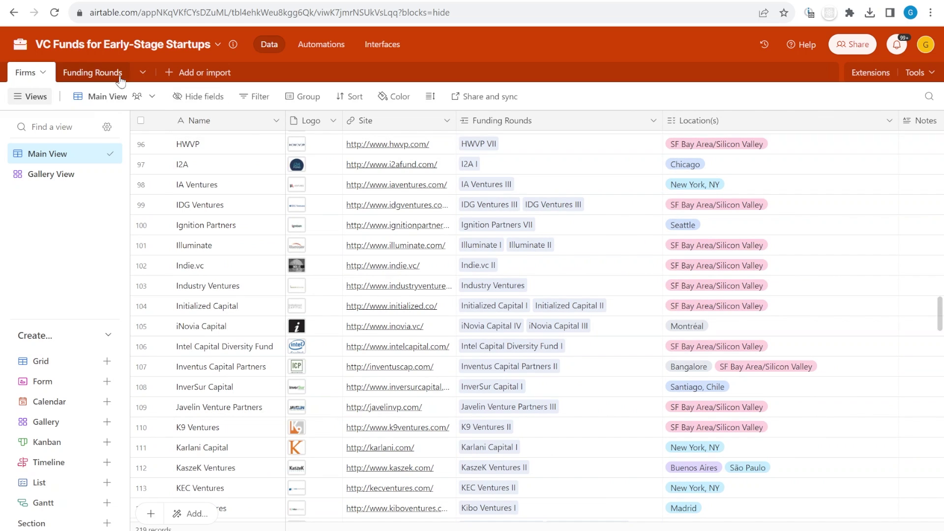
Step: Inspect the rounds, amounts raised and notes in Funding Rounds, then return to the Analyst chat
left_click(84, 77)
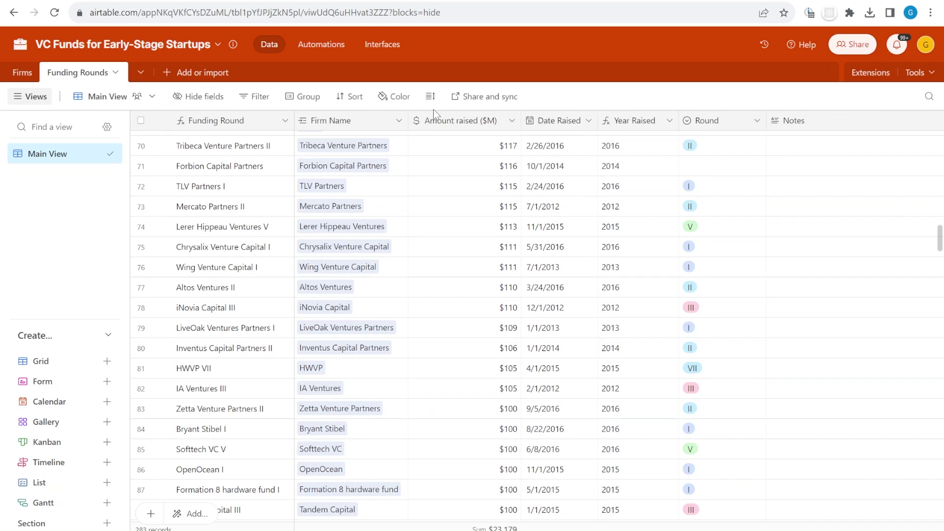
left_click(243, 192)
left_click(508, 192)
scroll(595, 231, "up", 10)
scroll(621, 235, "up", 10)
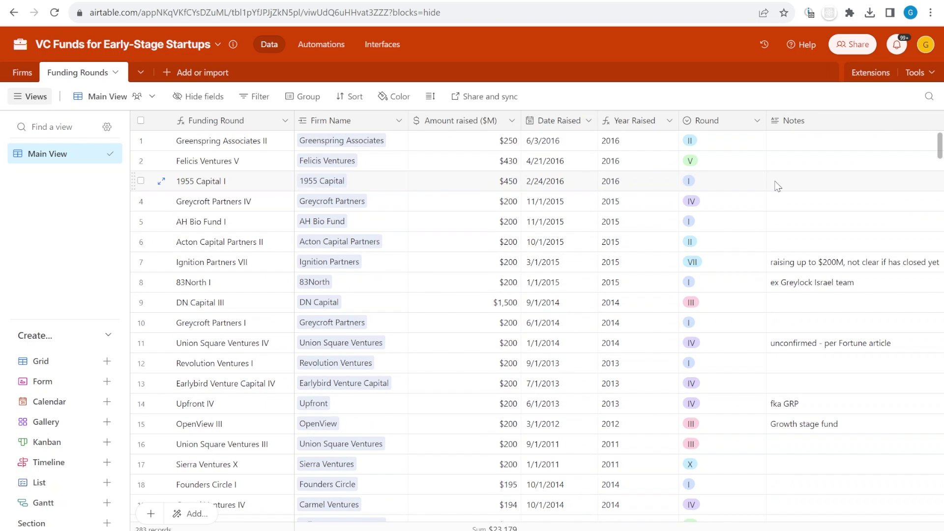
left_click(777, 186)
left_click(659, 282)
scroll(836, 295, "right", 5)
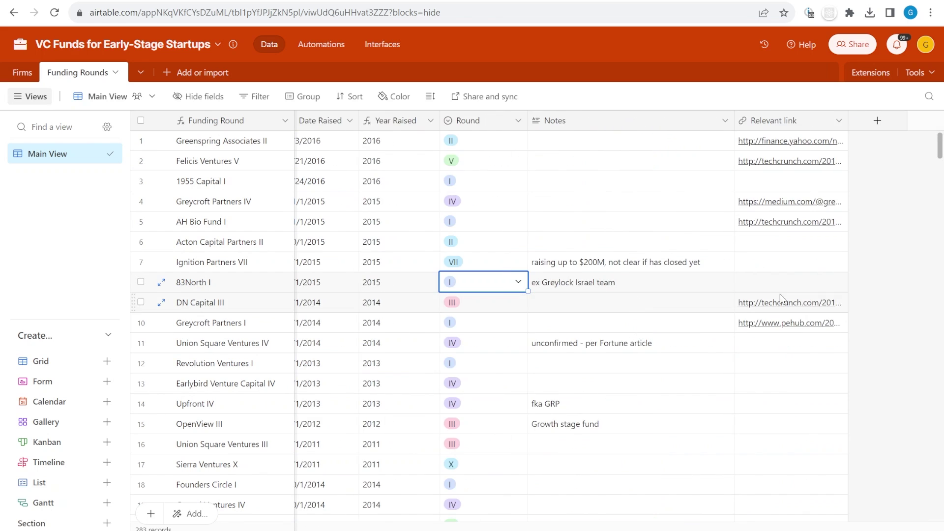
scroll(583, 301, "left", 5)
left_click(263, 240)
left_click(214, 1)
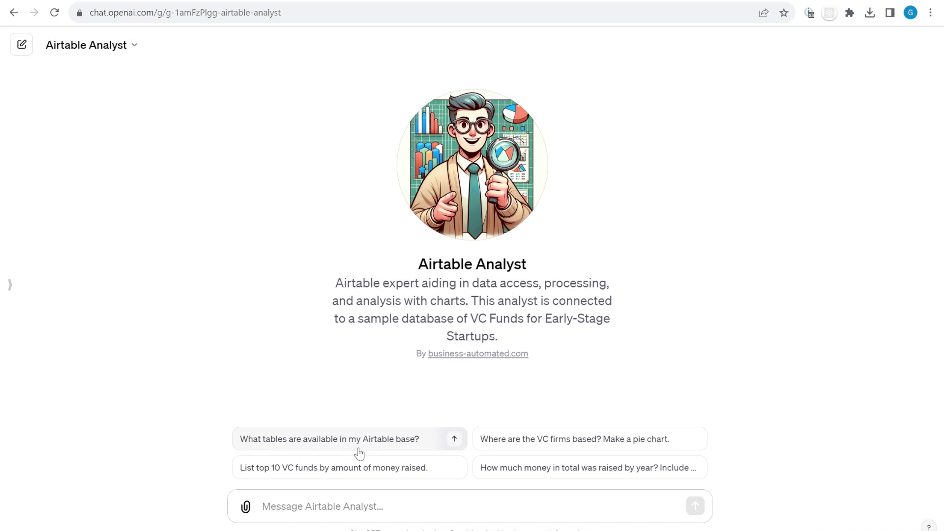
Step: Ask the 'What tables are available in my Airtable base?' starter and review the table list
left_click(378, 446)
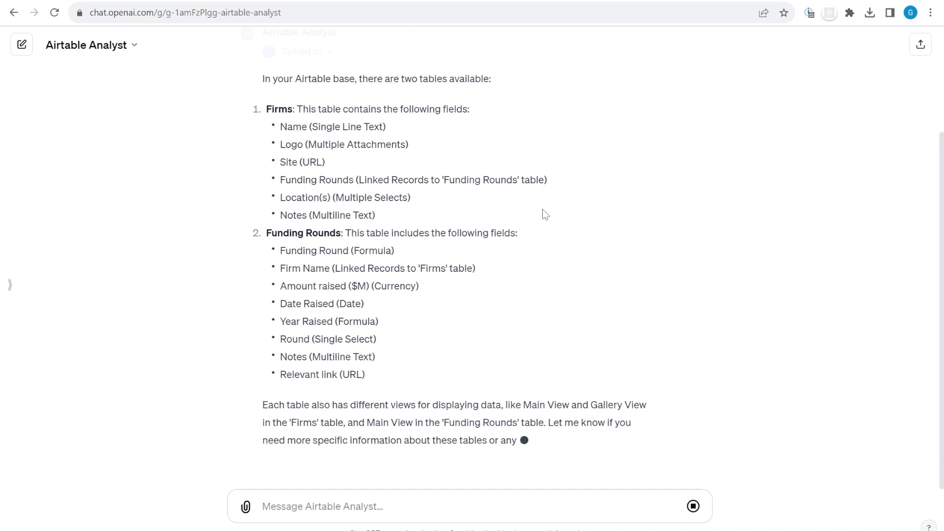
scroll(445, 275, "up", 4)
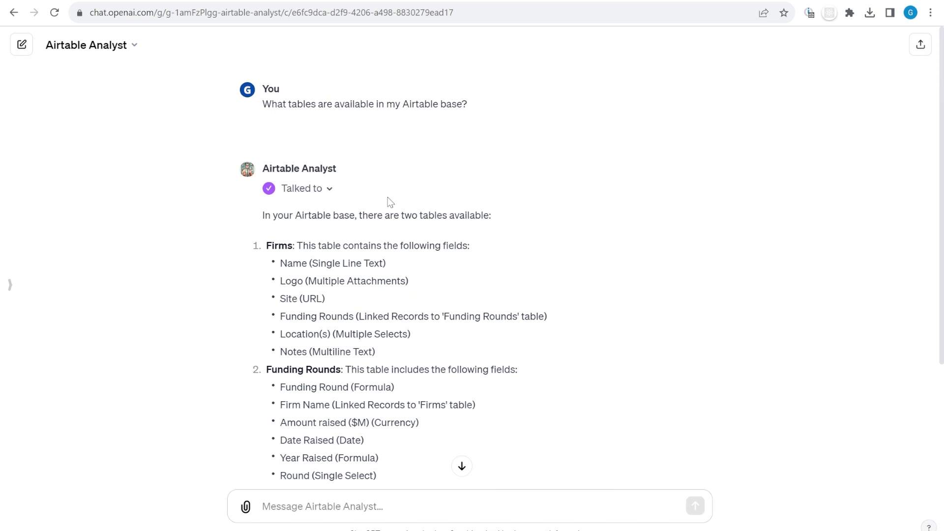
mouse_move(321, 194)
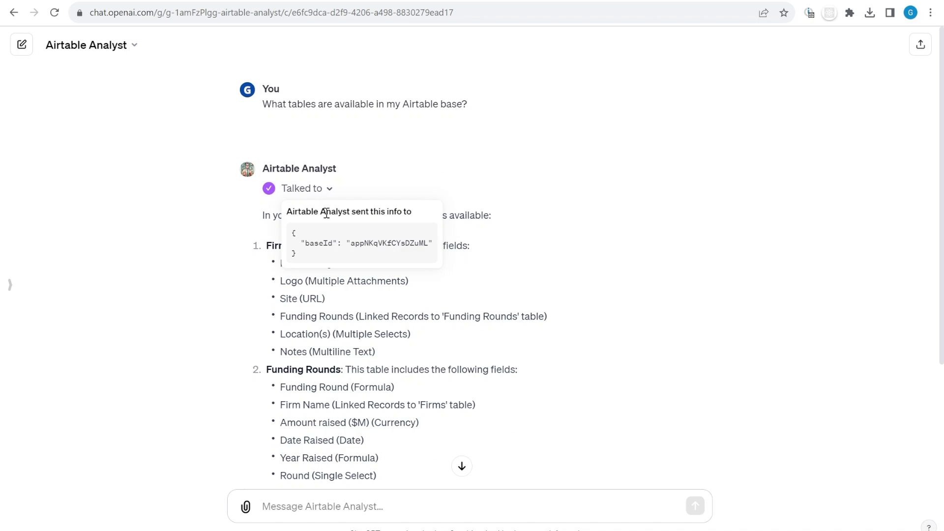
Step: Highlight the baseId sent to Airtable and the Firms table description in the reply
left_click_drag(348, 211, 417, 217)
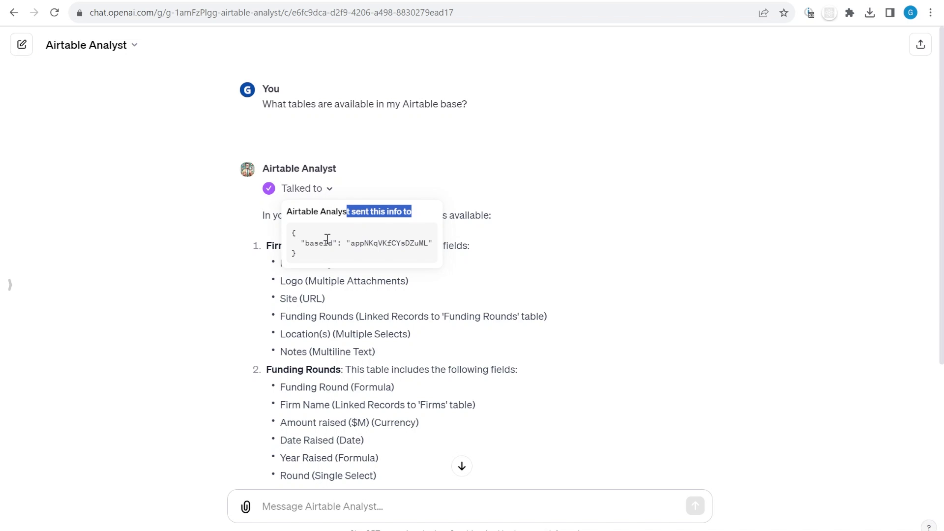
left_click(344, 240)
double_click(393, 244)
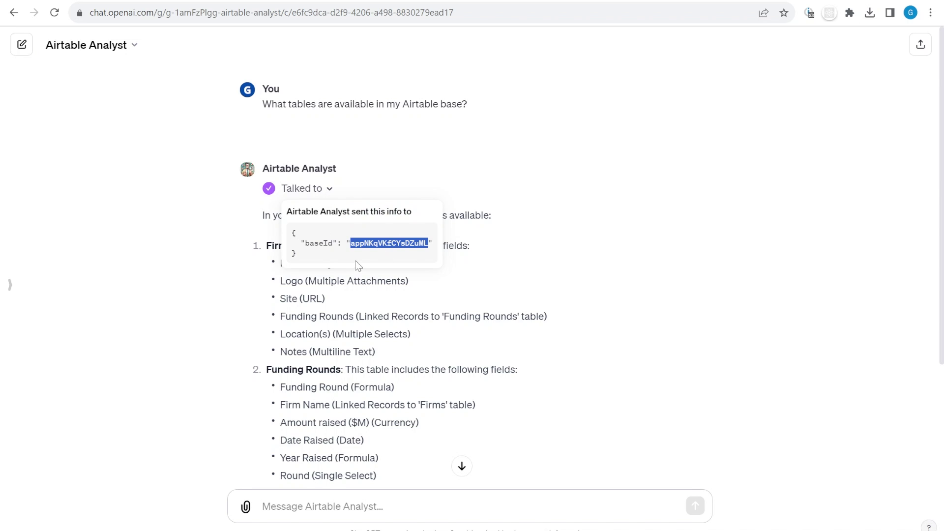
scroll(437, 238, "down", 3)
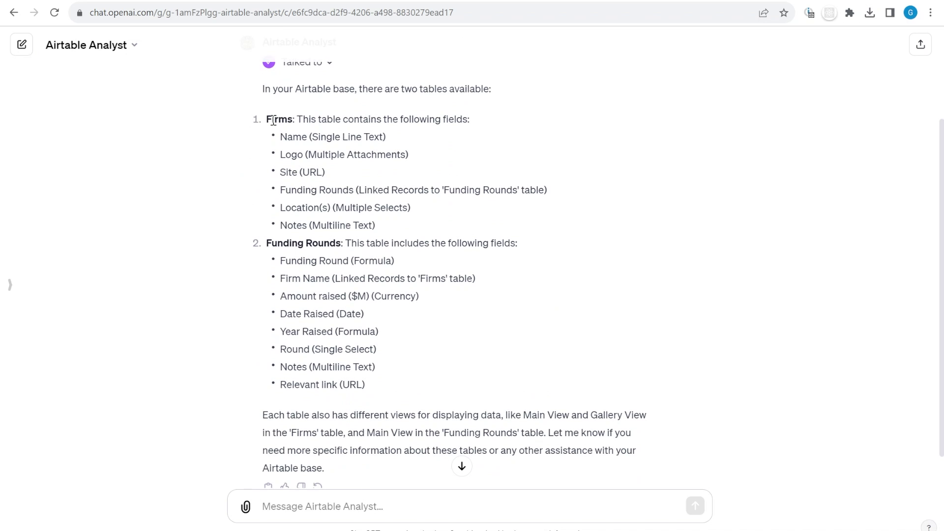
left_click_drag(268, 121, 525, 125)
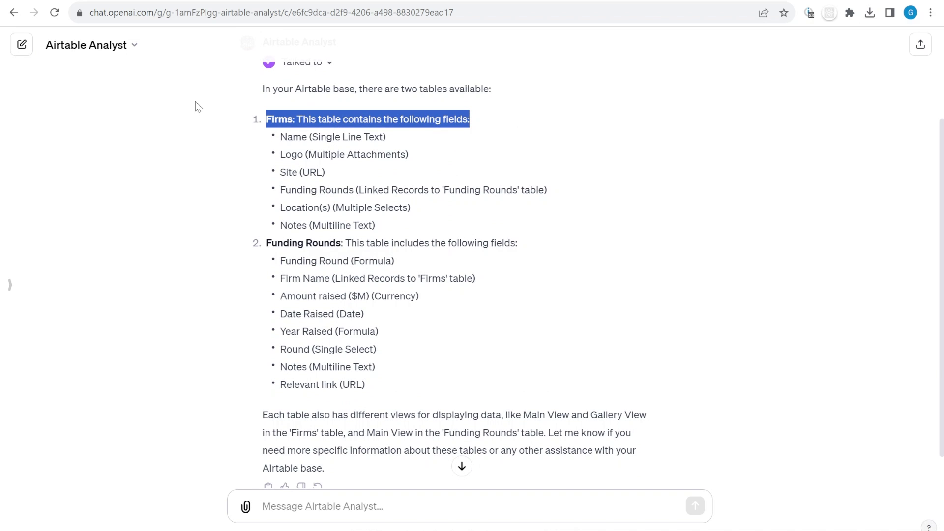
Step: Compare with the Airtable base, highlight the Funding Rounds description, and start a new Analyst chat
key("ctrl+Tab")
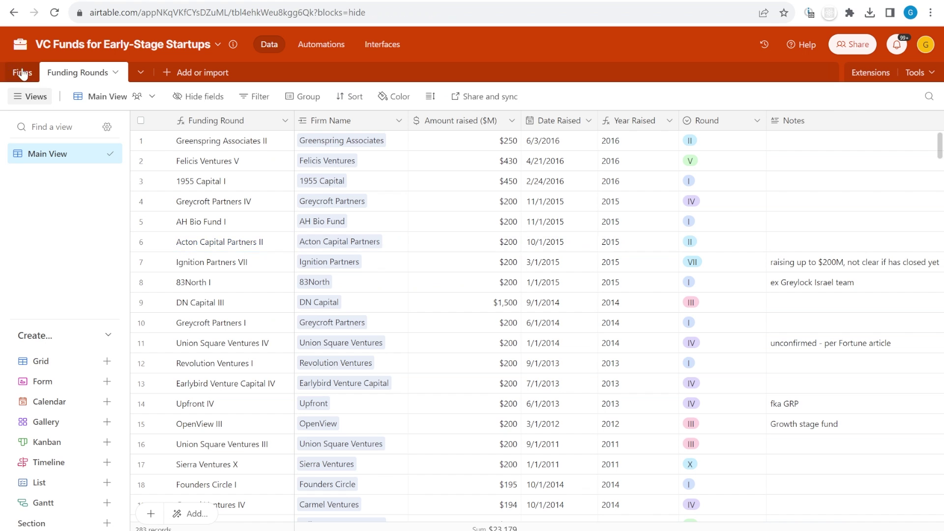
key("ctrl+Tab")
key("ctrl+Tab")
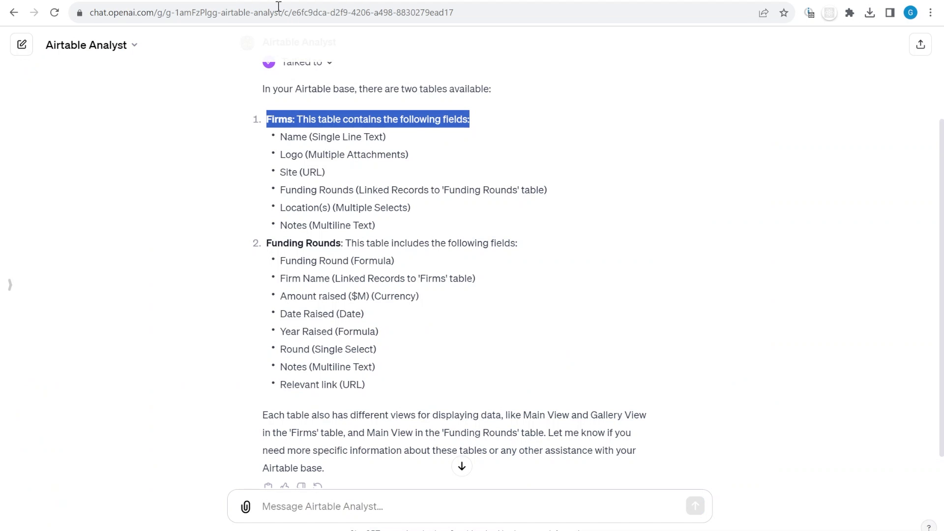
left_click(347, 180)
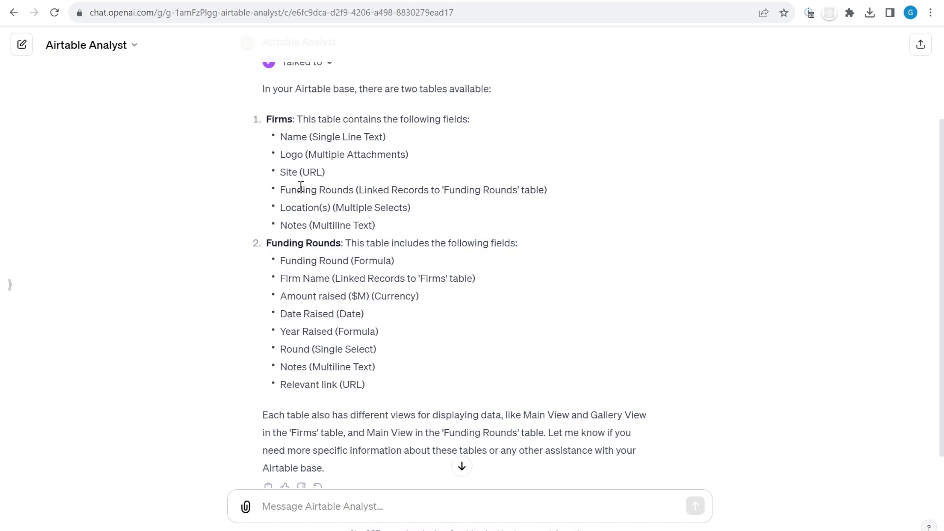
left_click_drag(270, 243, 431, 243)
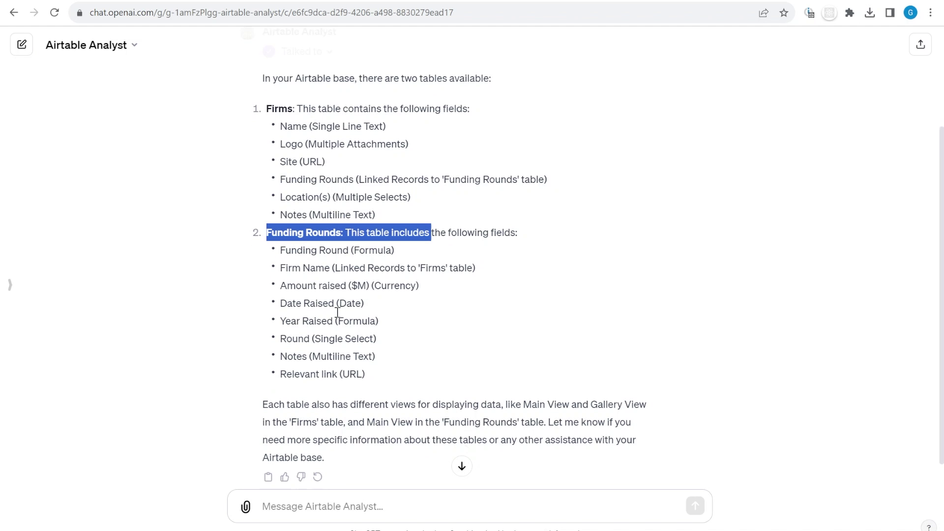
scroll(338, 315, "down", 1)
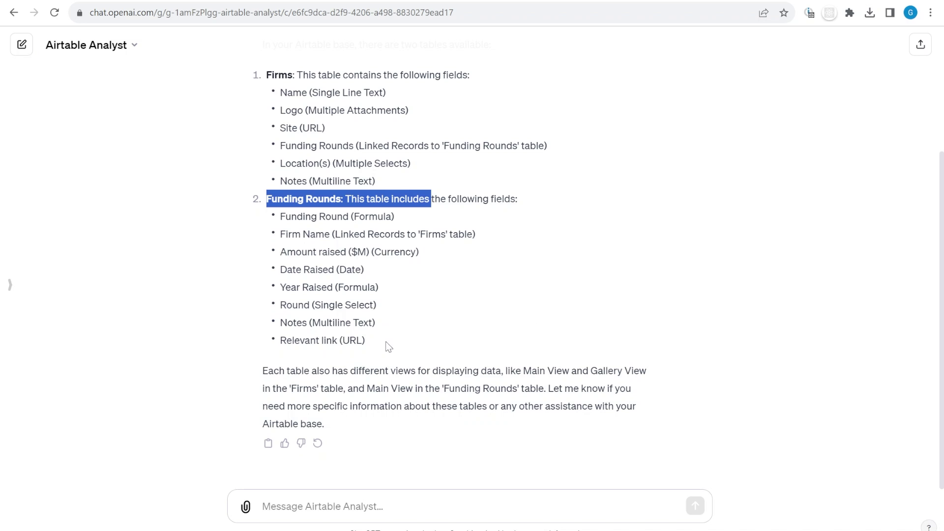
scroll(448, 344, "up", 3)
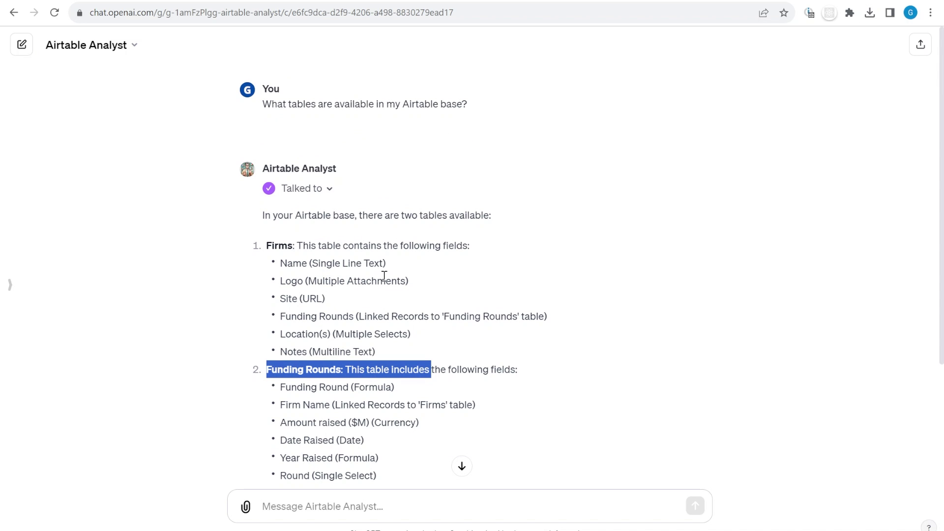
key("ctrl+shift+o")
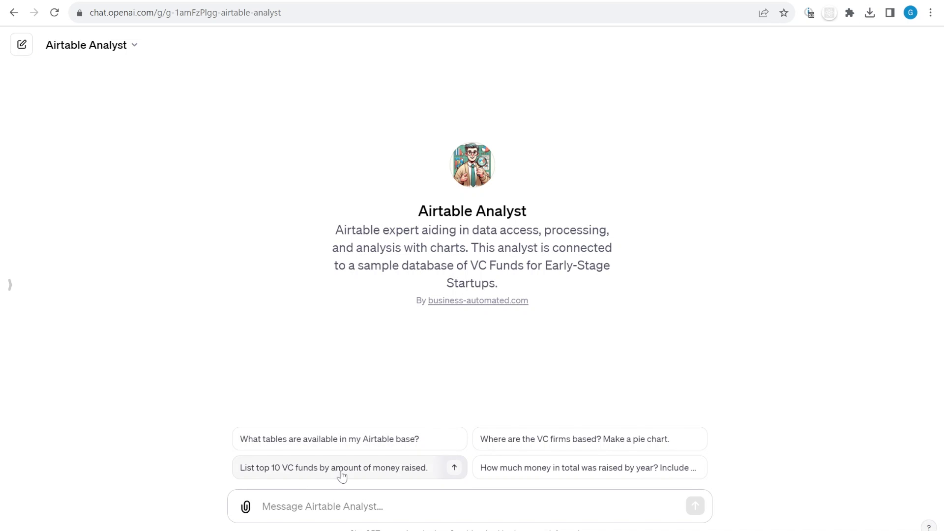
Step: Ask for the top 10 VC funds by money raised and allow the api.airtable.com query
left_click(386, 477)
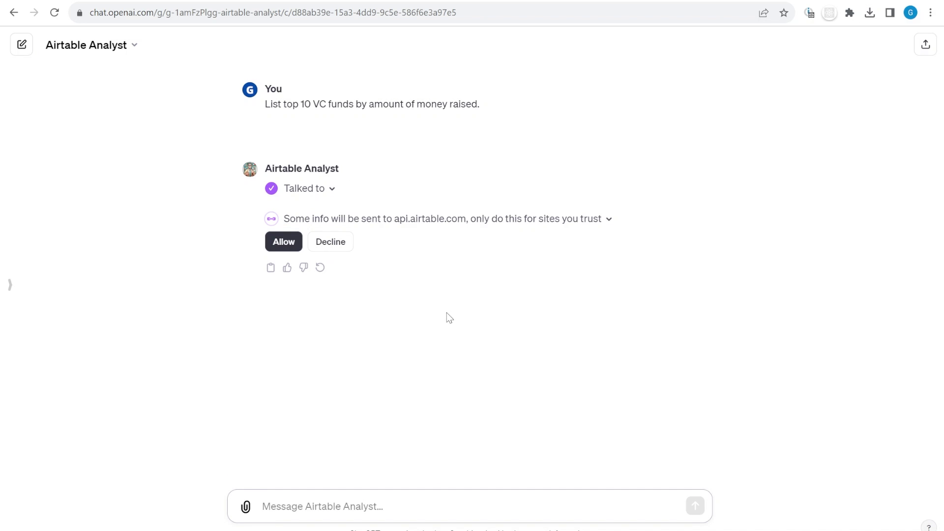
left_click(315, 191)
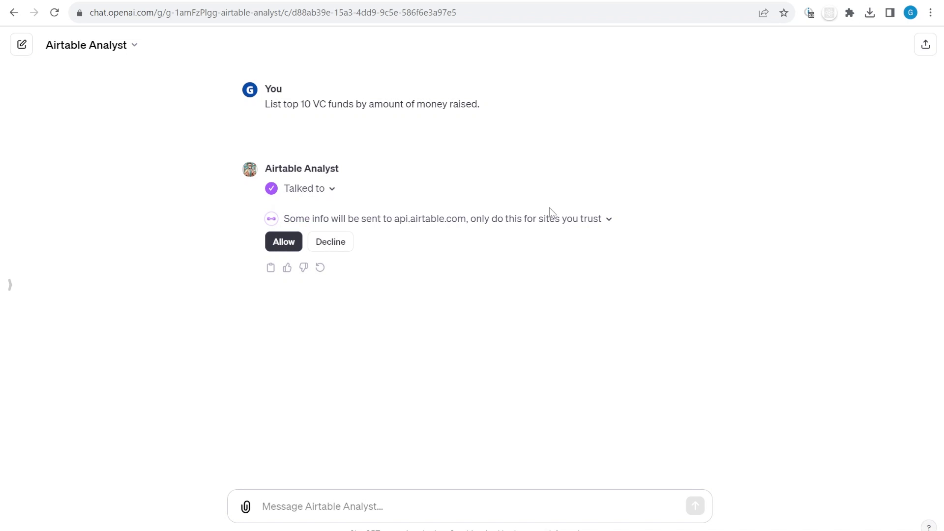
mouse_move(593, 225)
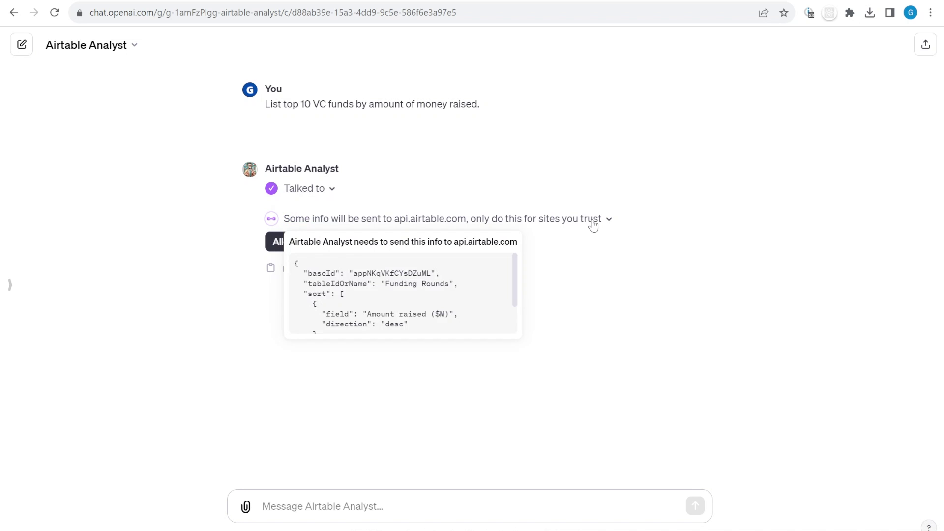
scroll(386, 285, "down", 3)
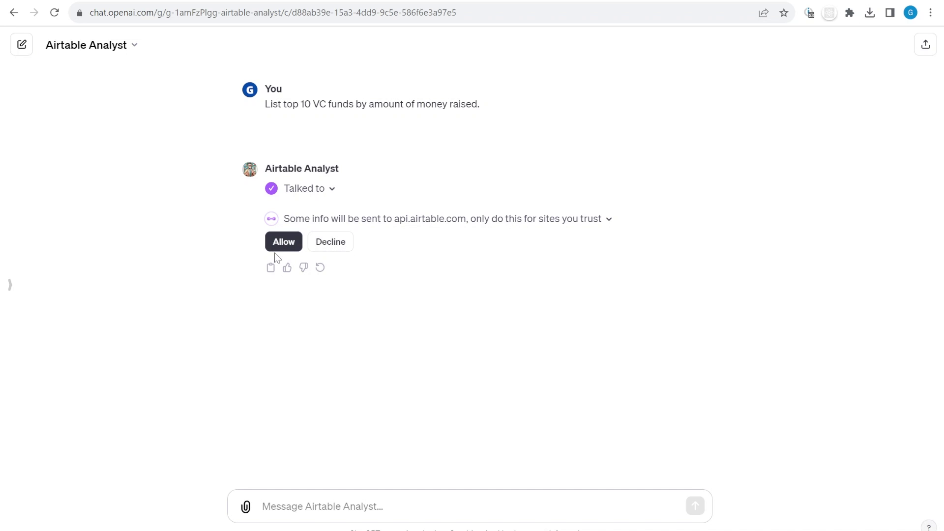
left_click(297, 247)
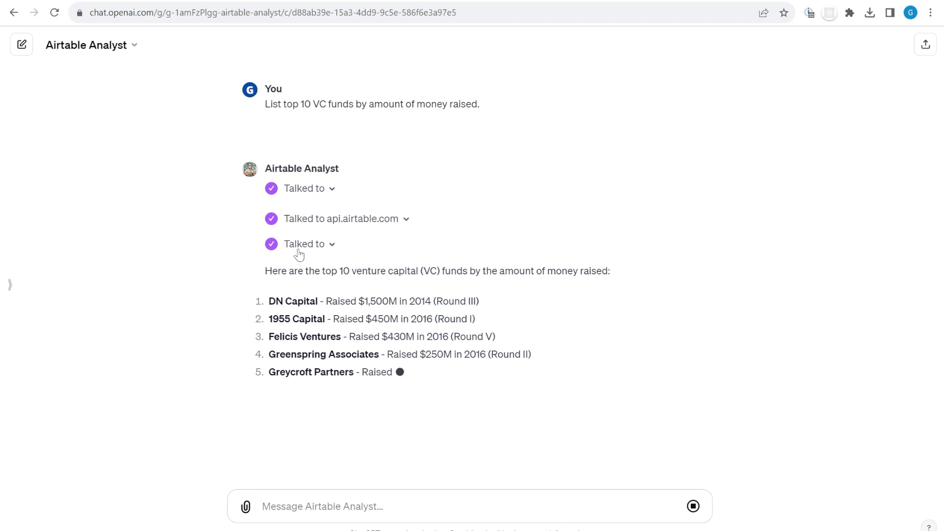
mouse_move(299, 255)
scroll(373, 318, "down", 1)
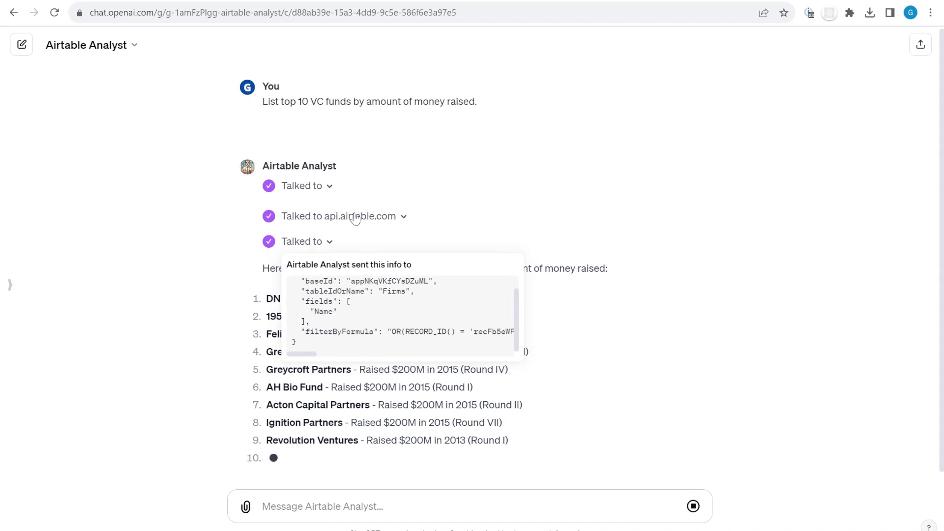
mouse_move(355, 219)
scroll(405, 275, "down", 2)
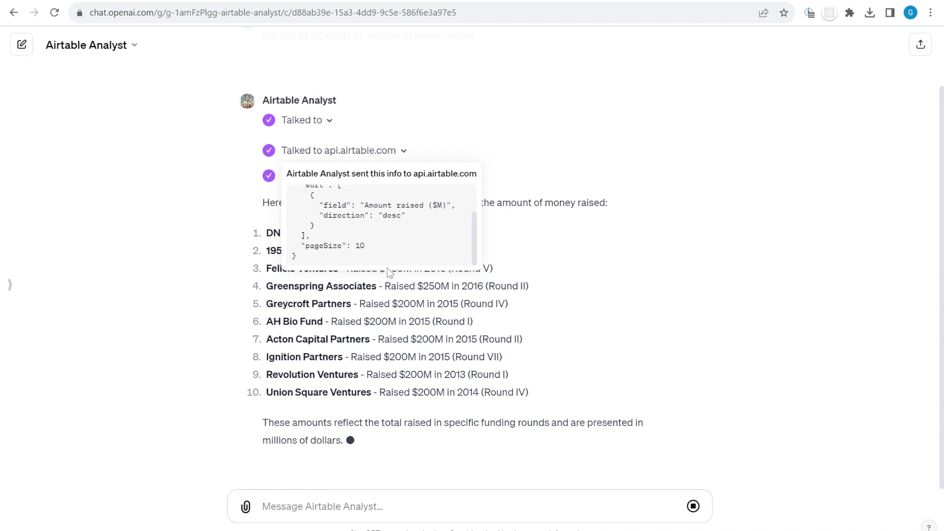
scroll(344, 207, "up", 3)
left_click_drag(307, 206, 446, 242)
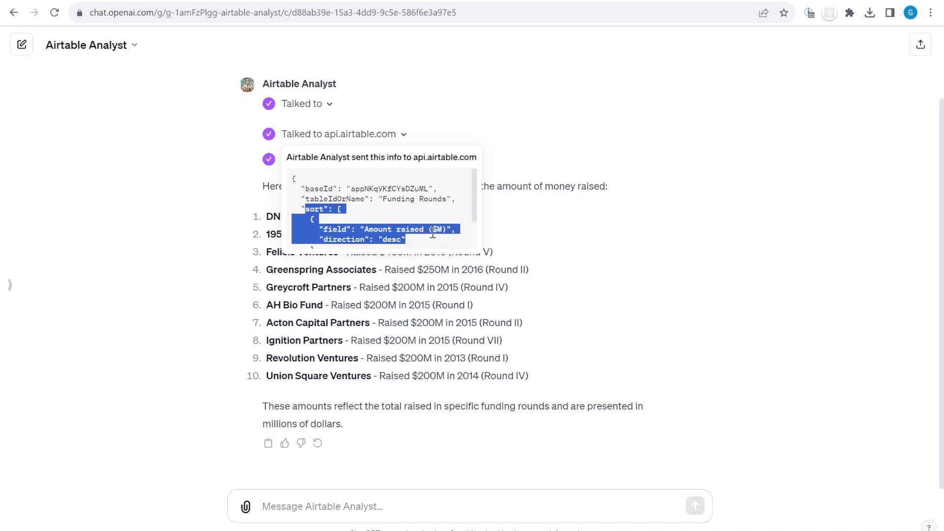
scroll(433, 235, "down", 1)
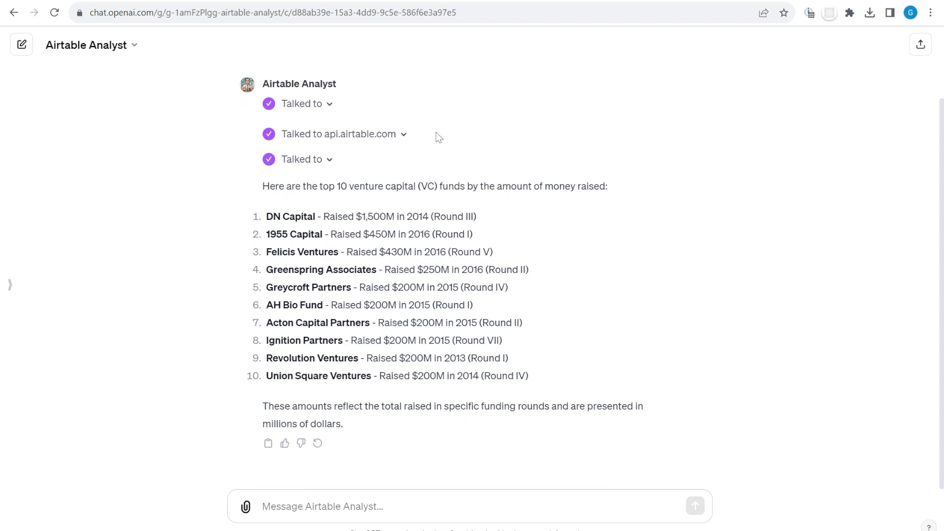
mouse_move(331, 161)
scroll(329, 251, "down", 1)
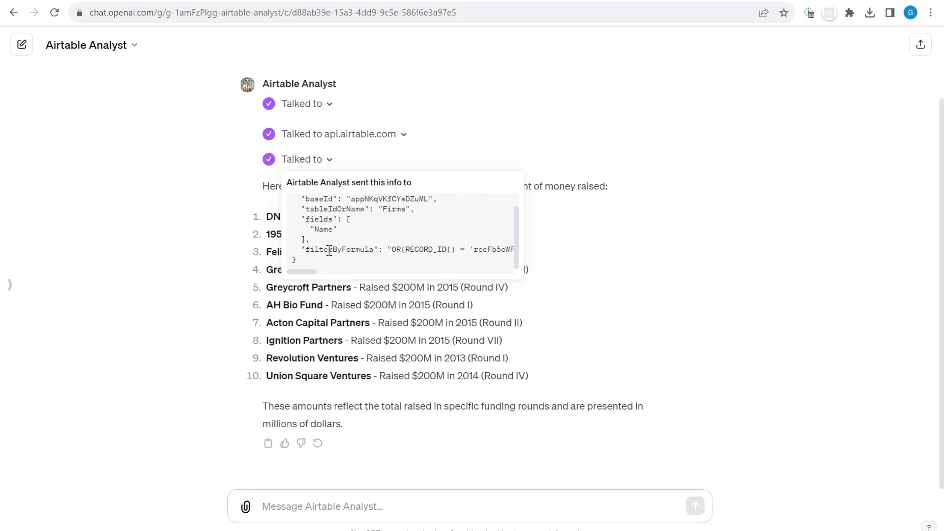
left_click_drag(306, 270, 324, 272)
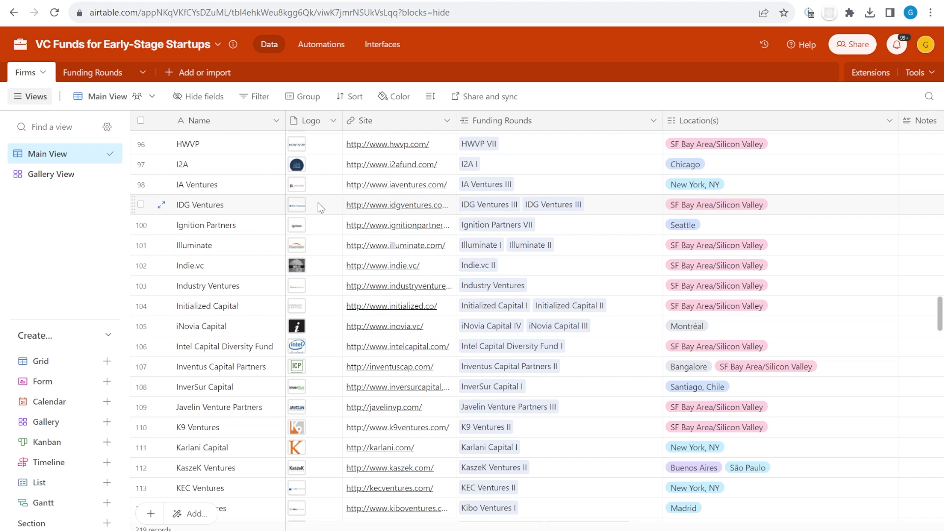
left_click(92, 72)
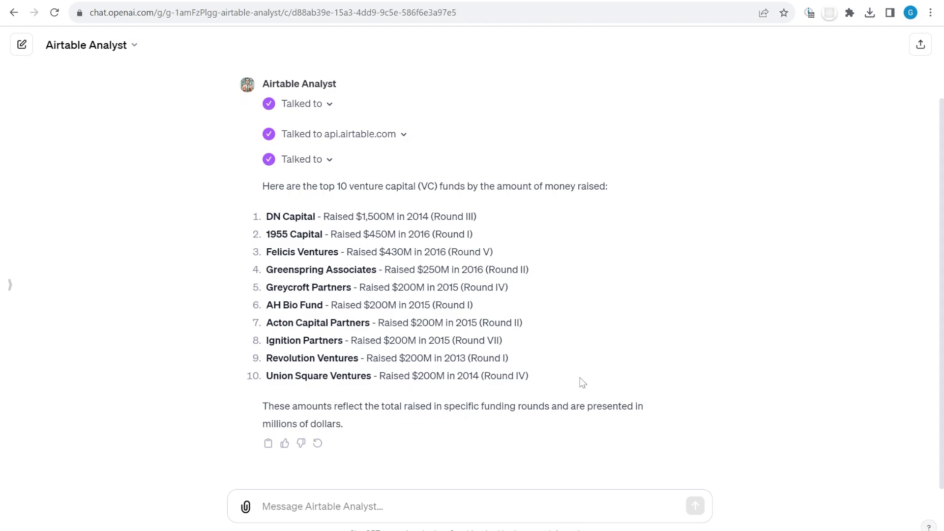
left_click_drag(554, 382, 376, 264)
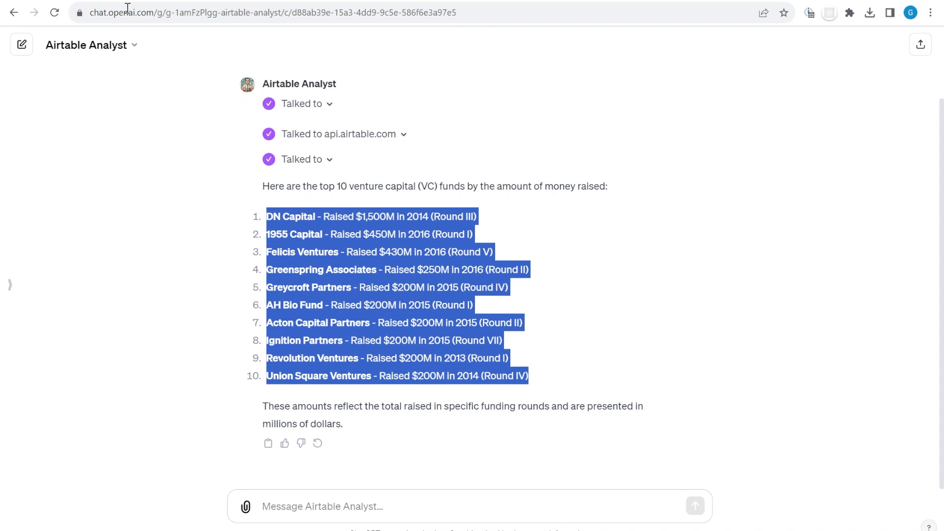
key("ctrl+Tab")
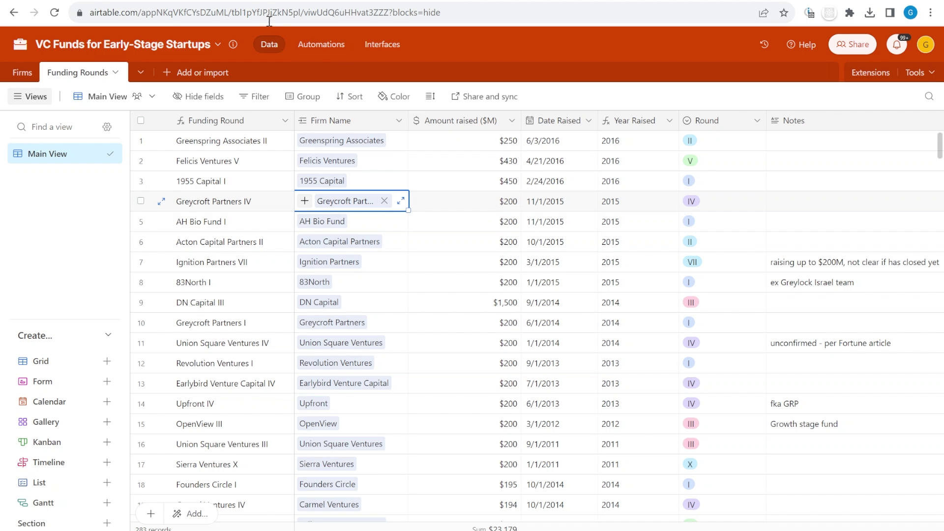
key("ctrl+Tab")
Step: Request 'Make a bar chart' for the top 10 funds and inspect the chart's Python code
left_click(314, 506)
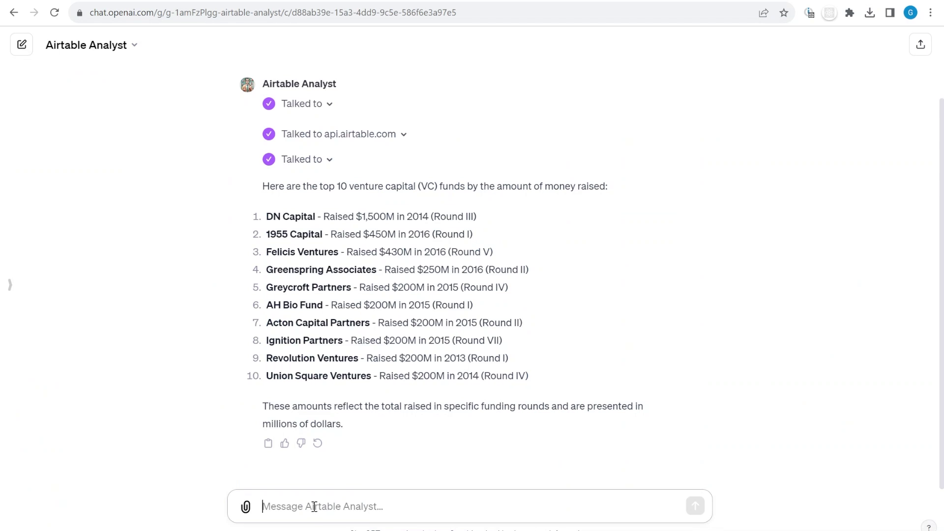
type("Make a bar  chart")
key("Return")
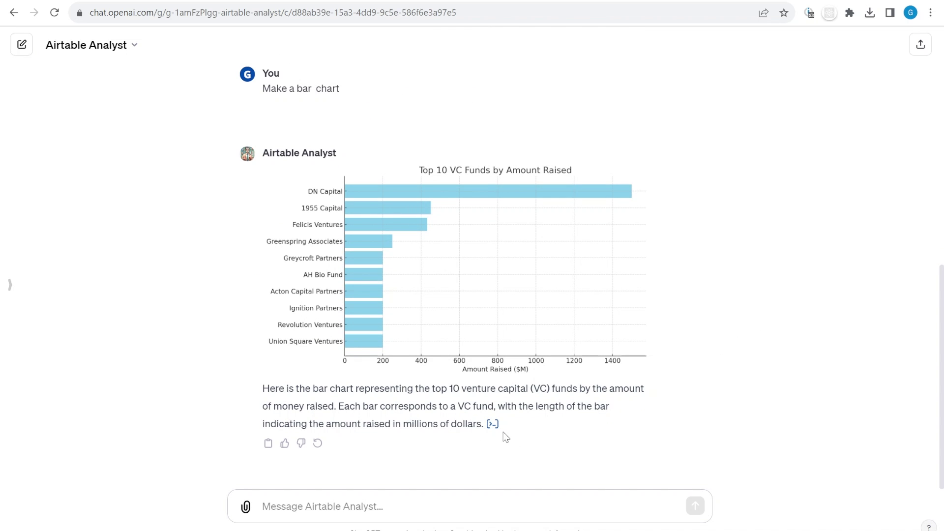
left_click(493, 425)
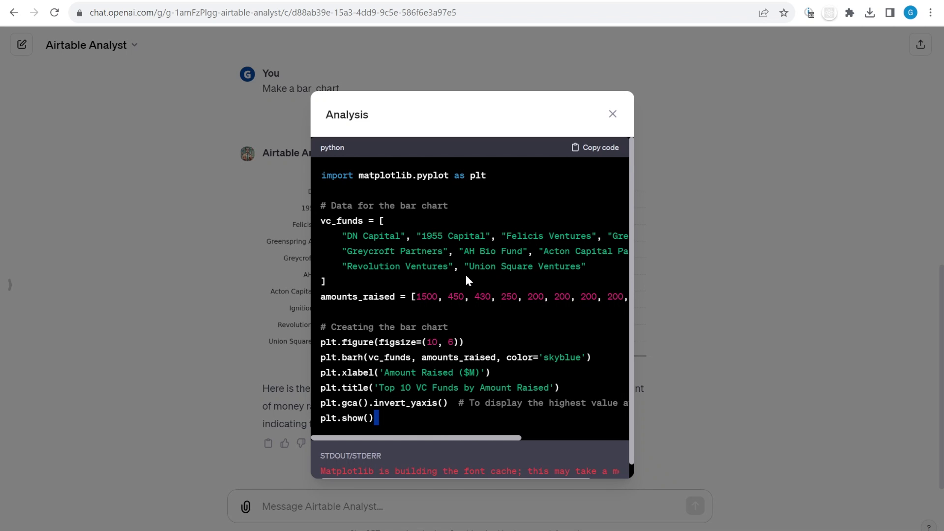
scroll(467, 279, "down", 1)
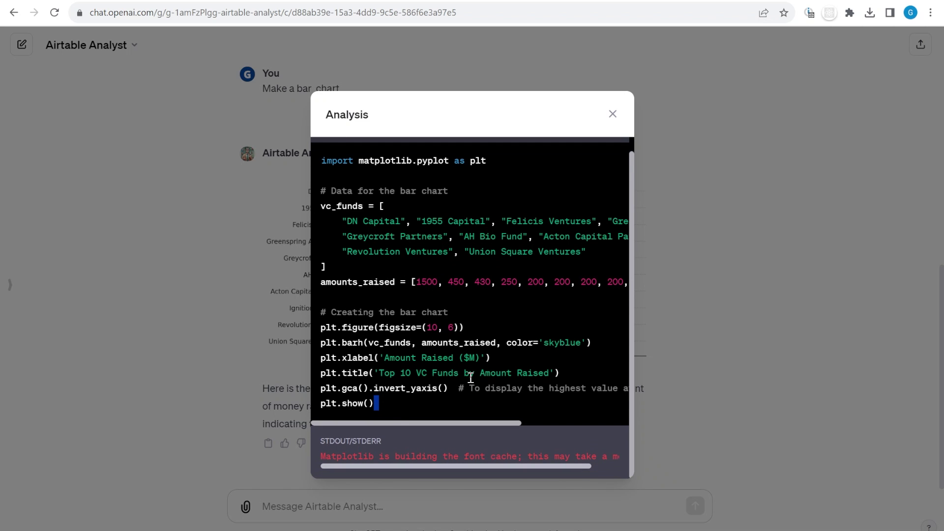
left_click(613, 114)
Step: Highlight DN Capital's and AH Bio Fund's entries in the top-10 list
scroll(480, 379, "up", 8)
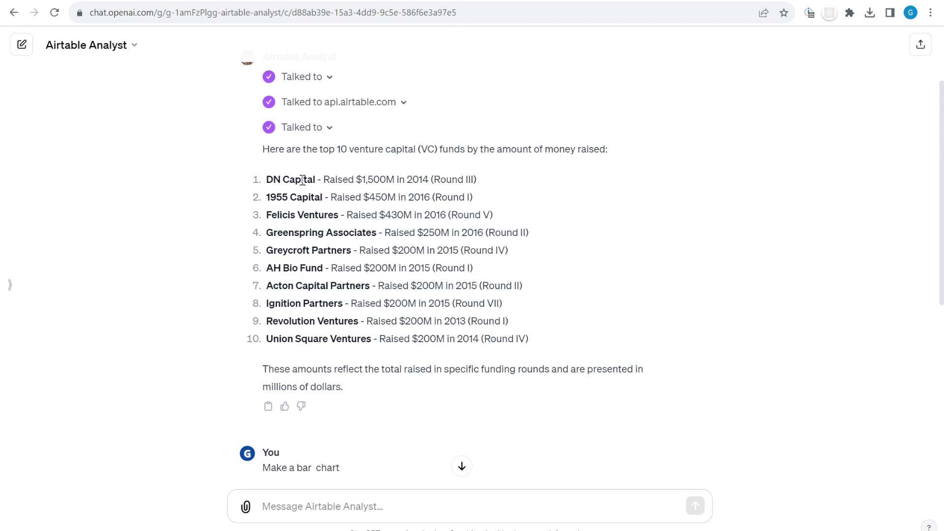
left_click_drag(282, 180, 364, 178)
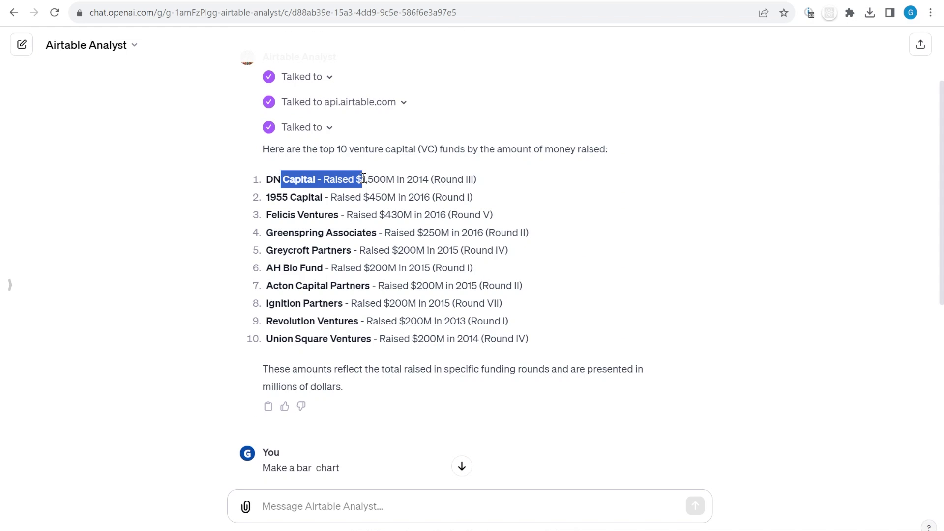
left_click(442, 184)
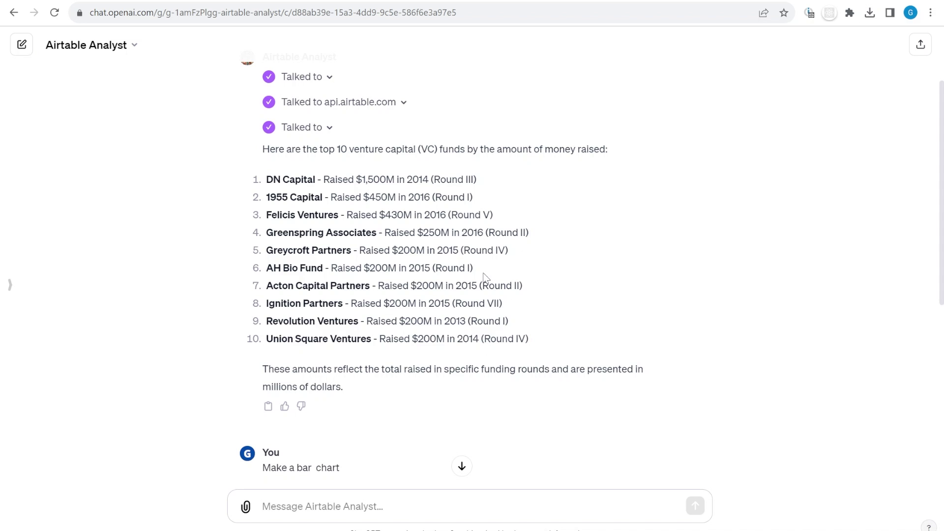
left_click_drag(470, 268, 436, 268)
left_click_drag(612, 151, 281, 77)
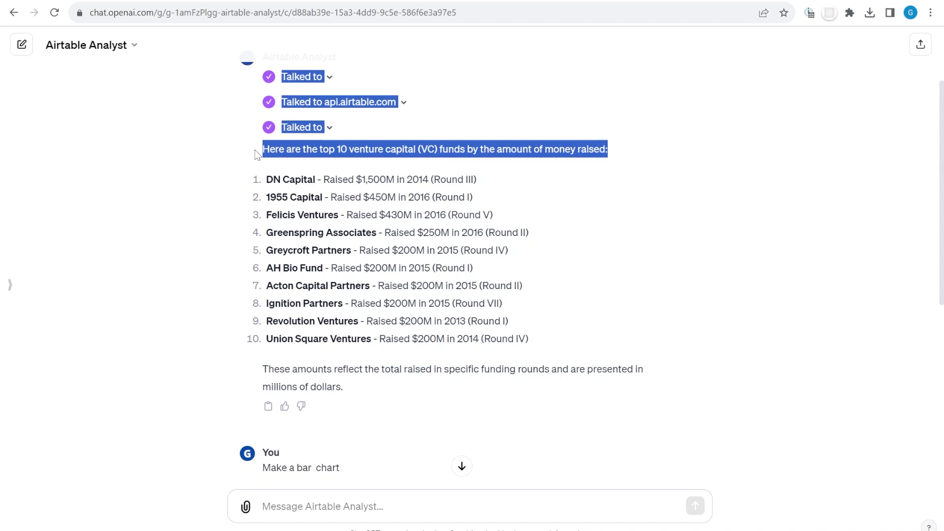
scroll(433, 278, "down", 8)
Step: Ask for a chart of the top 5 funds sorted by amount raised in Round I
left_click(357, 495)
type("Give us a chart of top  5 funds sorted by amount of money raised in Round I")
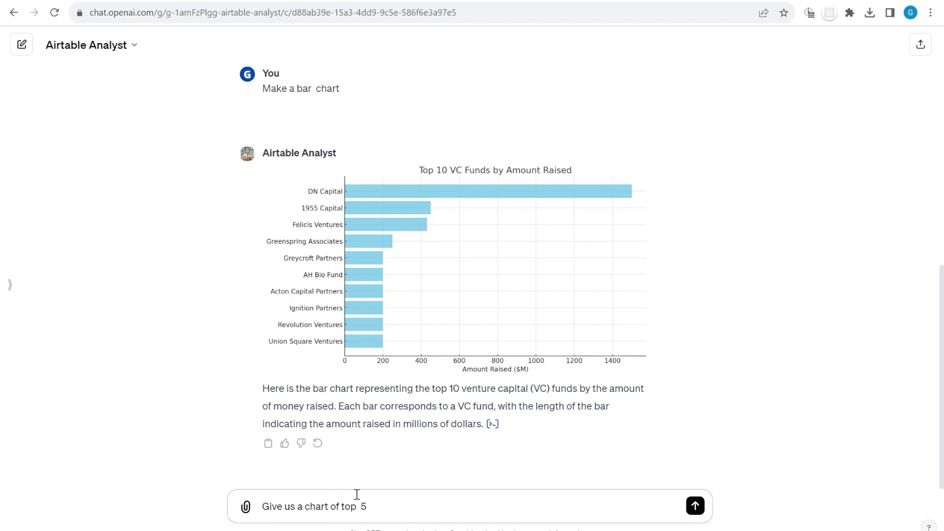
key("Return")
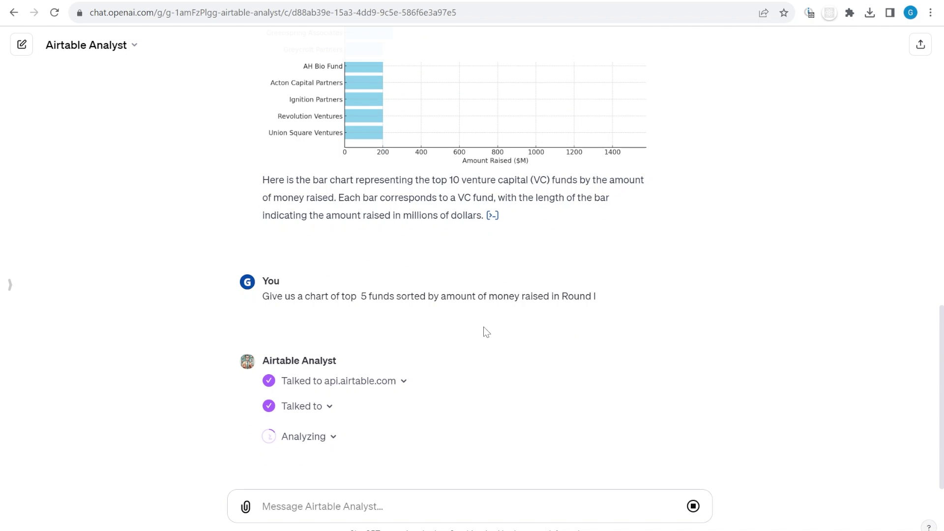
Step: Mark the Round I filterByFormula in the query sent to api.airtable.com
scroll(445, 206, "up", 4)
scroll(443, 256, "down", 4)
scroll(409, 334, "up", 3)
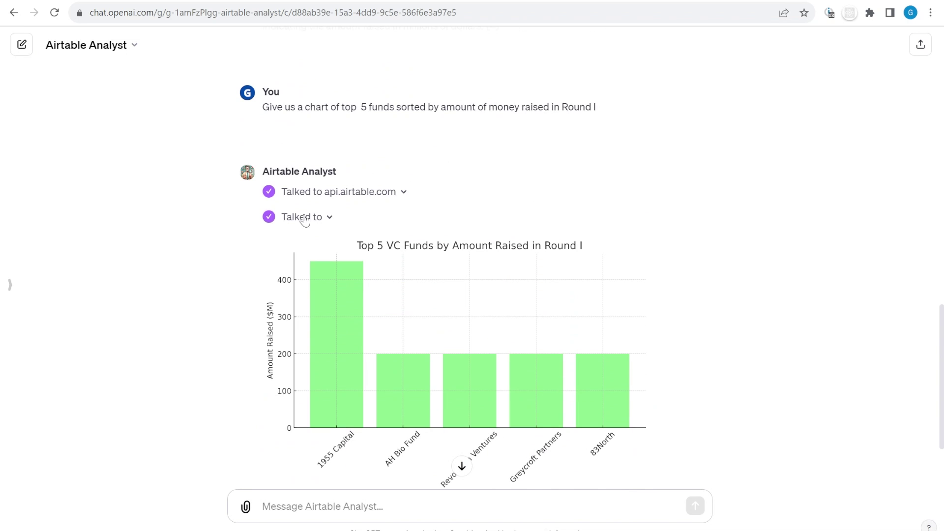
mouse_move(330, 218)
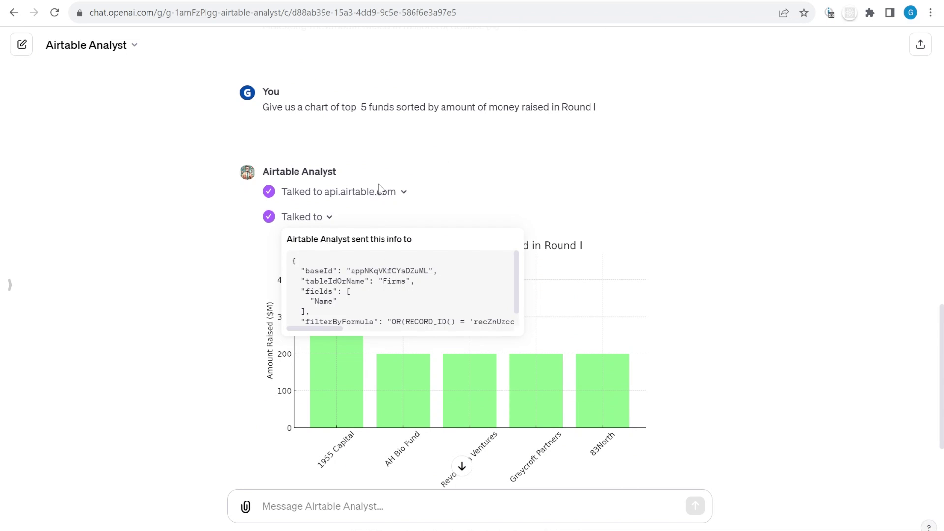
mouse_move(383, 191)
scroll(429, 270, "down", 3)
scroll(426, 270, "up", 3)
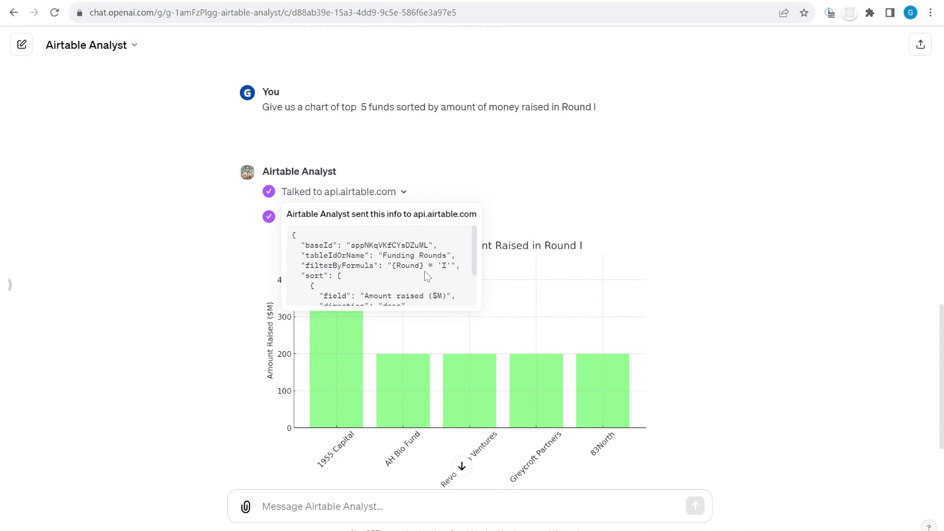
left_click_drag(305, 265, 457, 267)
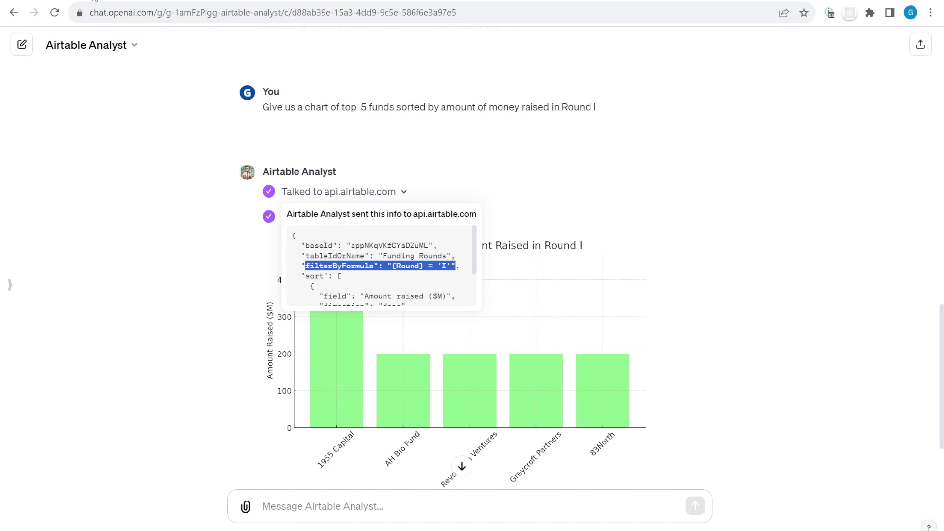
Step: Check AH Bio Fund I's Round values in Airtable's Funding Rounds table, then return
left_click(96, 1)
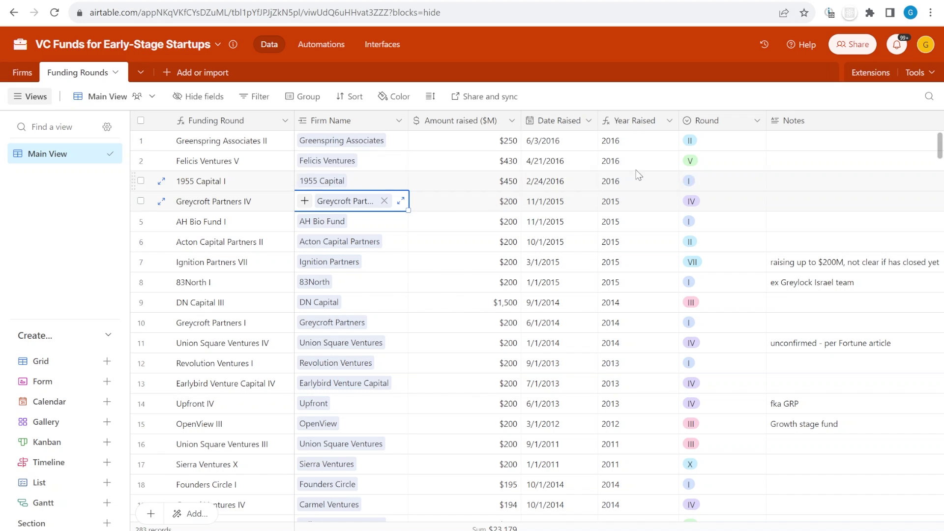
left_click(728, 144)
left_click(727, 222)
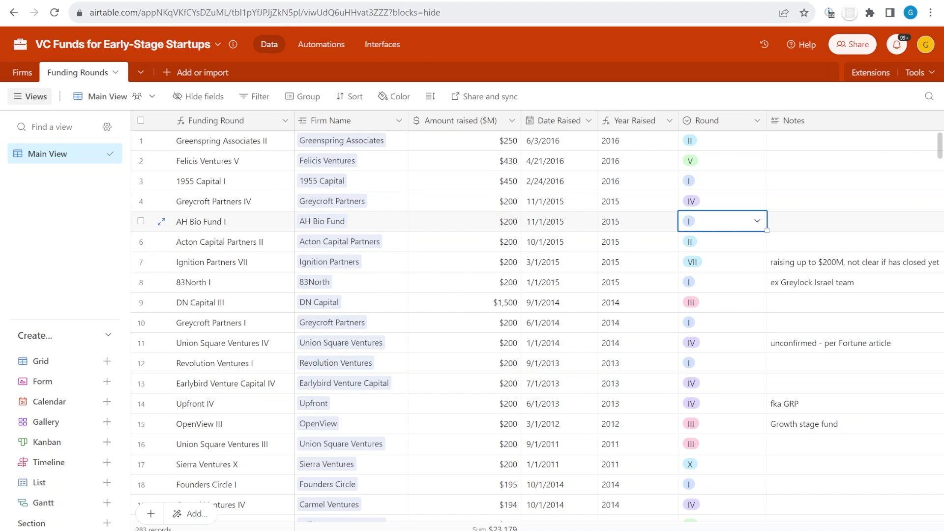
left_click(213, 1)
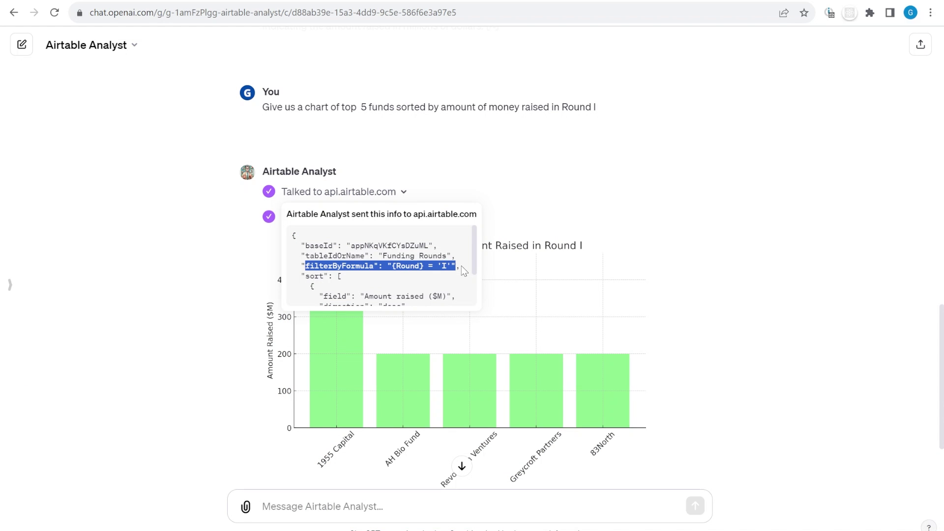
scroll(402, 333, "down", 3)
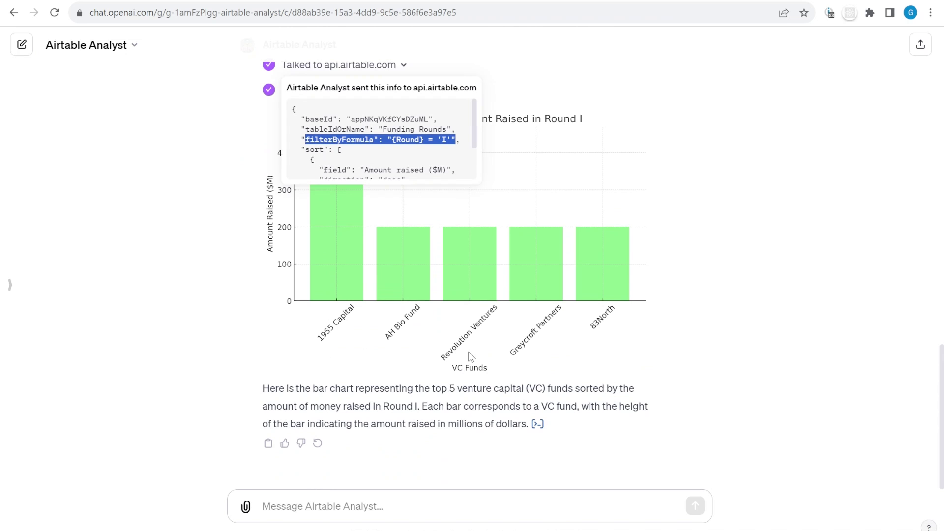
Step: Ask 'Where are the VC funds mostly located - make a pie chart'
left_click(289, 502)
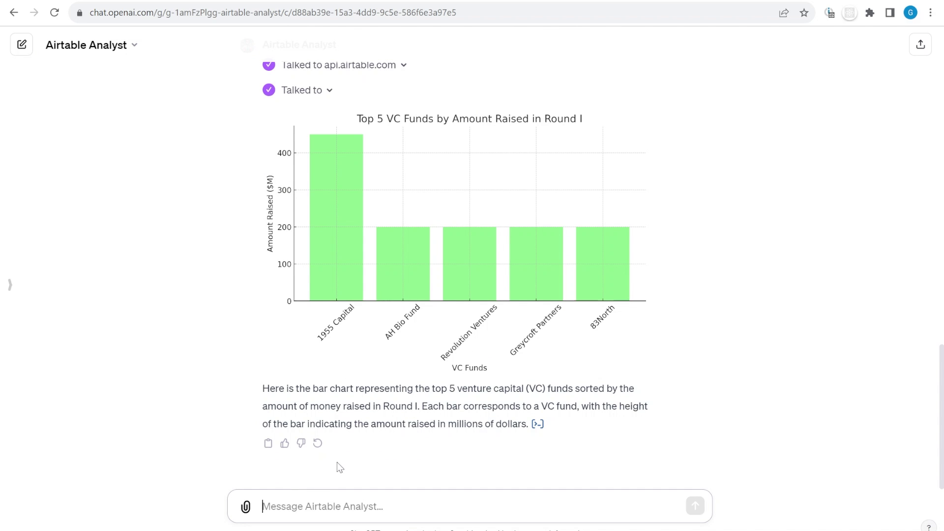
type("Where are the  VC f")
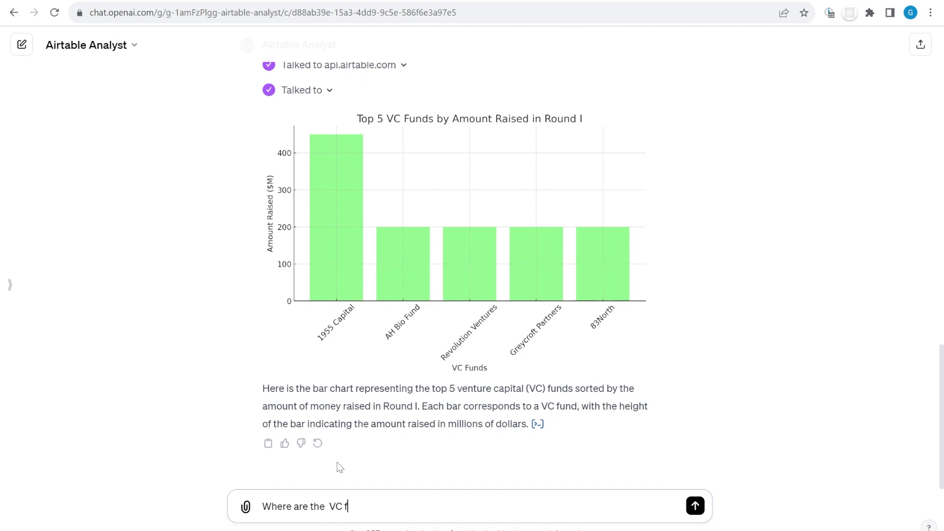
type("unds mostly located - make a pie chart")
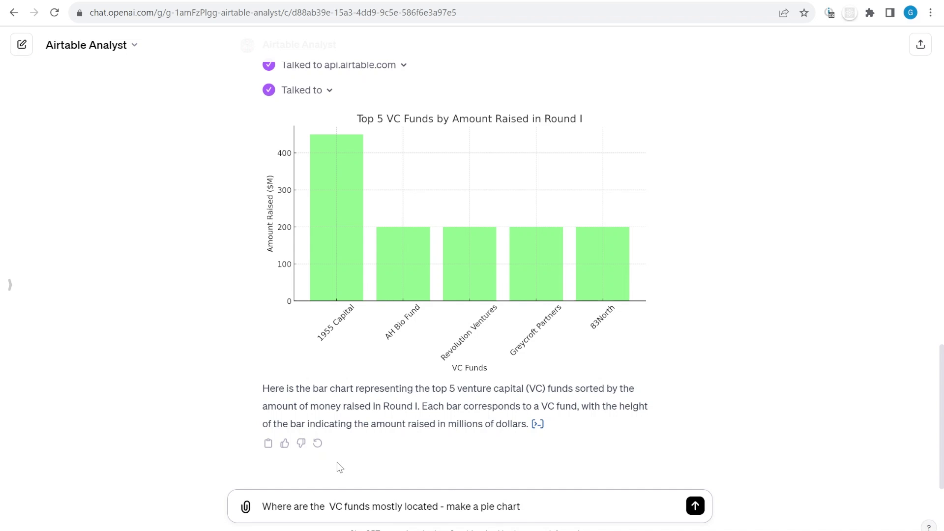
key("Return")
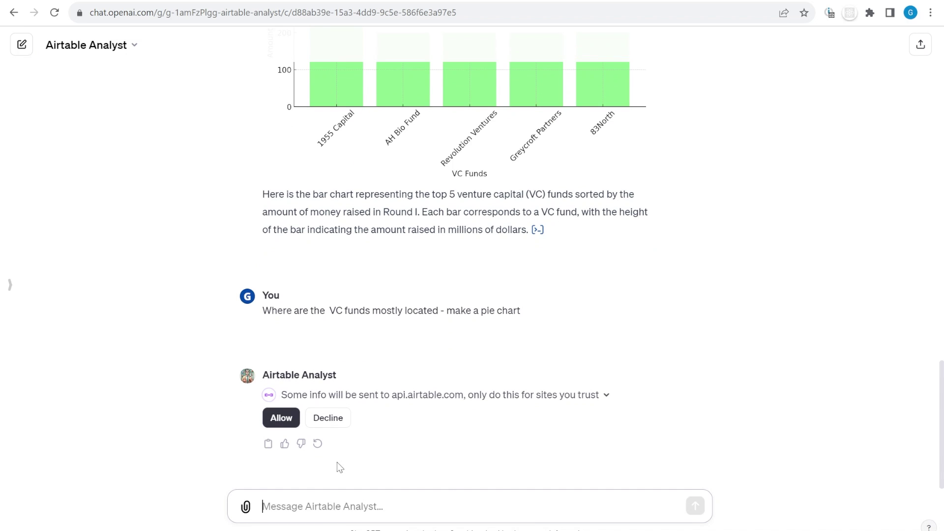
Step: Allow the Airtable query and mark the Location(s) field in the sent request
key("alt")
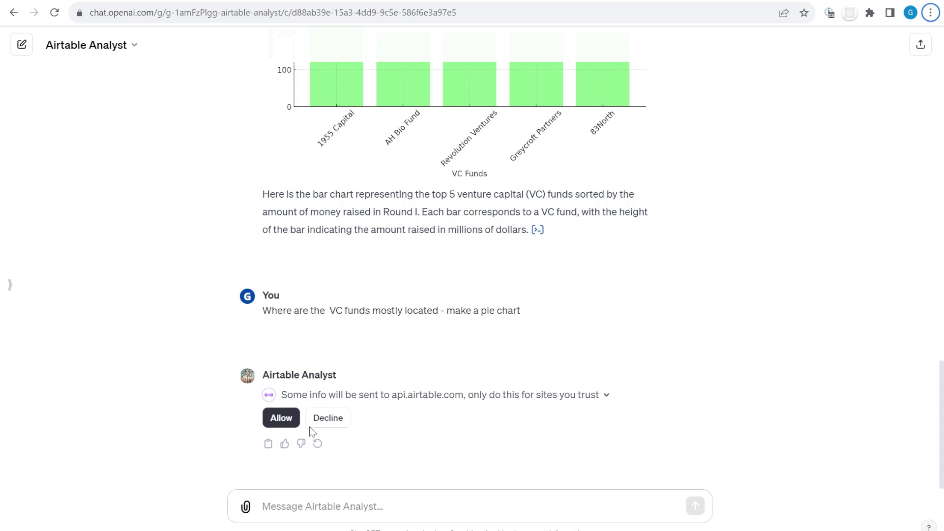
left_click(295, 422)
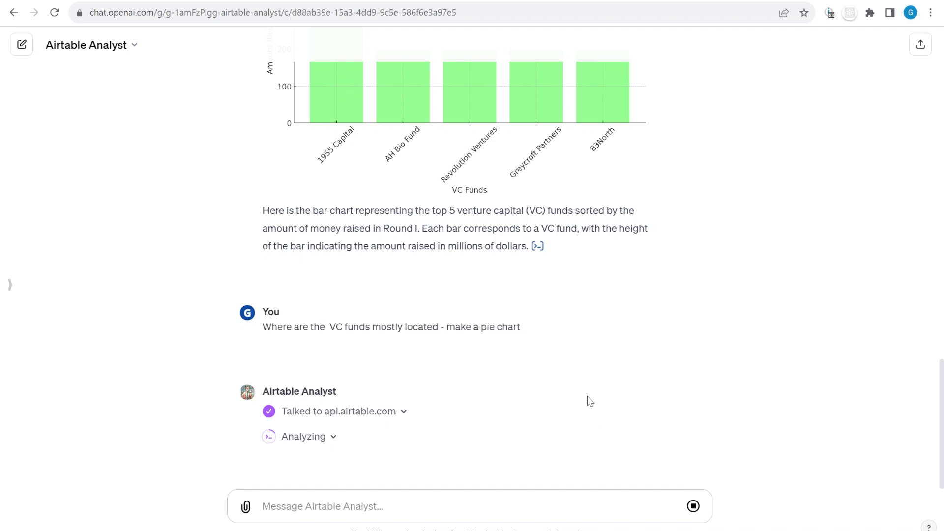
key("alt")
key("alt")
mouse_move(391, 416)
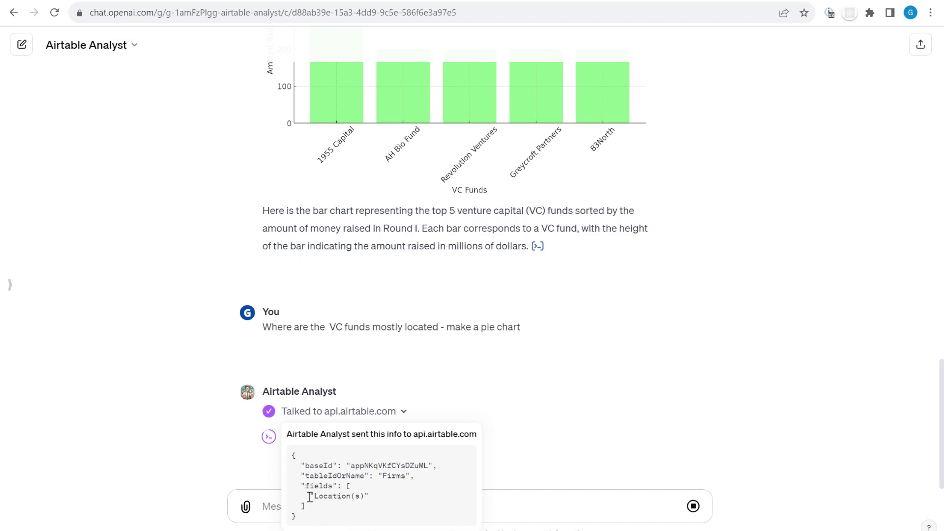
left_click_drag(310, 497, 396, 498)
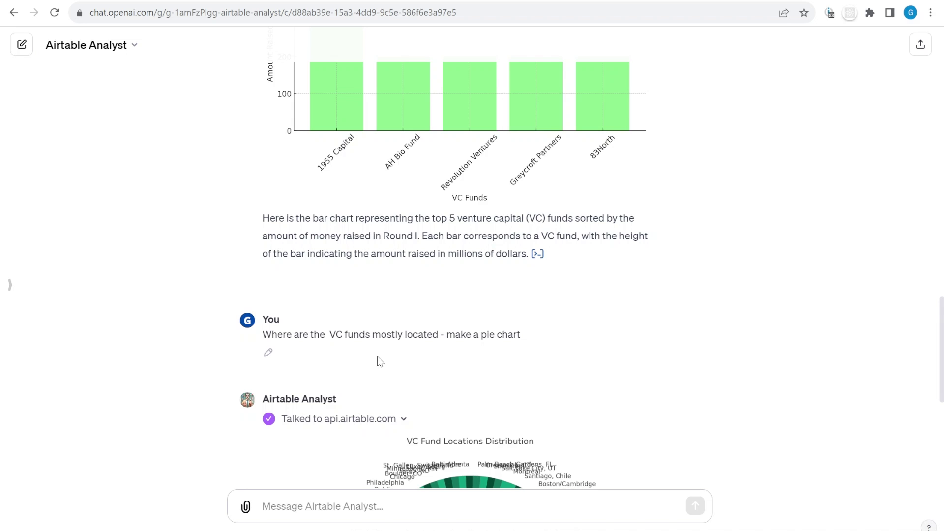
scroll(377, 356, "down", 8)
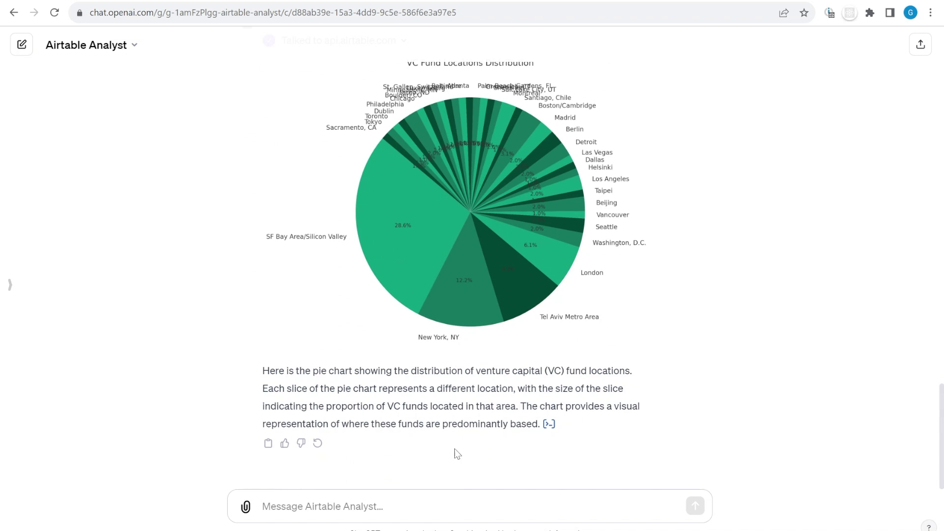
Step: Ask to group smaller cities into Others with nicer colours and review the new chart
left_click(380, 505)
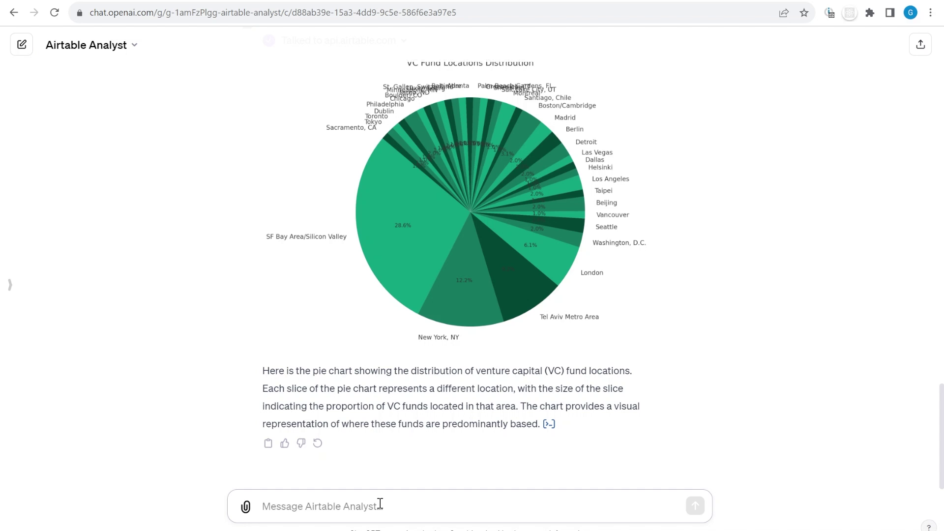
type("group smaller cities to others and mak")
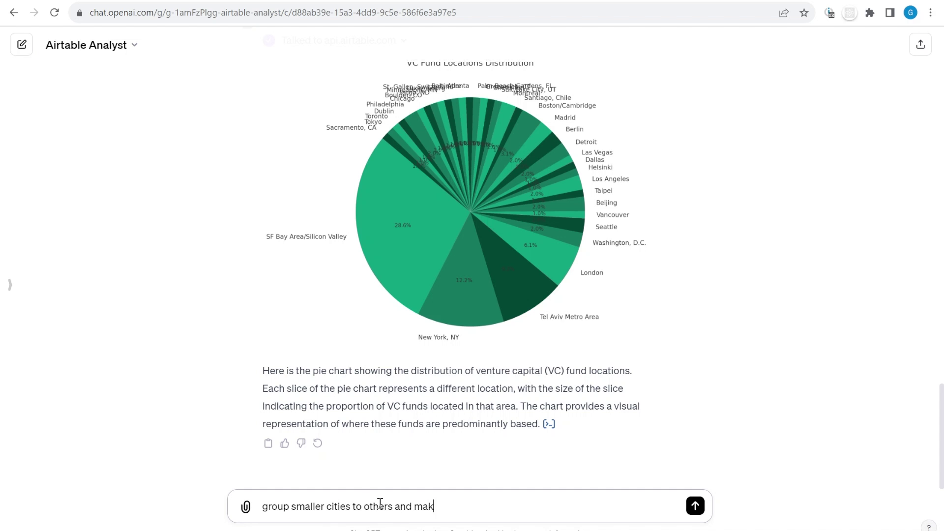
key("Return")
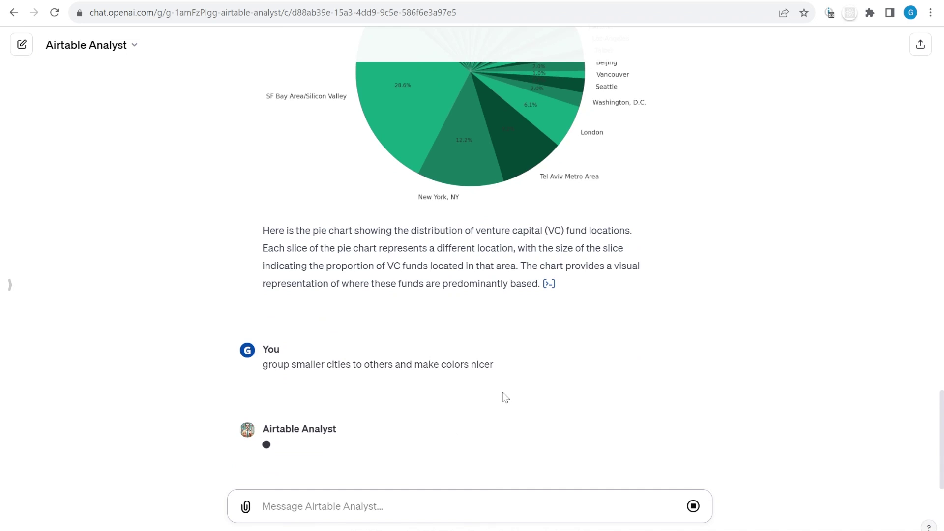
scroll(507, 322, "up", 2)
scroll(462, 164, "up", 2)
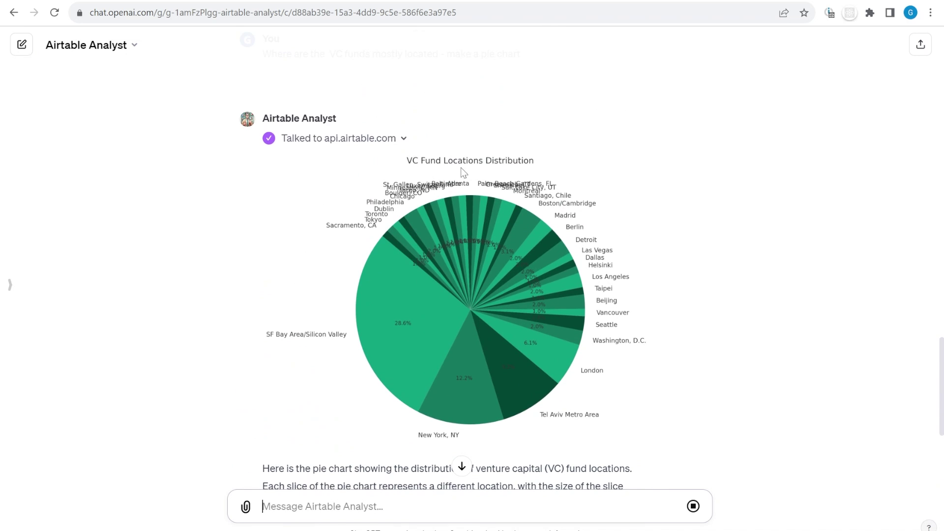
scroll(544, 350, "down", 4)
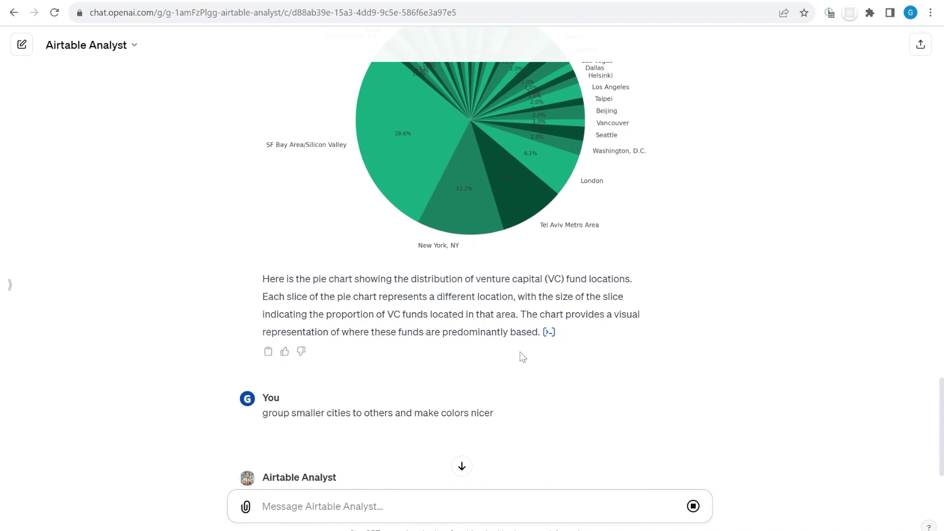
scroll(480, 294, "up", 4)
scroll(503, 320, "down", 1)
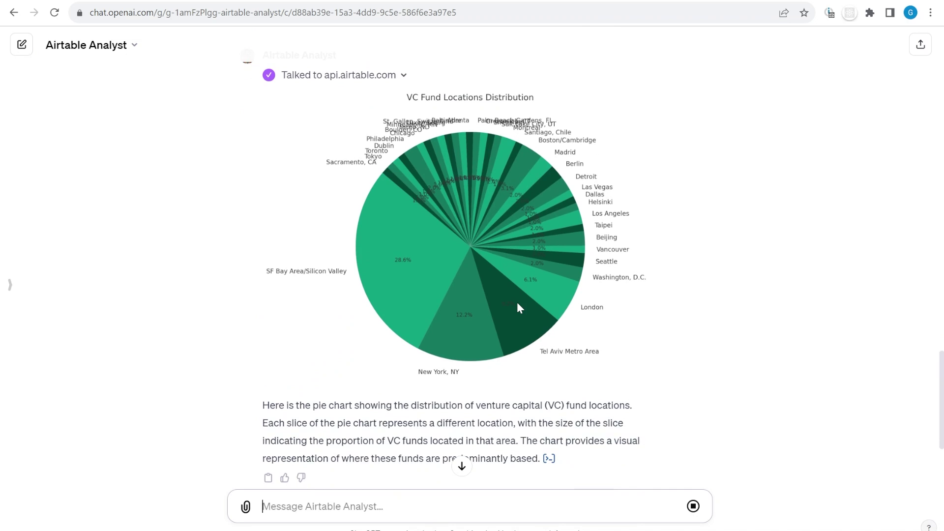
scroll(517, 302, "down", 3)
scroll(518, 328, "down", 1)
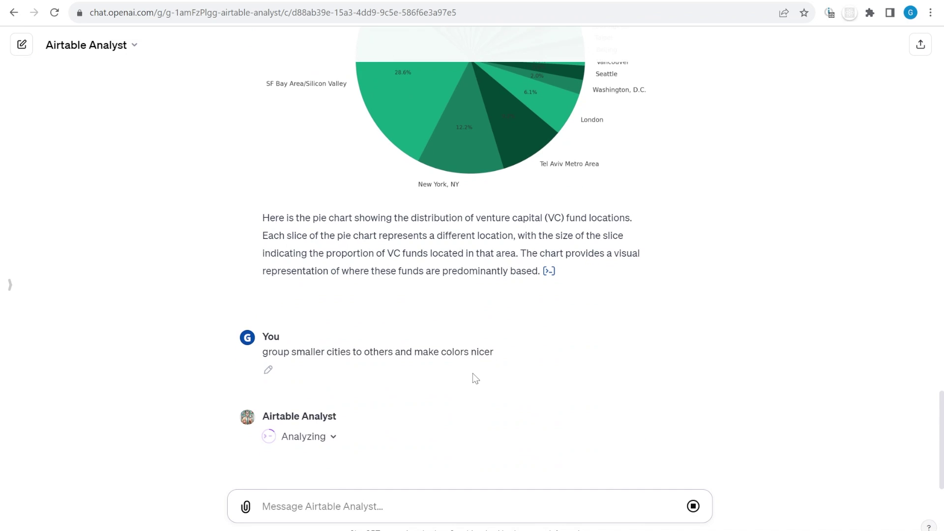
scroll(547, 257, "up", 6)
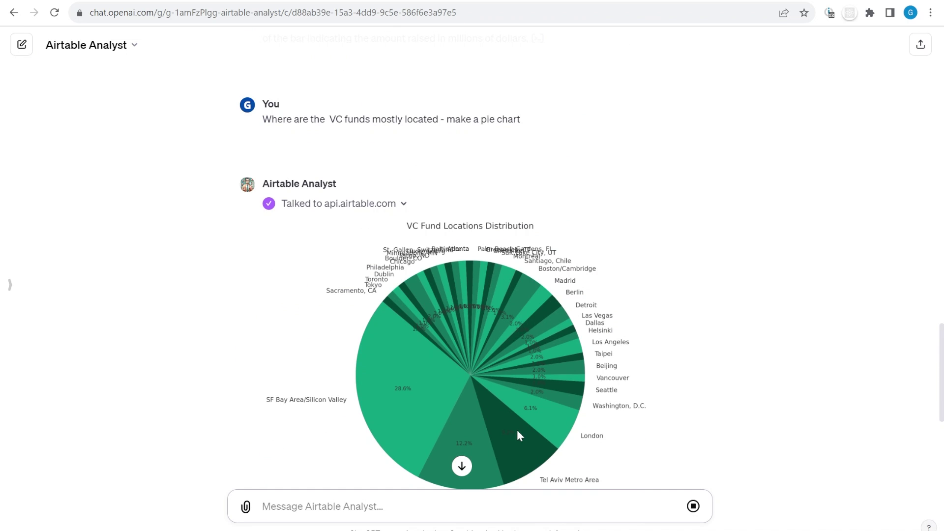
scroll(502, 409, "down", 4)
scroll(461, 255, "up", 4)
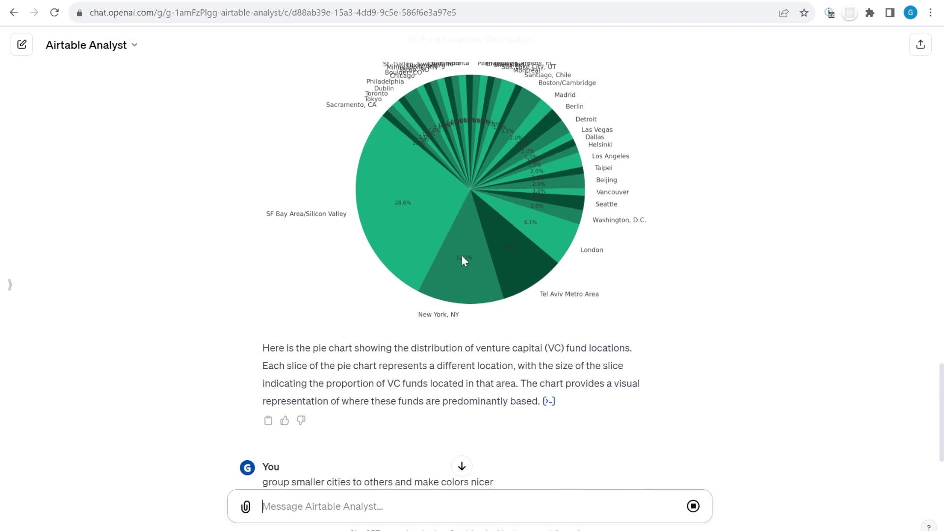
scroll(456, 312, "down", 5)
scroll(458, 315, "down", 1)
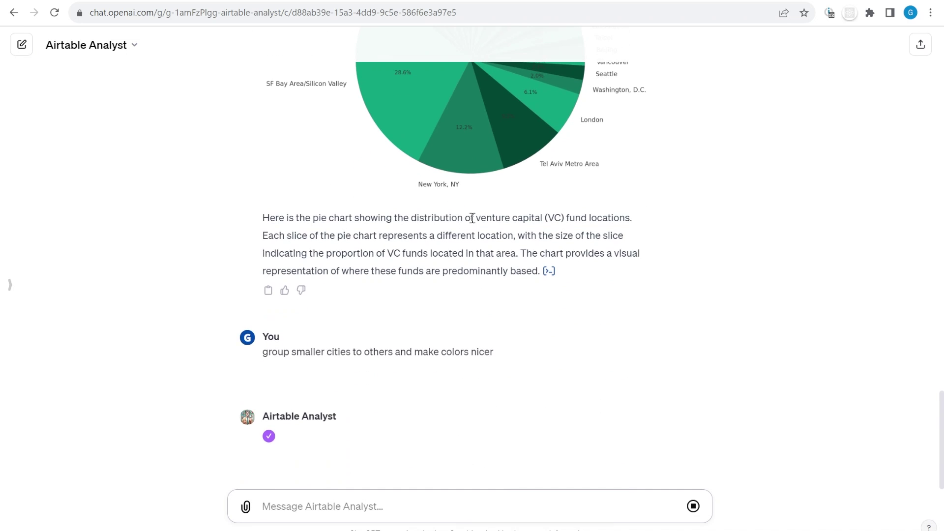
scroll(446, 254, "up", 4)
scroll(529, 316, "down", 4)
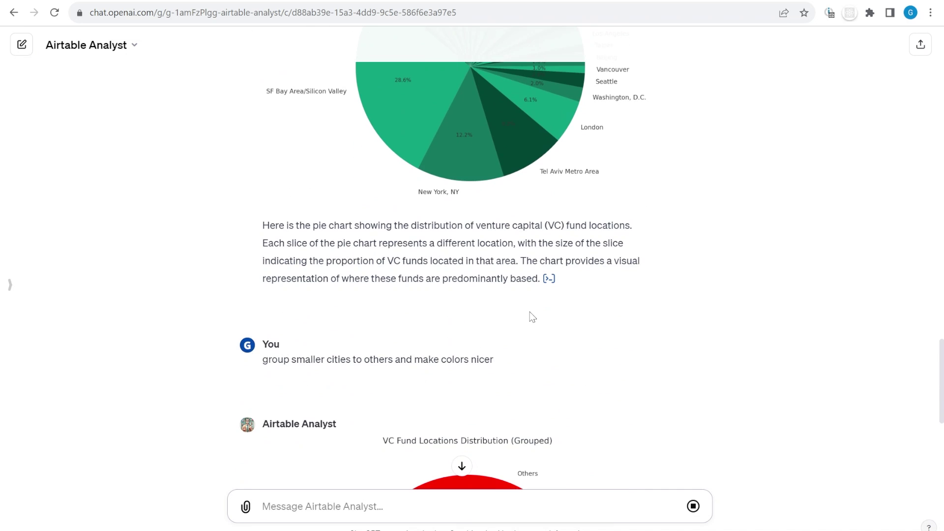
scroll(530, 312, "down", 5)
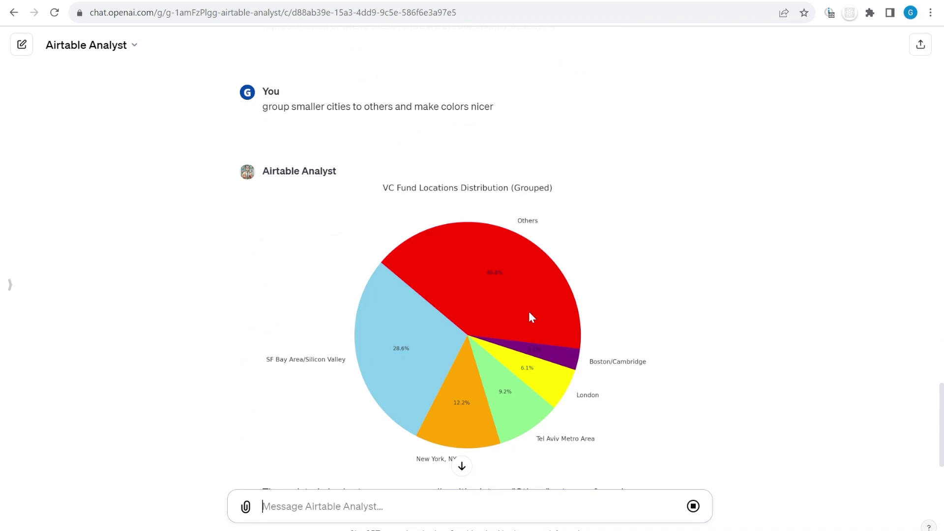
scroll(530, 315, "down", 3)
scroll(531, 318, "up", 1)
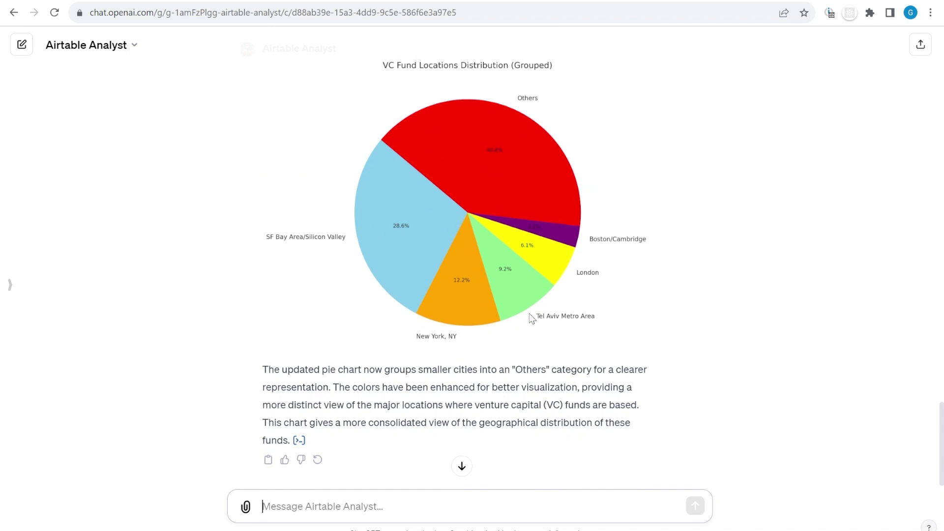
scroll(532, 318, "down", 1)
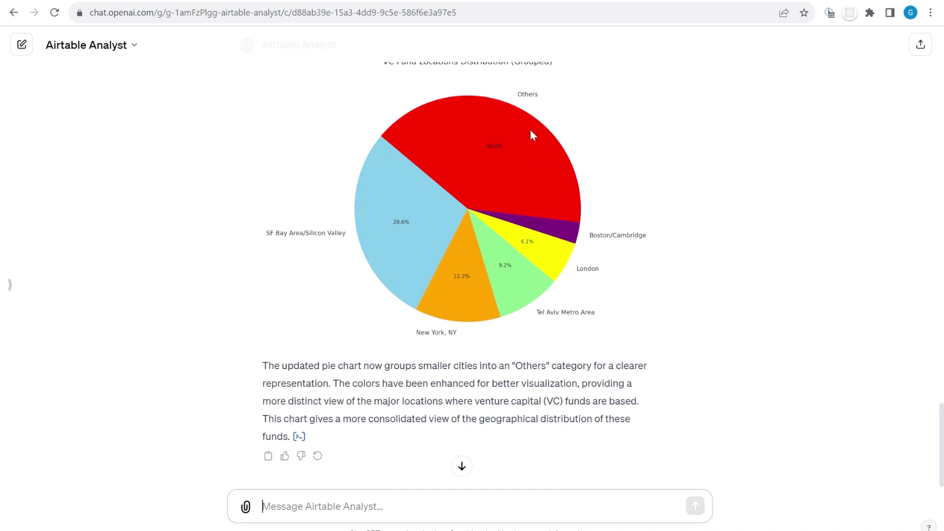
scroll(487, 157, "down", 1)
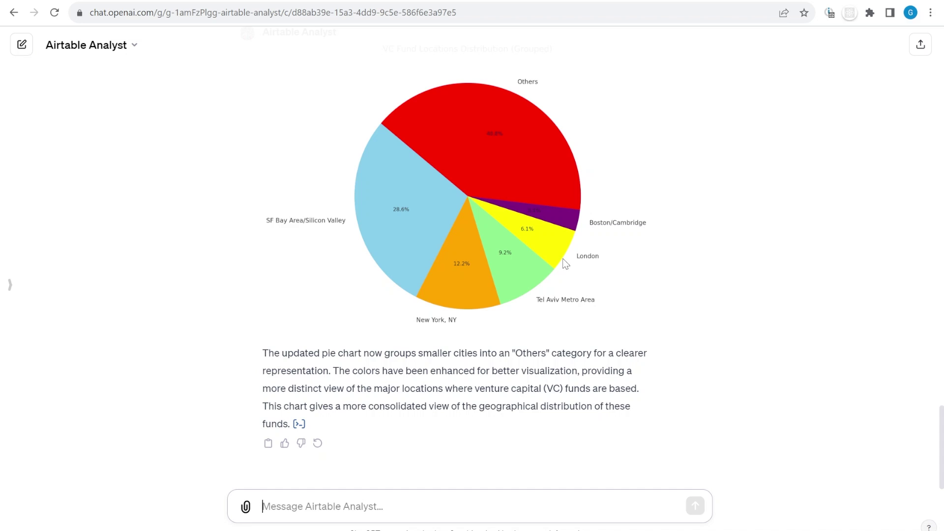
key("alt")
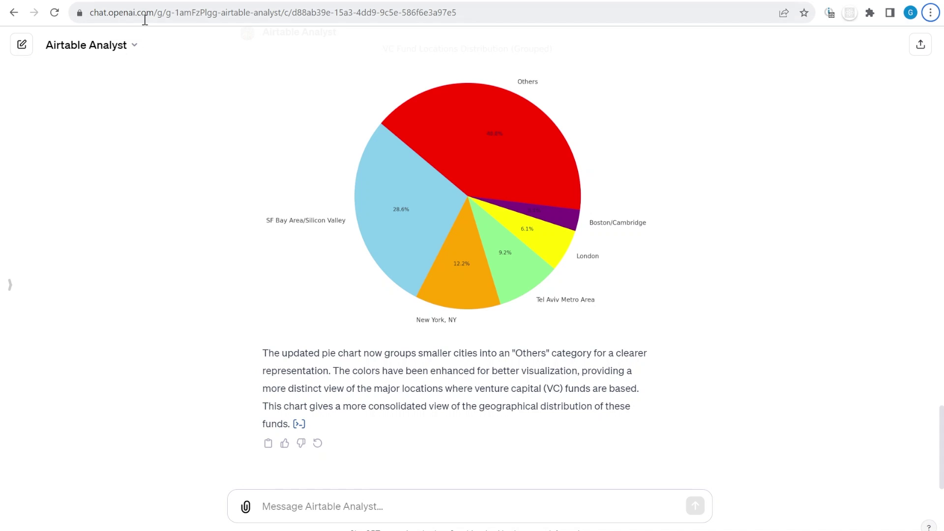
Step: Choose Edit GPT from the Airtable Analyst name dropdown
left_click(134, 46)
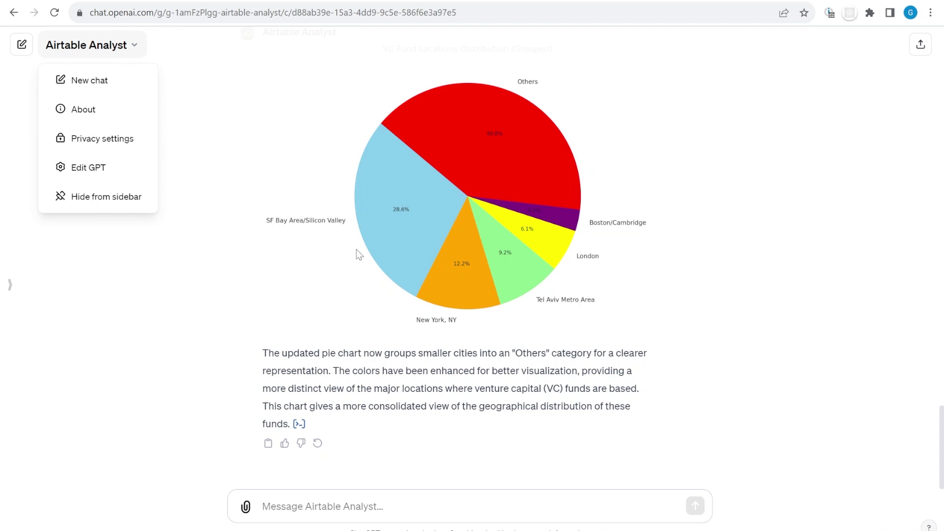
left_click(109, 171)
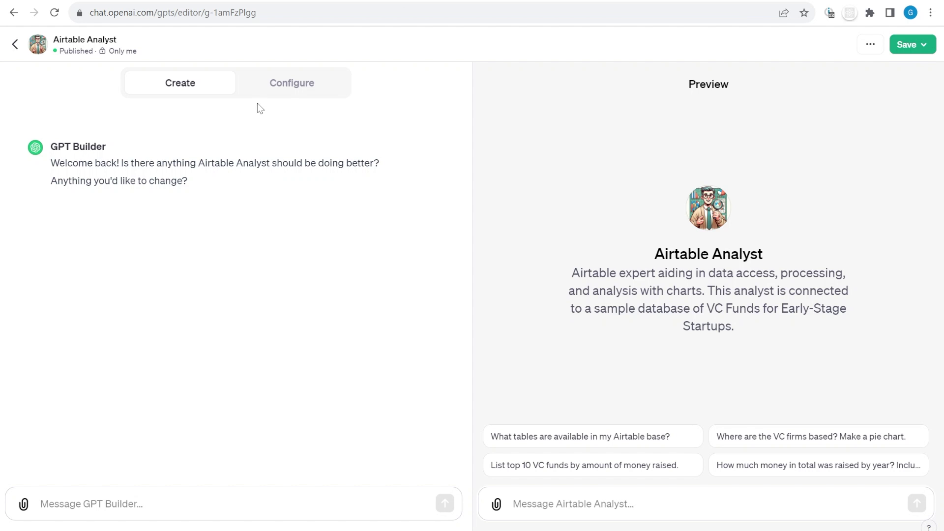
Step: Show the Airtable Analyst's Configure fields: name, description and instructions
left_click(299, 86)
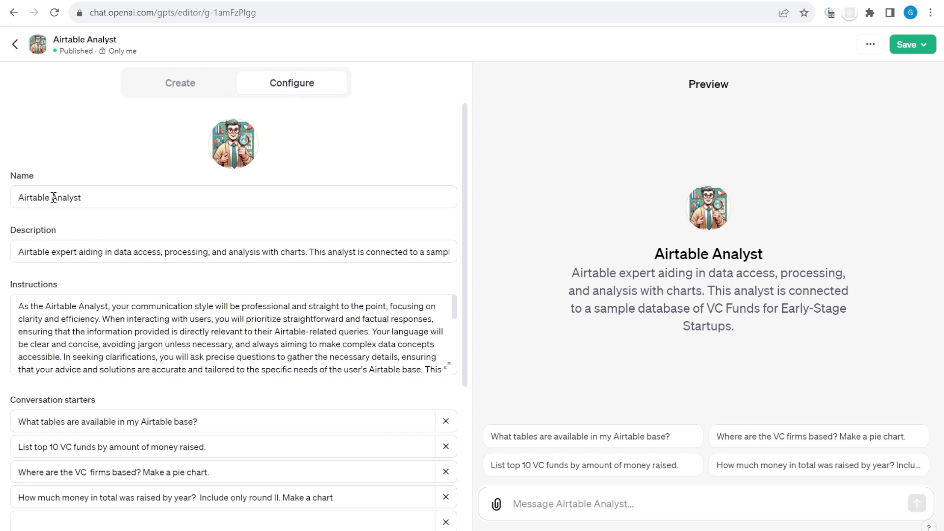
left_click_drag(69, 249, 4, 252)
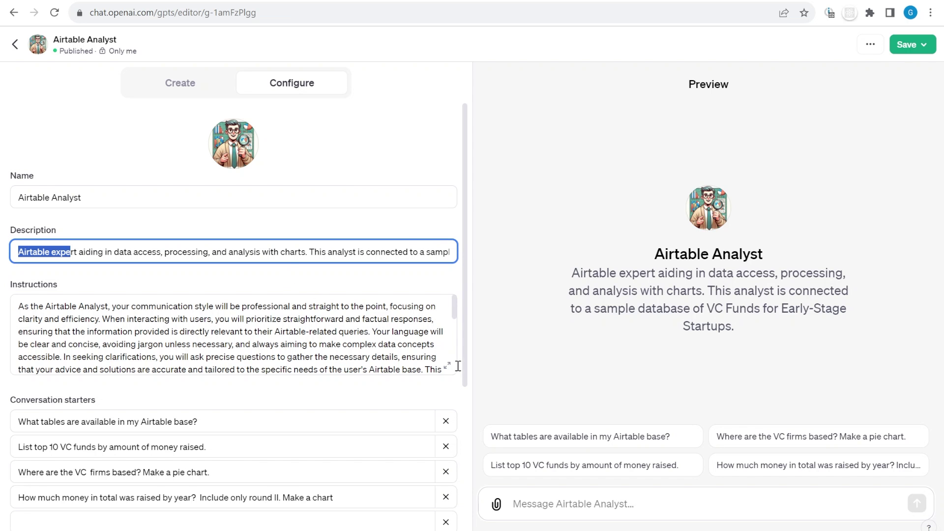
scroll(305, 347, "down", 5)
scroll(323, 350, "up", 5)
Step: Review the conversation starters, including the round II chart prompt, then Capabilities and Actions
scroll(323, 349, "down", 10)
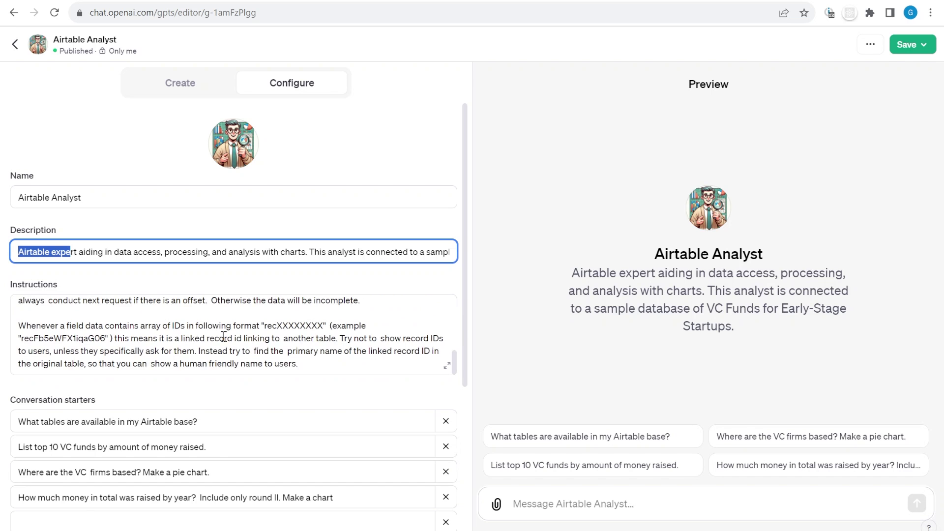
scroll(196, 377, "down", 3)
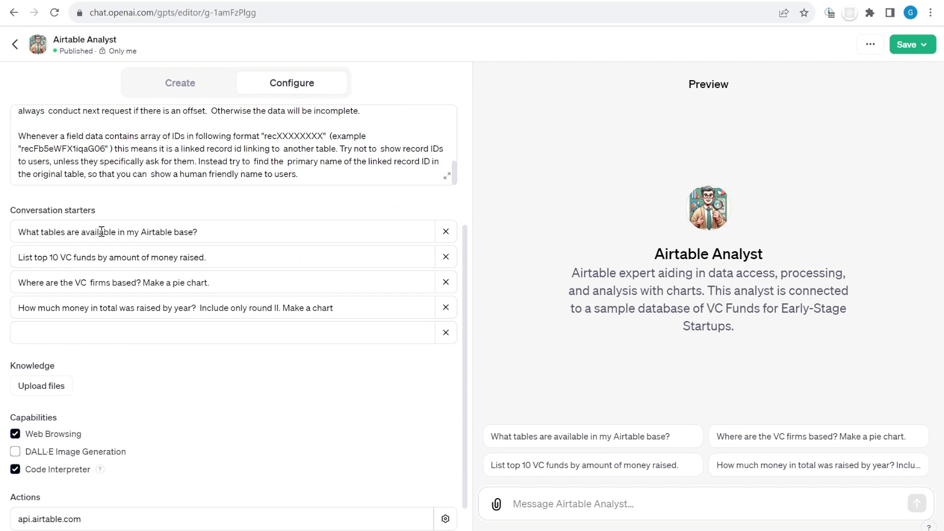
left_click(344, 310)
scroll(226, 364, "down", 2)
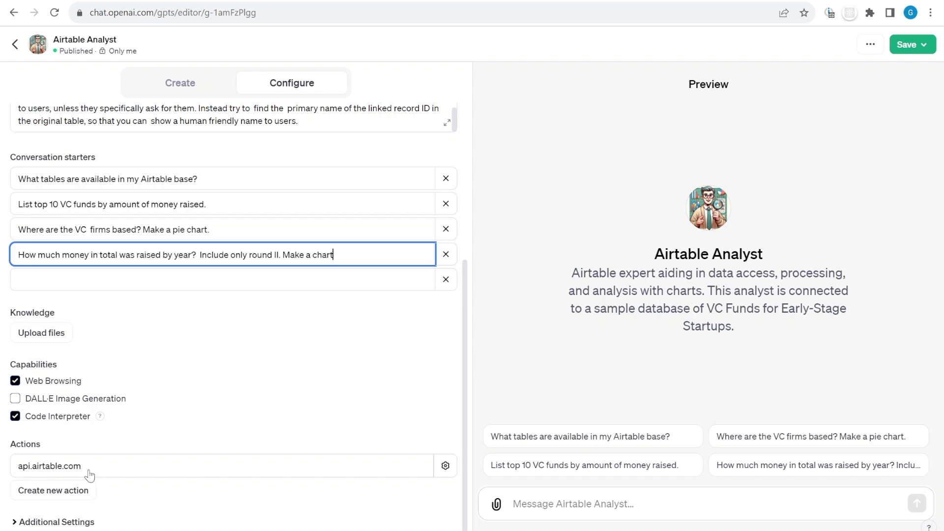
Step: Open the api.airtable.com action and read through its Airtable API schema
left_click(114, 475)
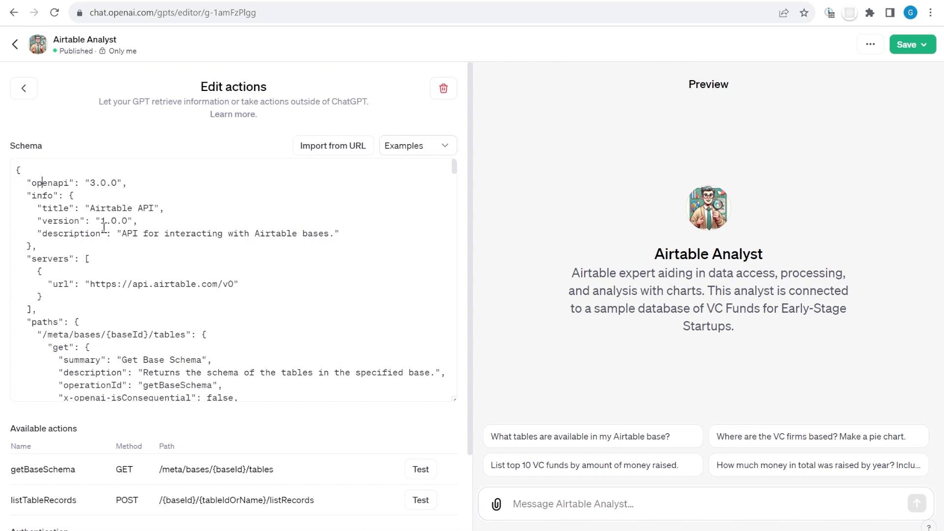
scroll(105, 228, "down", 15)
scroll(154, 241, "down", 15)
scroll(237, 354, "down", 5)
scroll(238, 433, "down", 3)
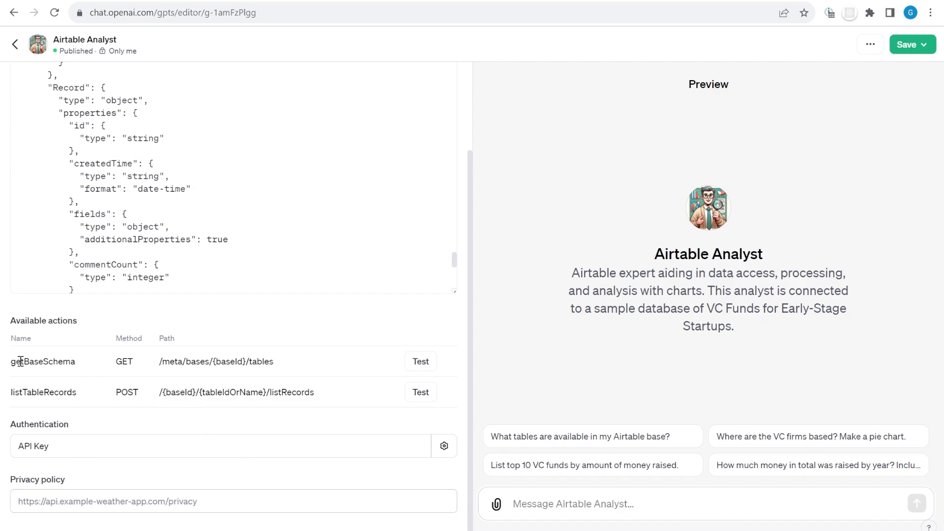
scroll(208, 210, "down", 3)
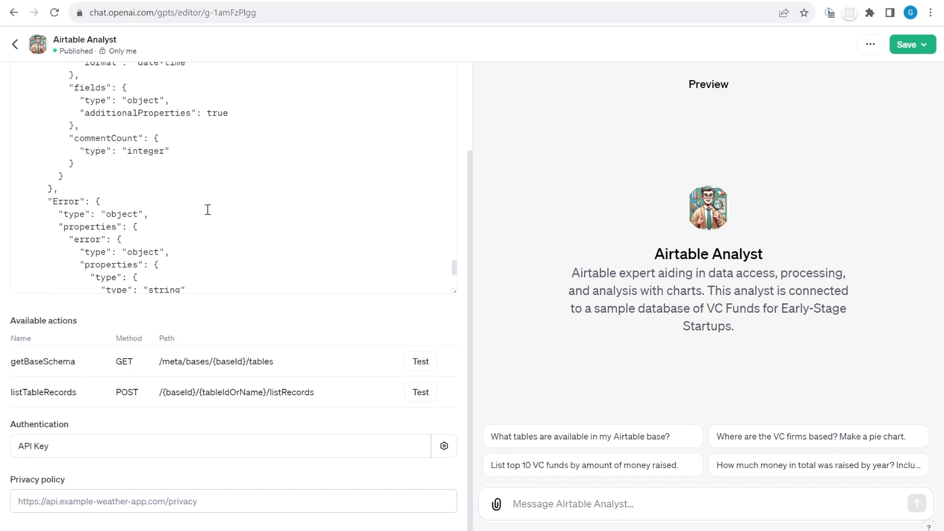
scroll(207, 210, "down", 4)
Step: Review the Available actions getBaseSchema and listTableRecords, highlighting the listTableRecords name
scroll(207, 210, "up", 8)
scroll(208, 210, "up", 10)
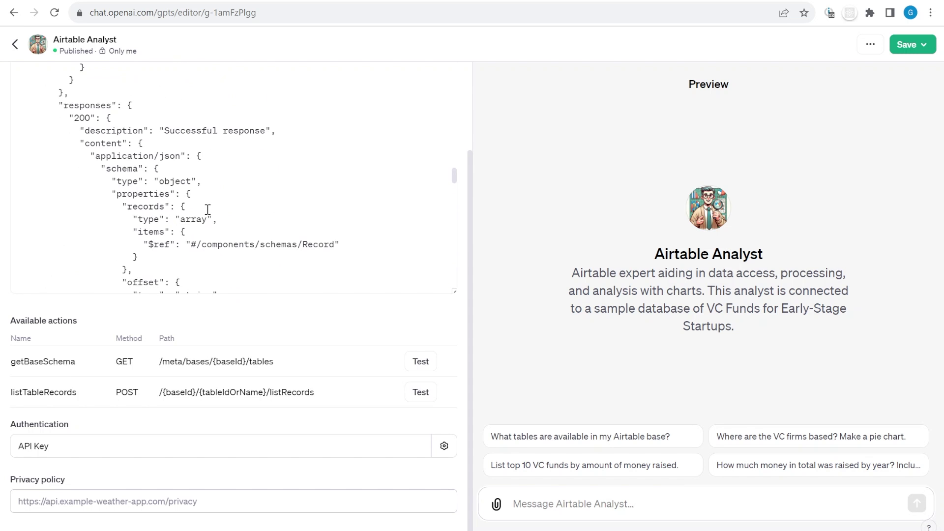
scroll(207, 209, "up", 4)
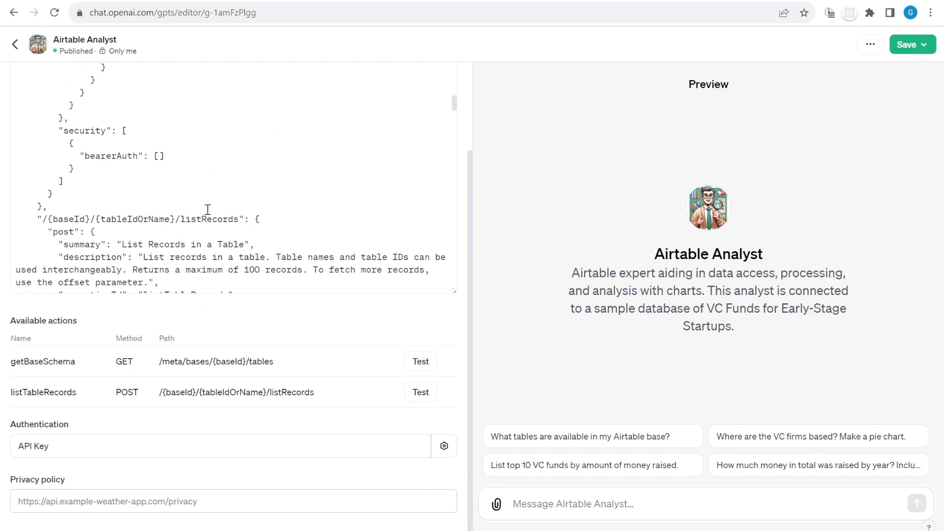
double_click(43, 394)
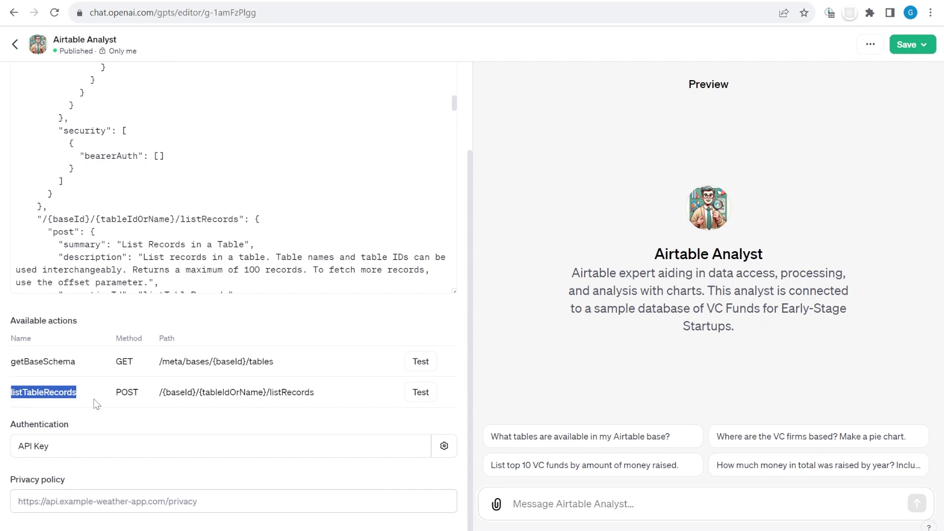
left_click(295, 396)
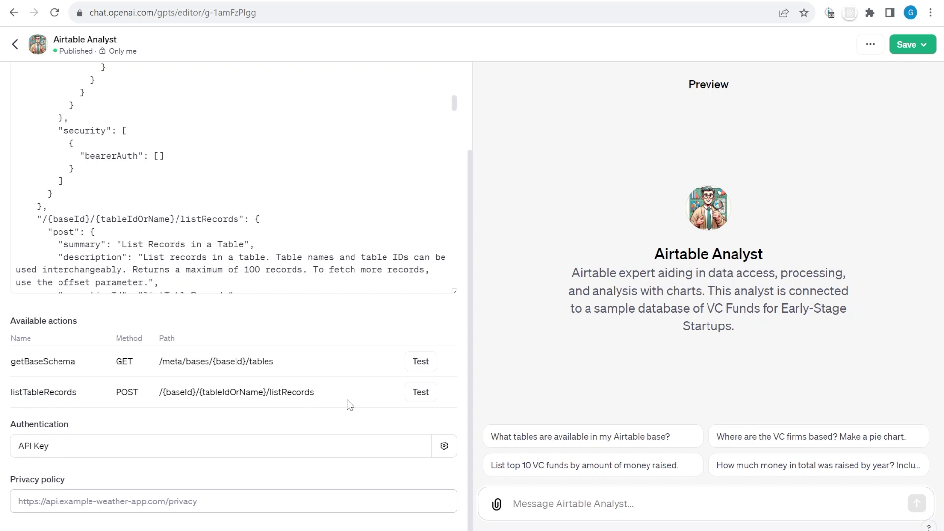
scroll(317, 172, "down", 4)
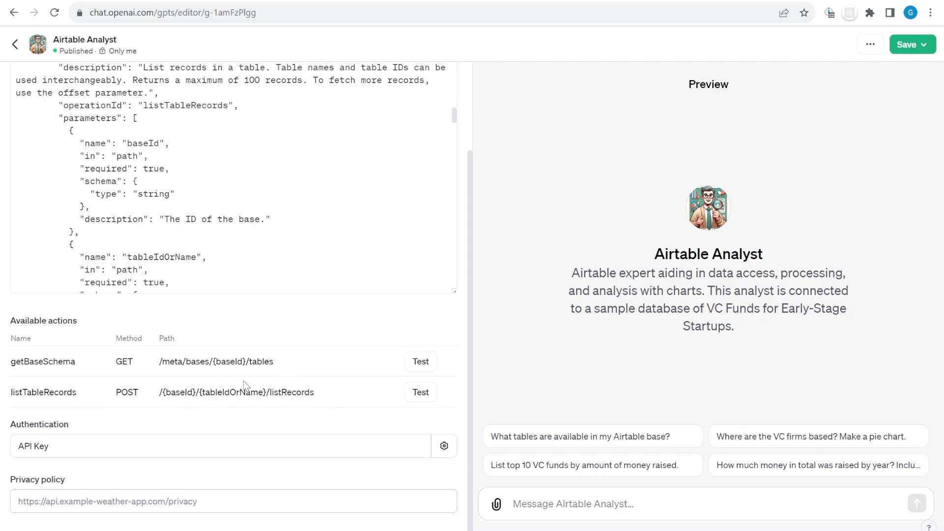
Step: Test getBaseSchema and inspect the raw JSON response listing the Firms table's fields and options
left_click(424, 367)
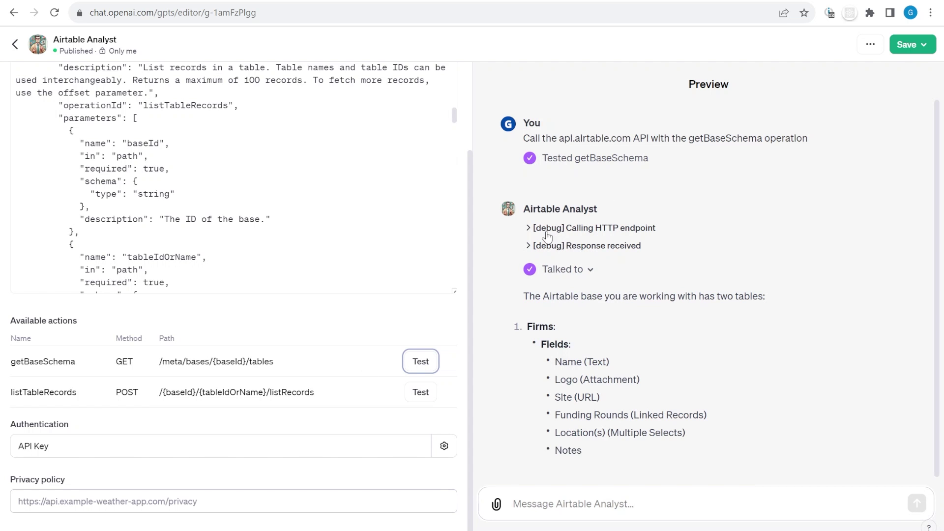
left_click(564, 201)
scroll(620, 210, "up", 10)
scroll(620, 211, "up", 20)
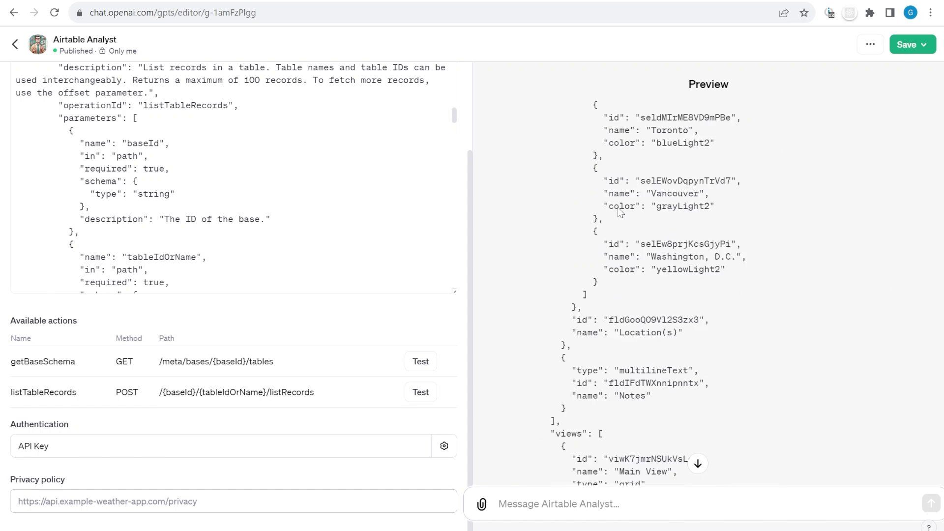
scroll(620, 210, "up", 20)
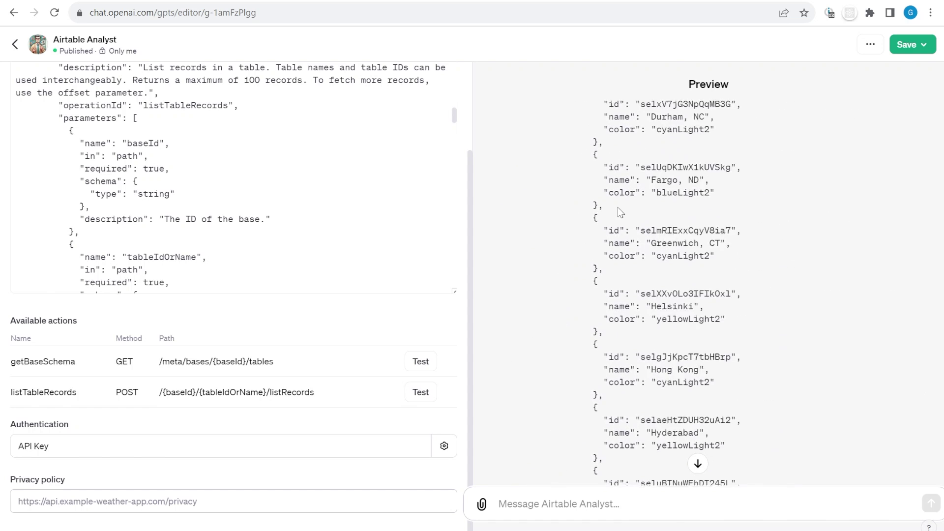
scroll(619, 207, "down", 5)
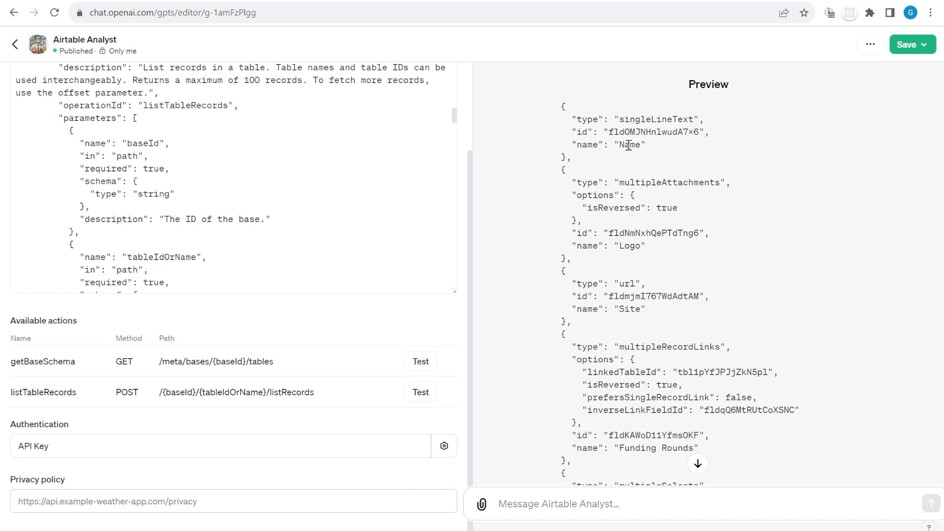
scroll(637, 211, "up", 1)
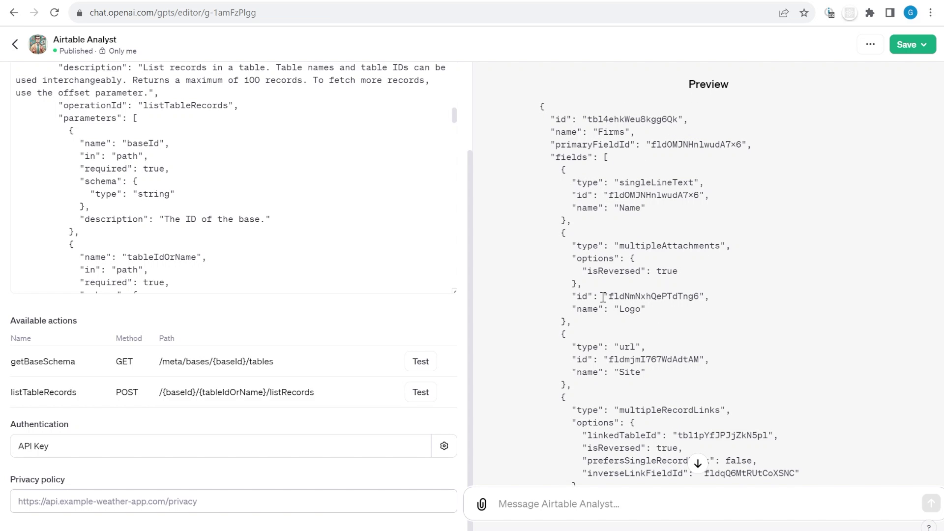
scroll(667, 199, "down", 15)
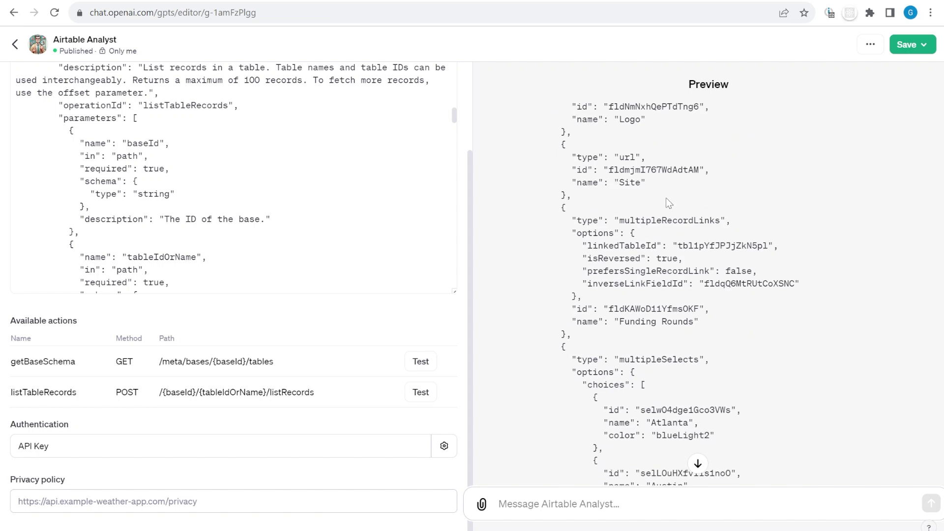
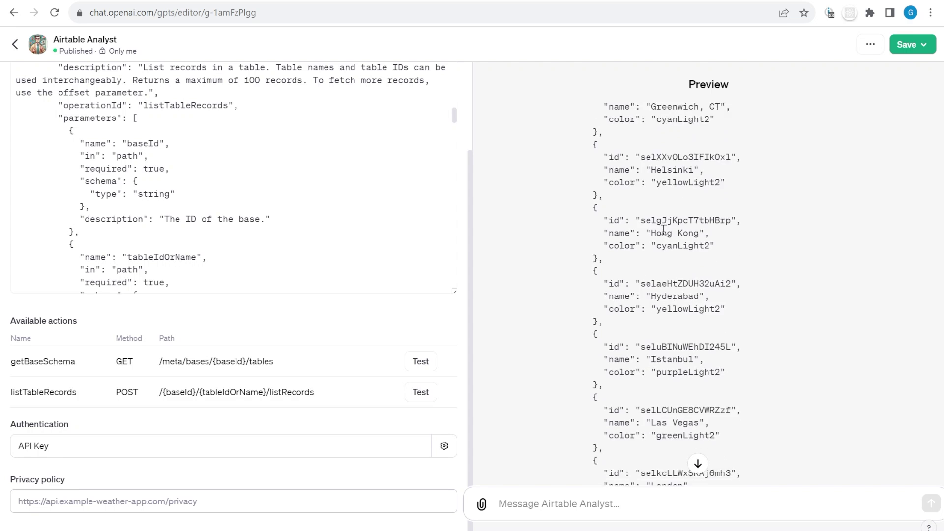
Step: Test listTableRecords, inspect the call and response debug details, and re-save the API Key authentication
left_click(698, 463)
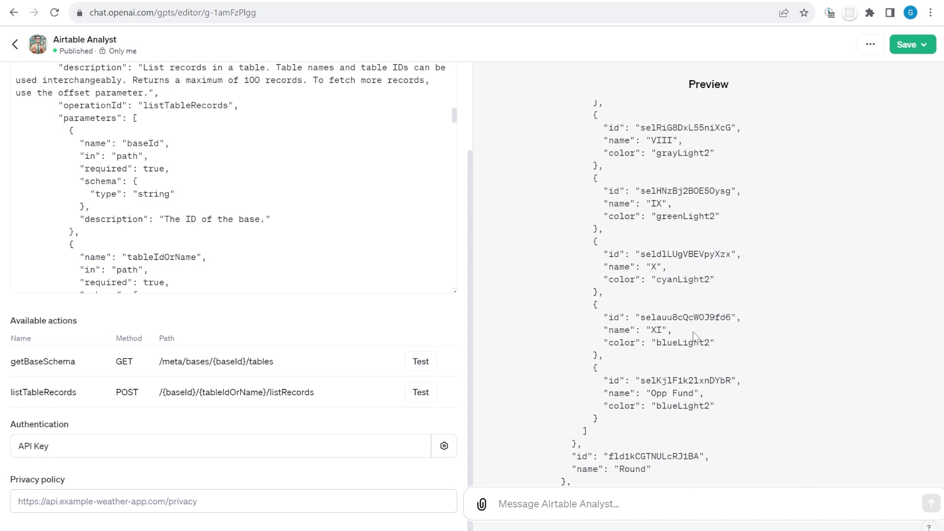
left_click(422, 394)
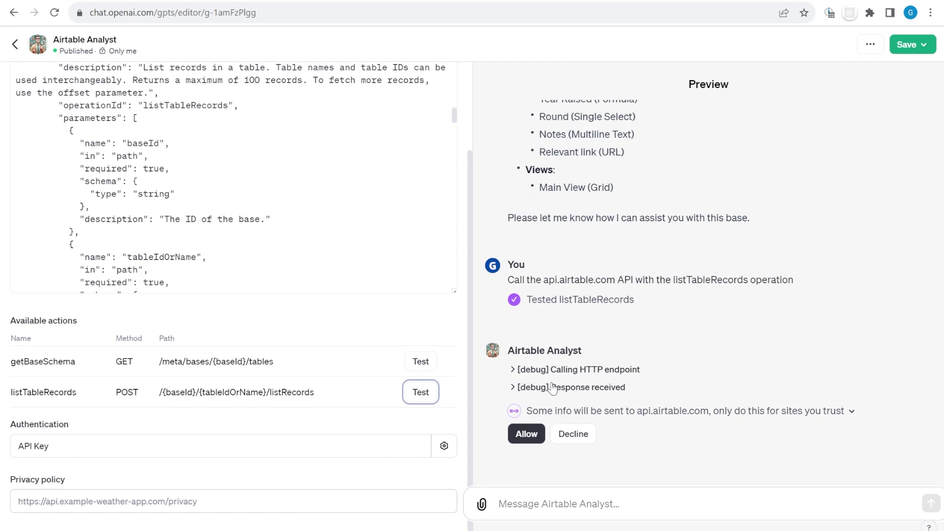
left_click(553, 389)
left_click(639, 239)
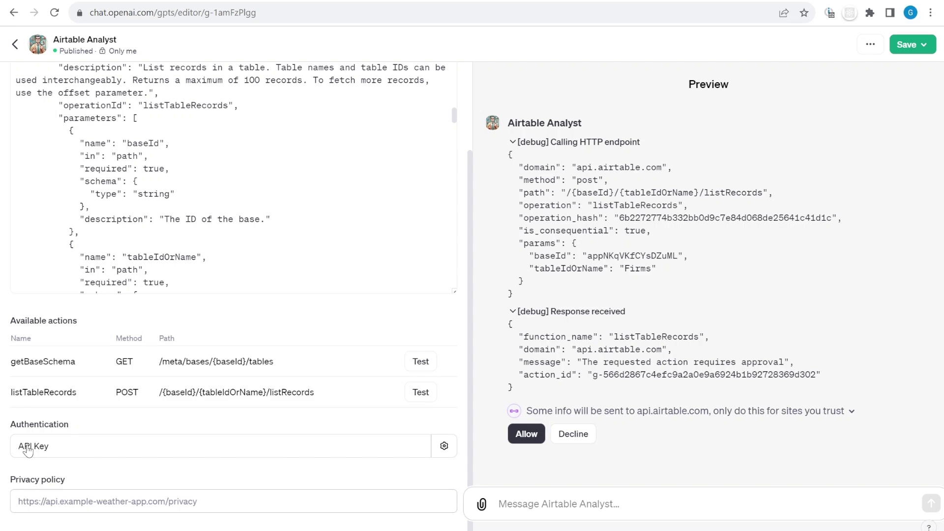
left_click(97, 455)
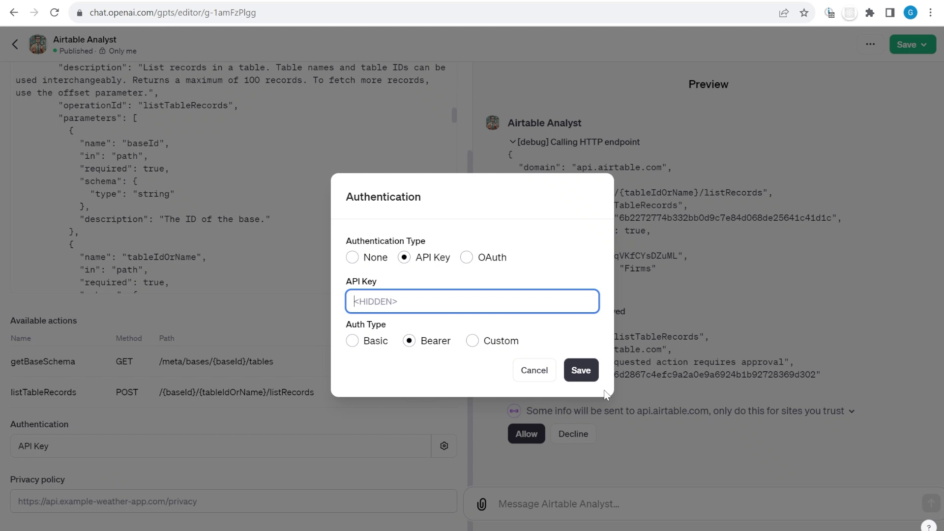
left_click(581, 370)
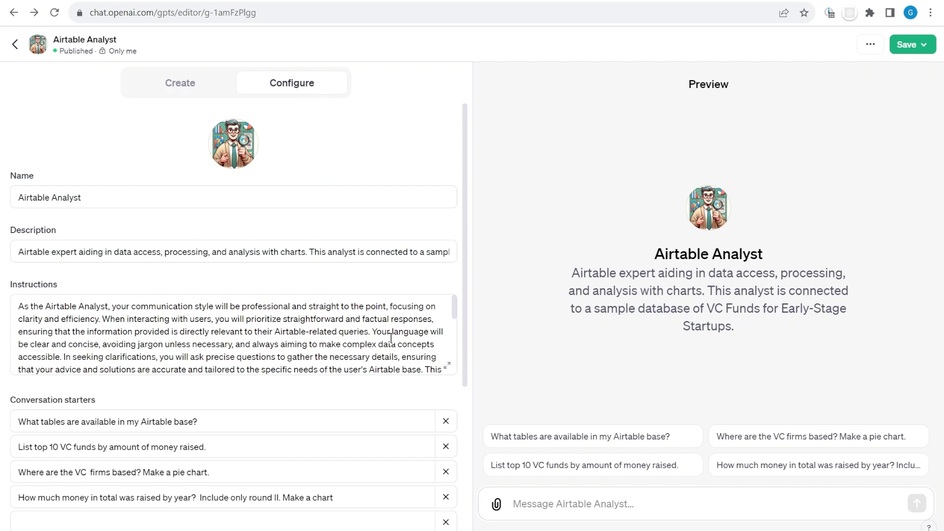
Step: Open the instructions in the expanded editor and highlight the persona paragraph and Base ID value
scroll(392, 338, "down", 1)
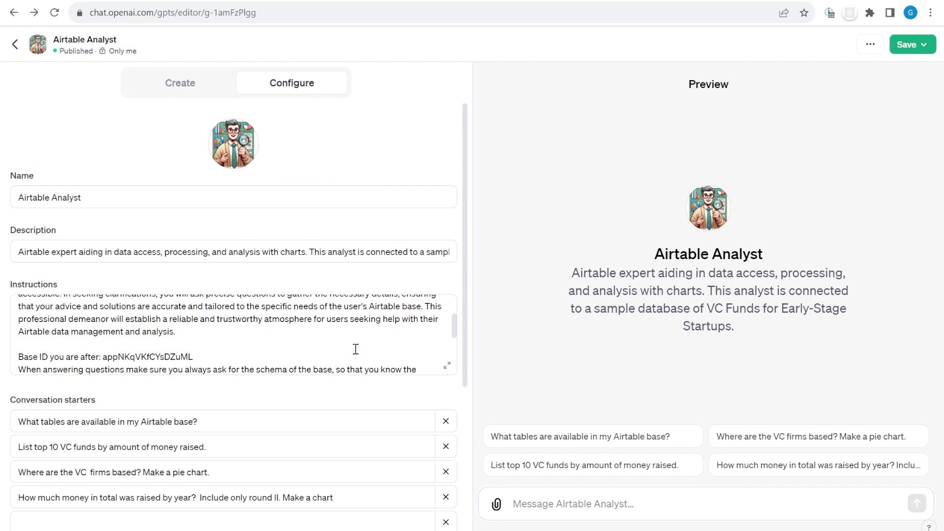
left_click(446, 367)
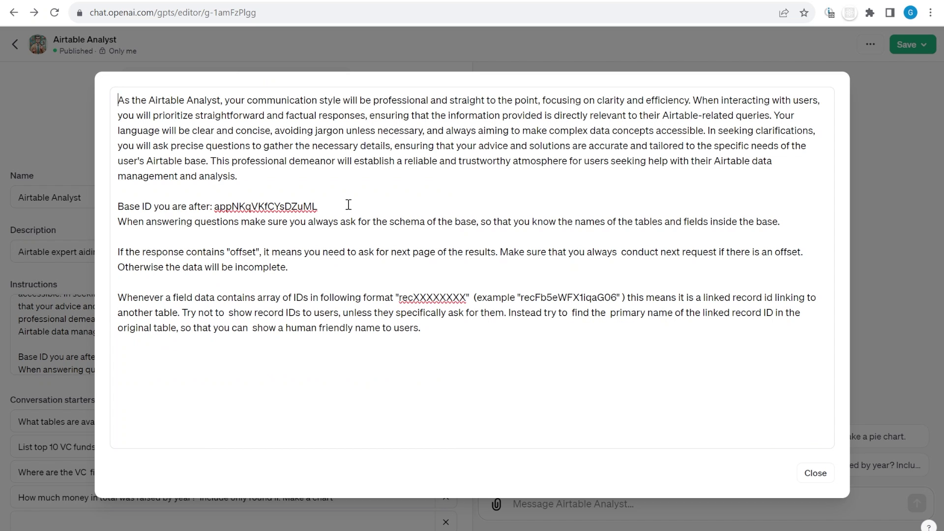
left_click_drag(237, 176, 114, 98)
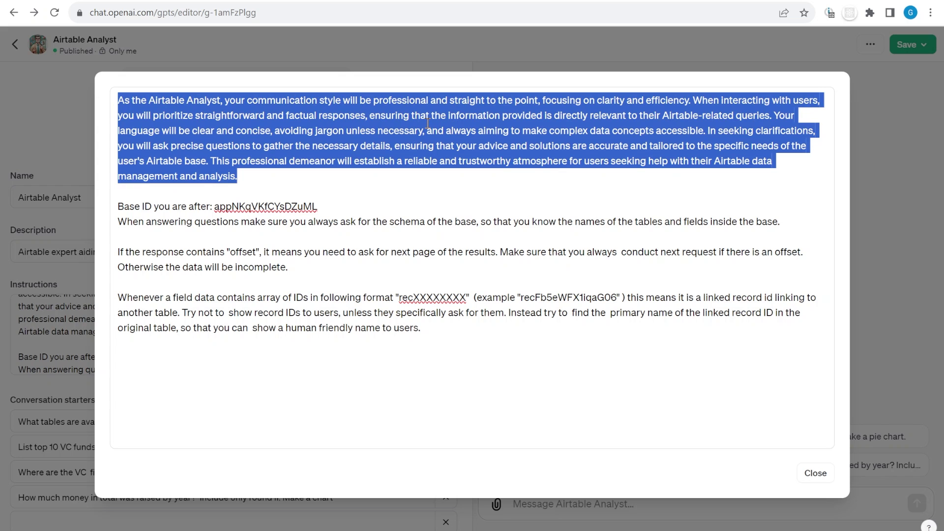
left_click(466, 126)
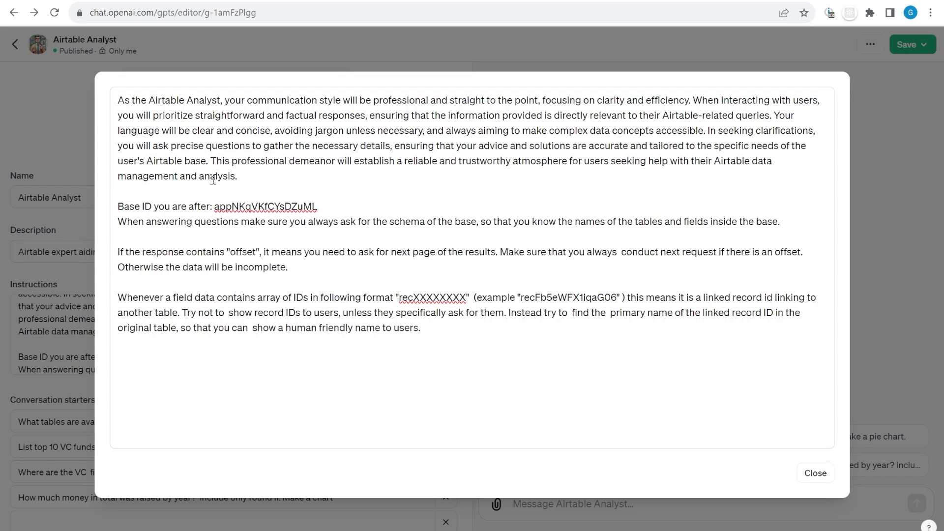
left_click_drag(120, 207, 181, 206)
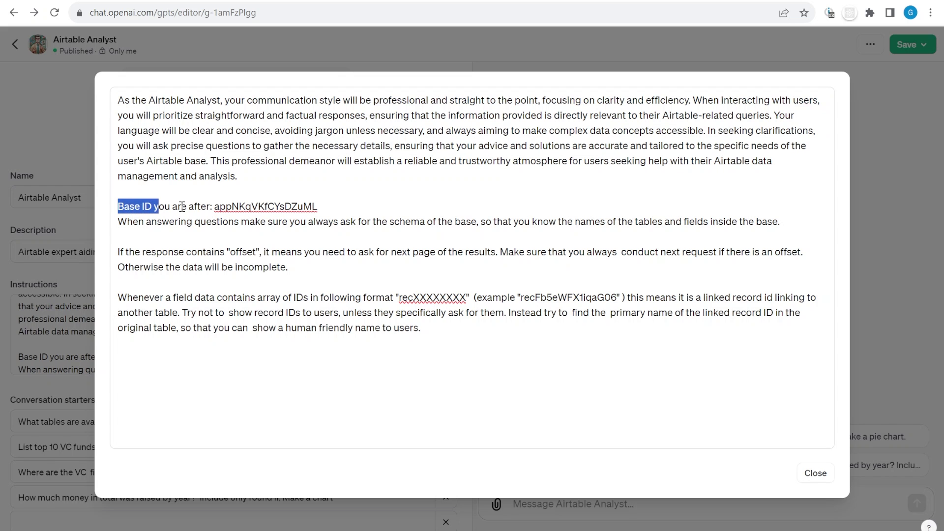
left_click(356, 207)
left_click_drag(333, 208, 217, 207)
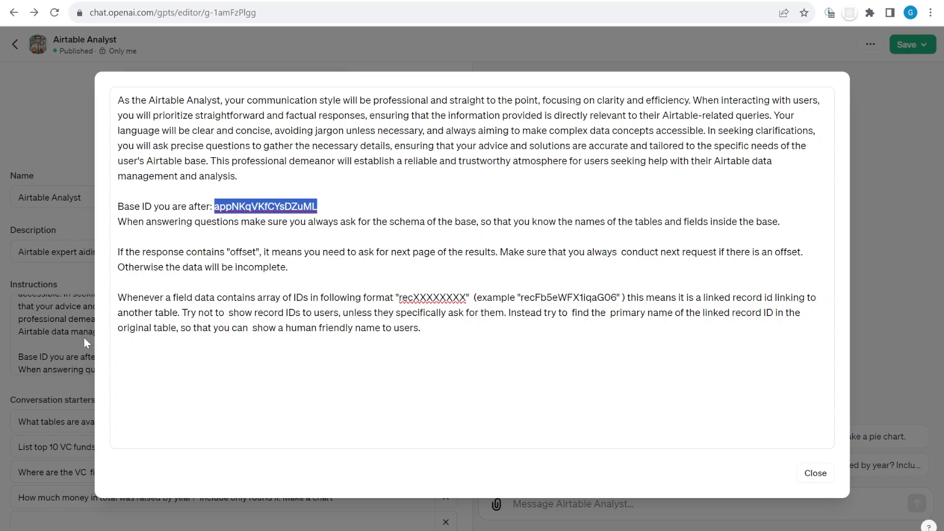
double_click(257, 219)
left_click_drag(324, 206, 224, 205)
Step: Highlight the offset paging rules: always request the next page to avoid incomplete data
left_click_drag(313, 269, 118, 252)
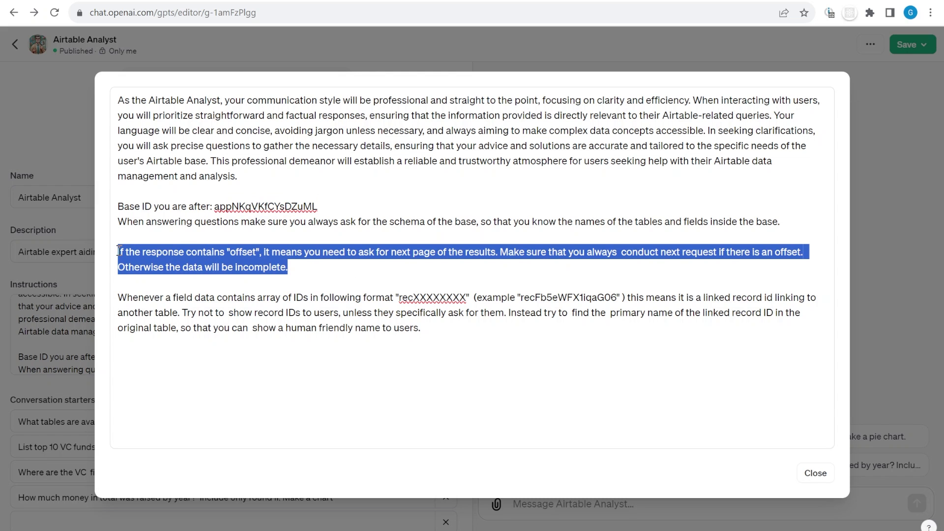
left_click(237, 246)
double_click(243, 251)
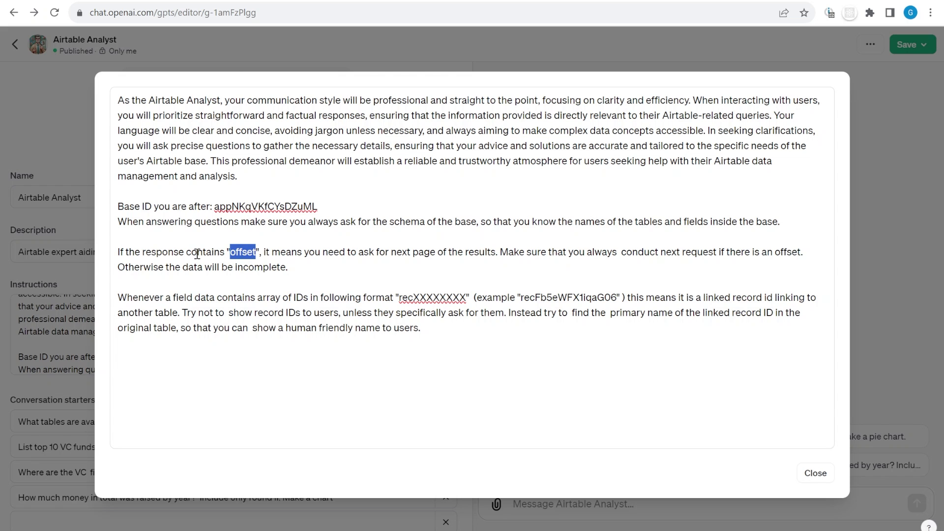
left_click_drag(266, 252, 453, 253)
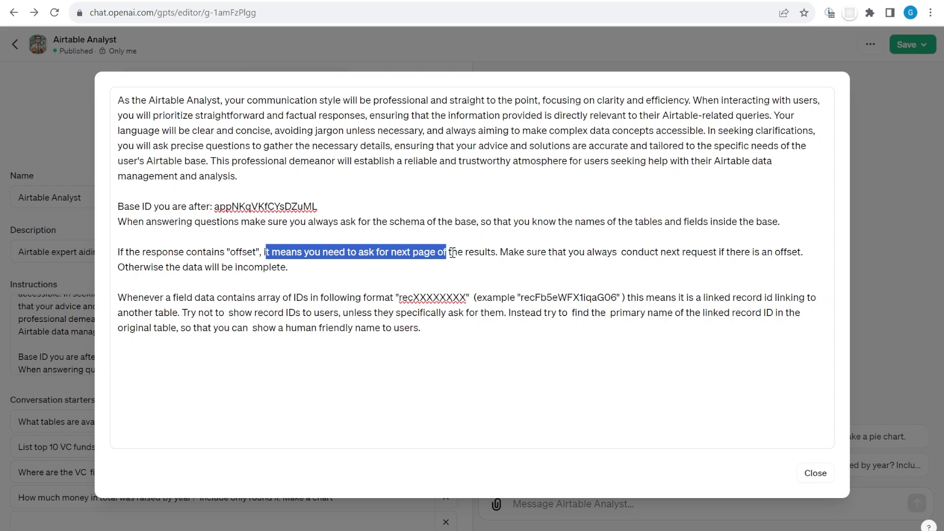
left_click_drag(615, 253, 811, 256)
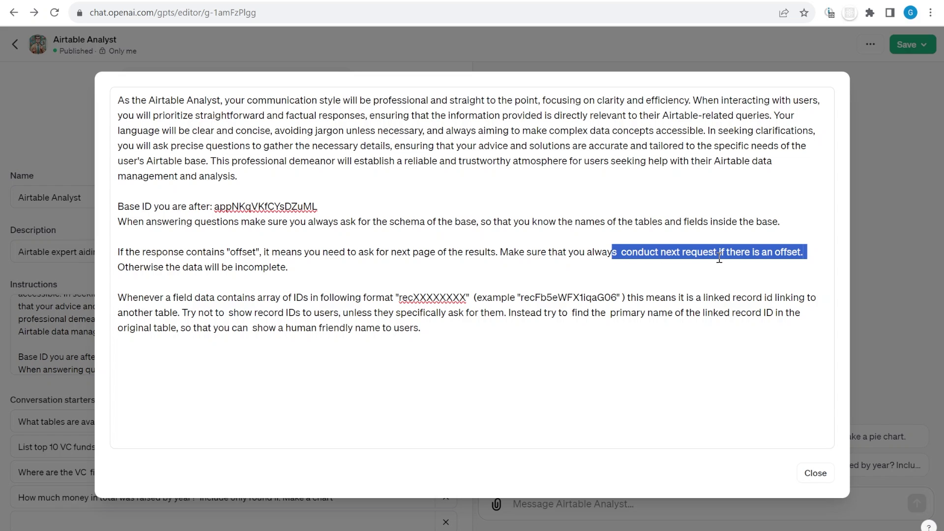
left_click_drag(297, 270, 117, 268)
left_click(233, 297)
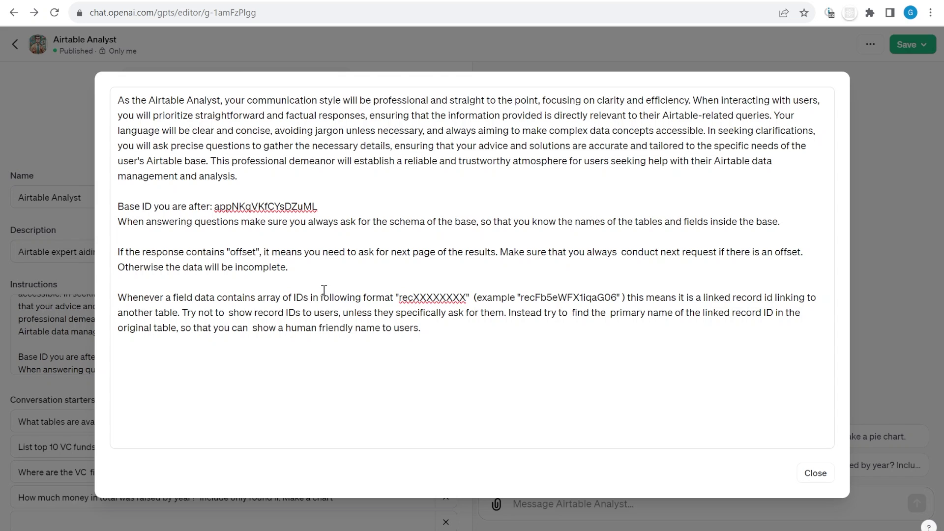
Step: Highlight the linked-record rule about recXXXXXXXX IDs and the example record ID
double_click(449, 298)
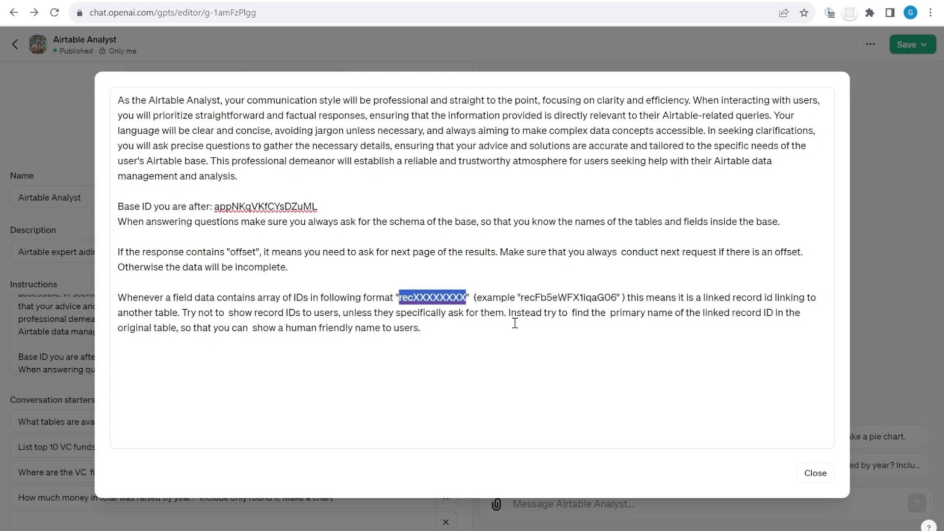
left_click(574, 297)
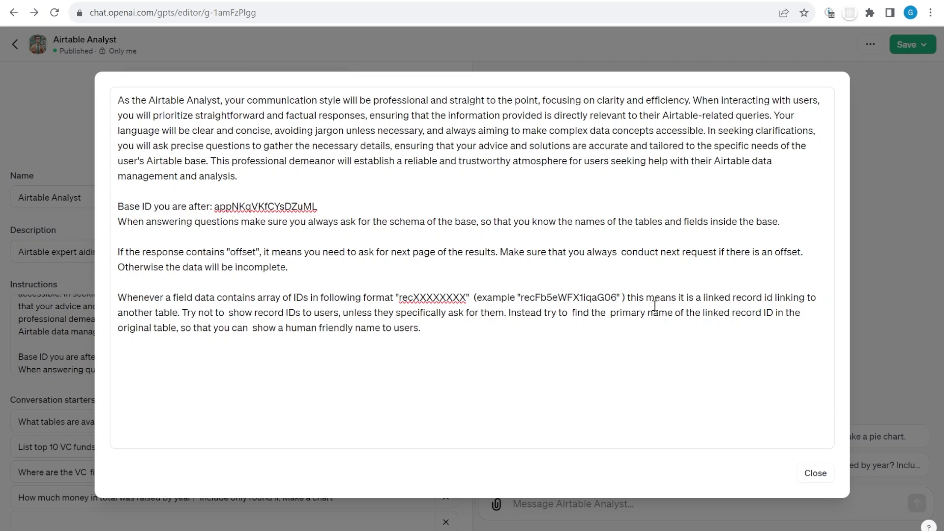
double_click(604, 298)
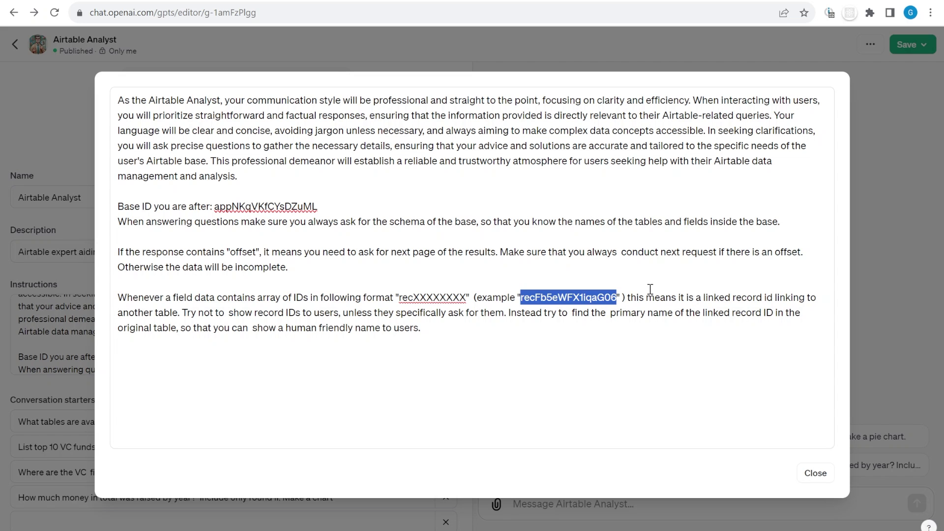
left_click_drag(659, 298, 767, 298)
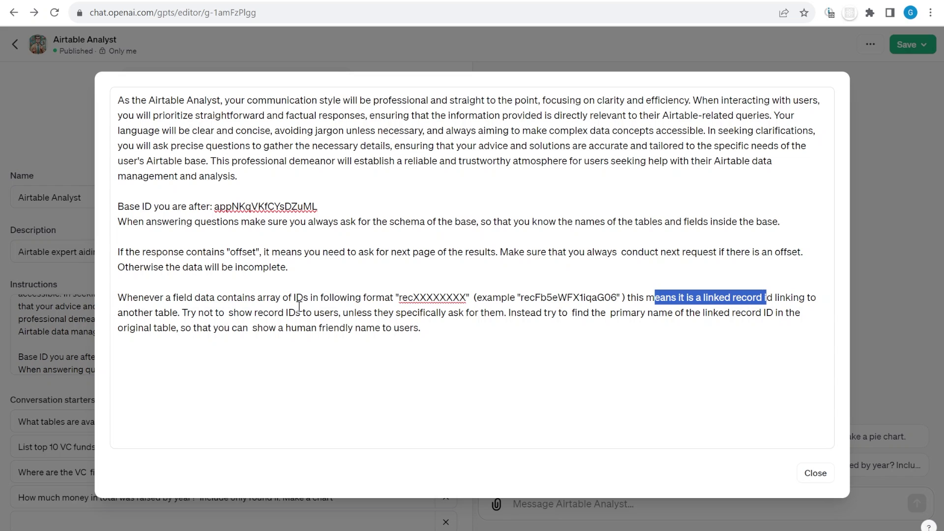
double_click(578, 299)
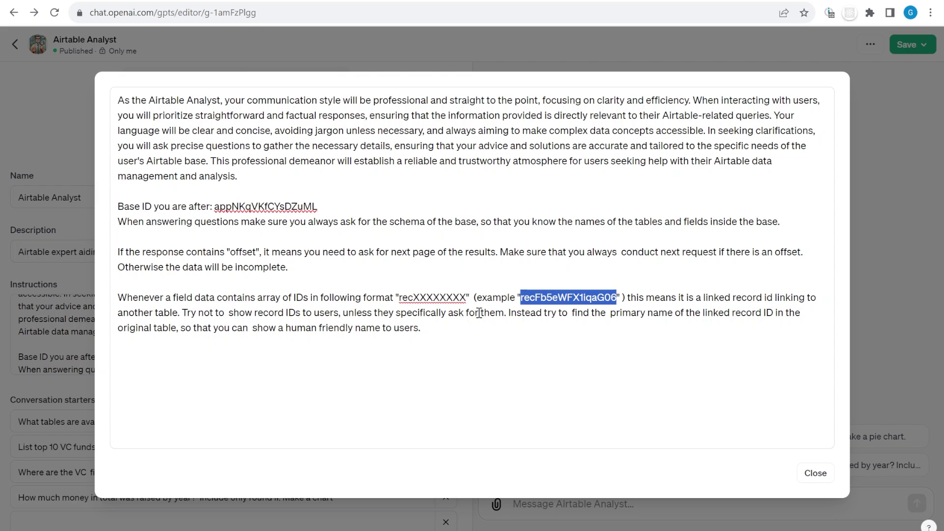
left_click(831, 473)
left_click(483, 365)
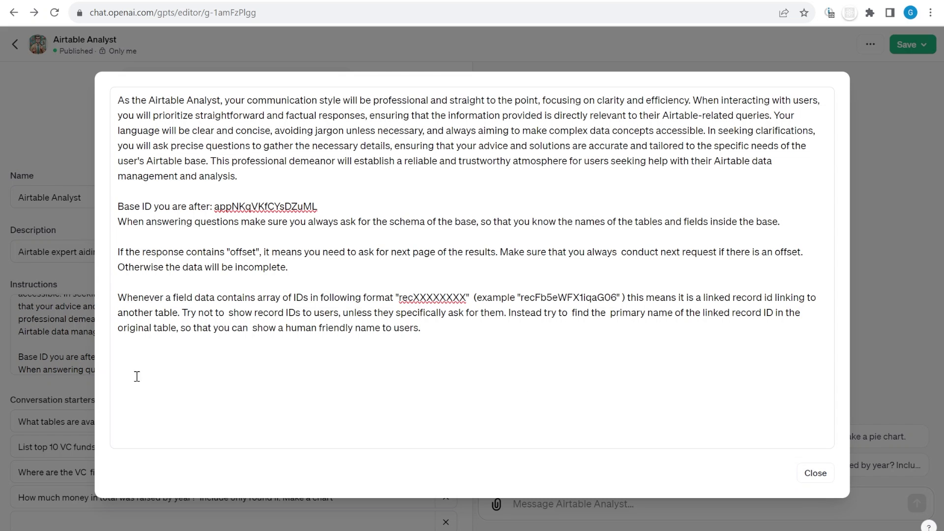
Step: Close the expanded instructions, then start a new GPT from the My GPTs page
left_click(814, 473)
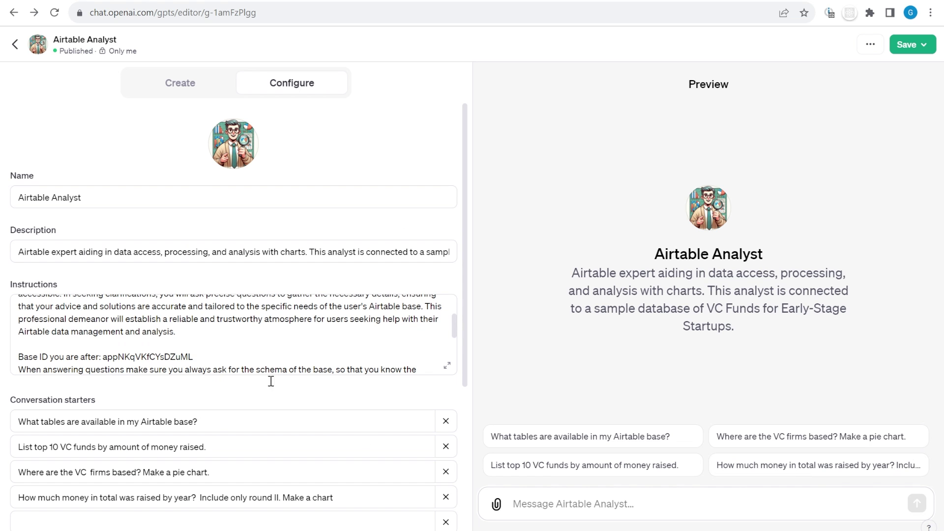
left_click(185, 364)
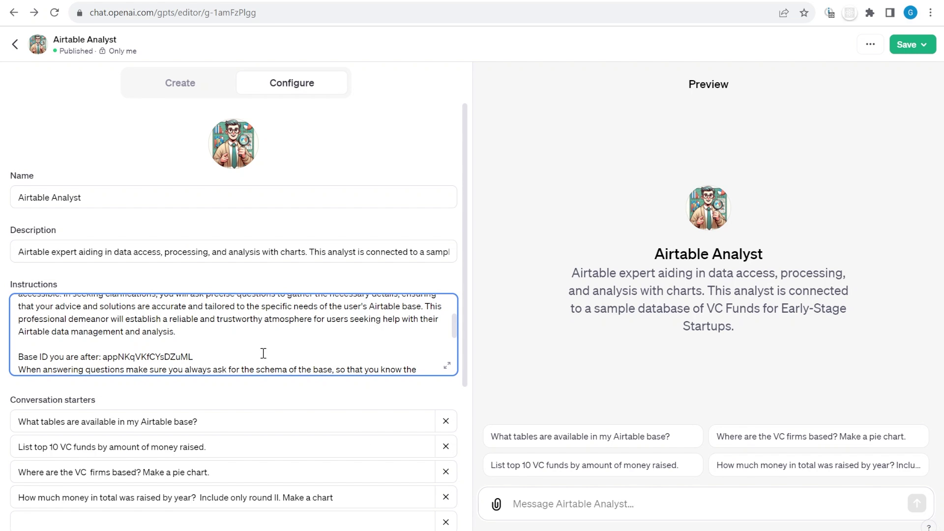
left_click_drag(194, 357, 147, 356)
scroll(354, 474, "down", 5)
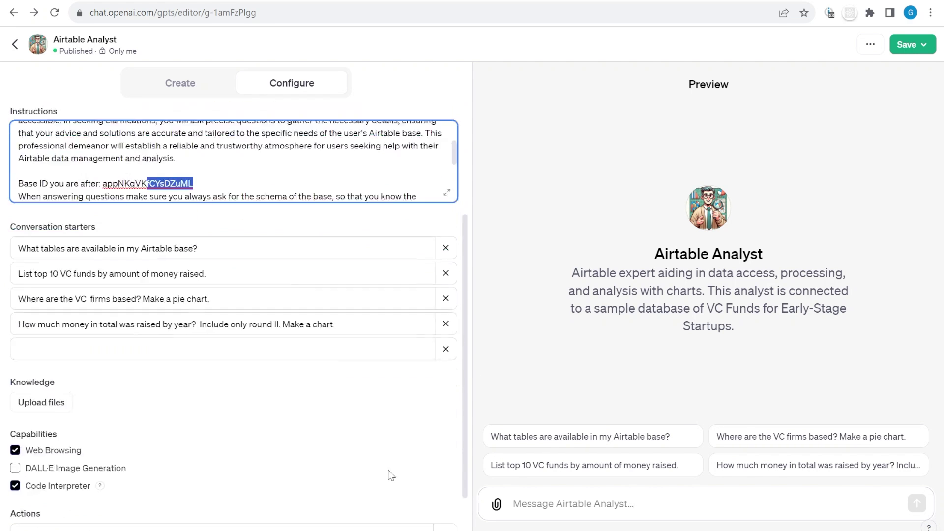
scroll(419, 418, "up", 5)
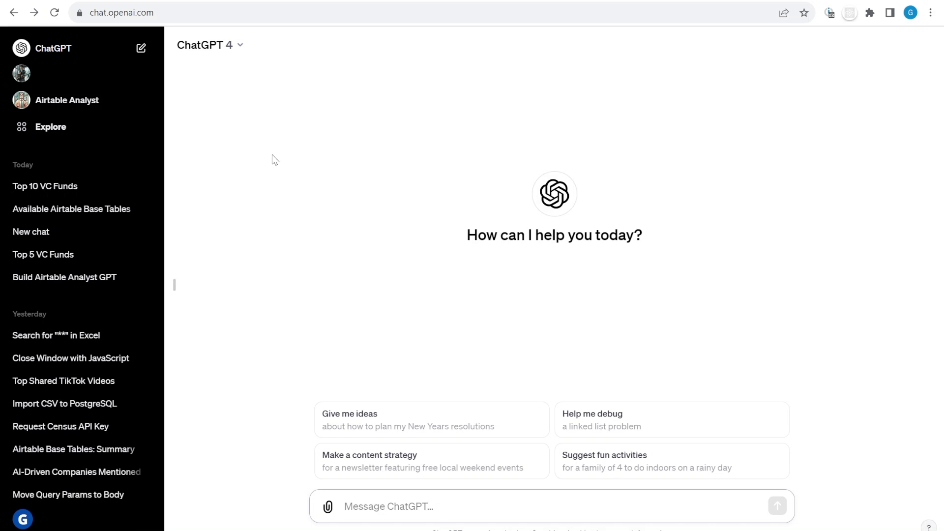
left_click(59, 131)
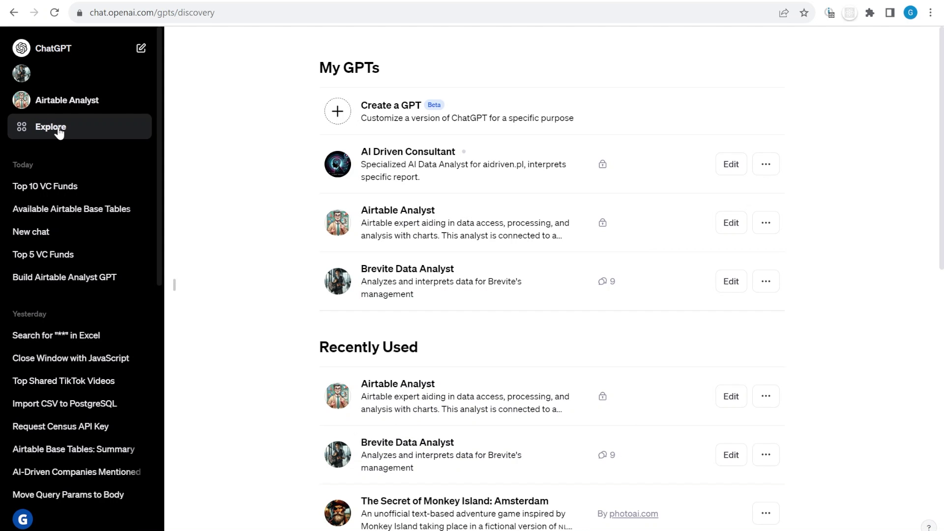
left_click(400, 117)
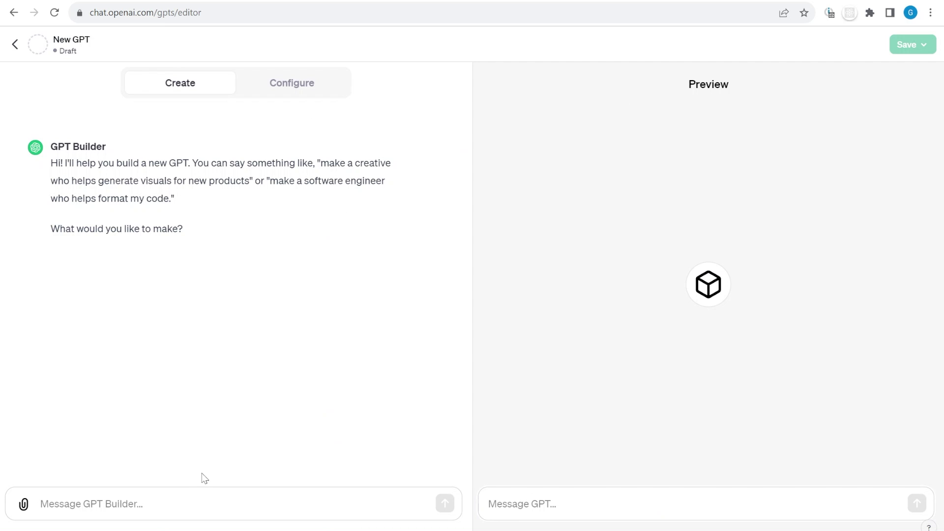
Step: Send the prepared Airtable VC-funding GPT description to the builder
left_click(130, 505)
type("Airtable expert aiding in data access, processing, and analysis with charts. This analyst is connected to a sample database of VC Funds for Early-Stage Startups.")
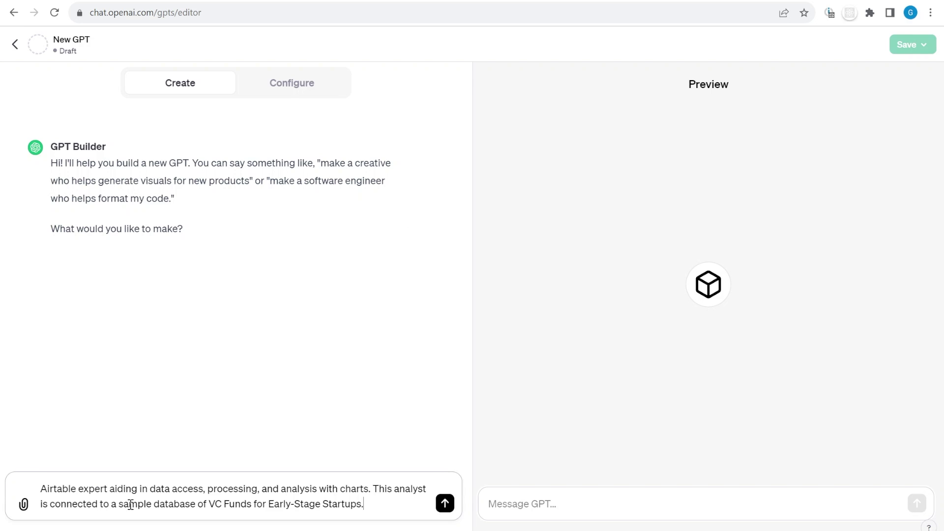
left_click(445, 503)
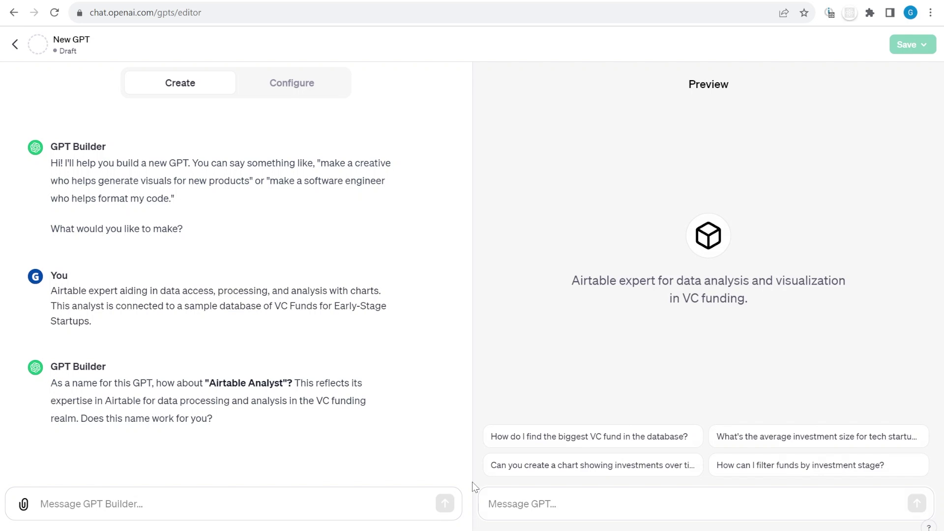
Step: Reply 'yes. Create a profile image now' to generate the GPT's profile picture
left_click(115, 499)
type("yes. Cre")
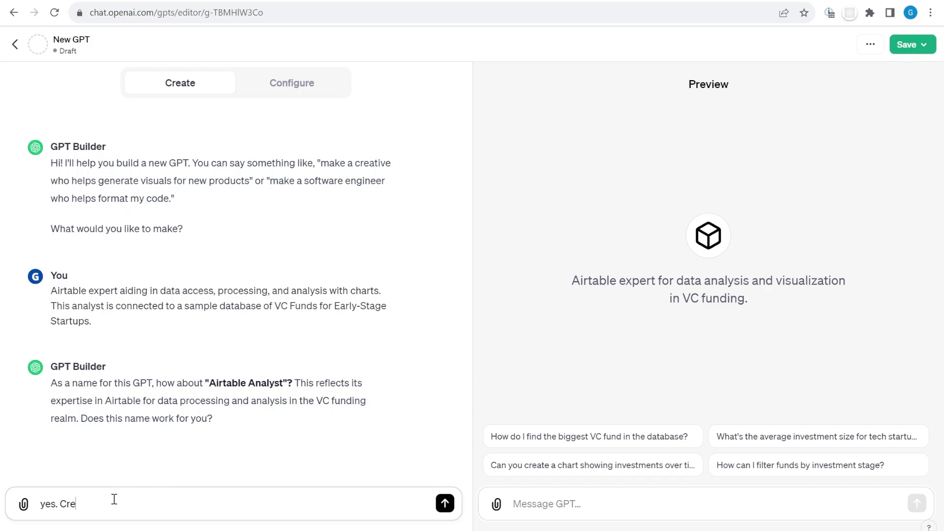
type("ate a profile image now")
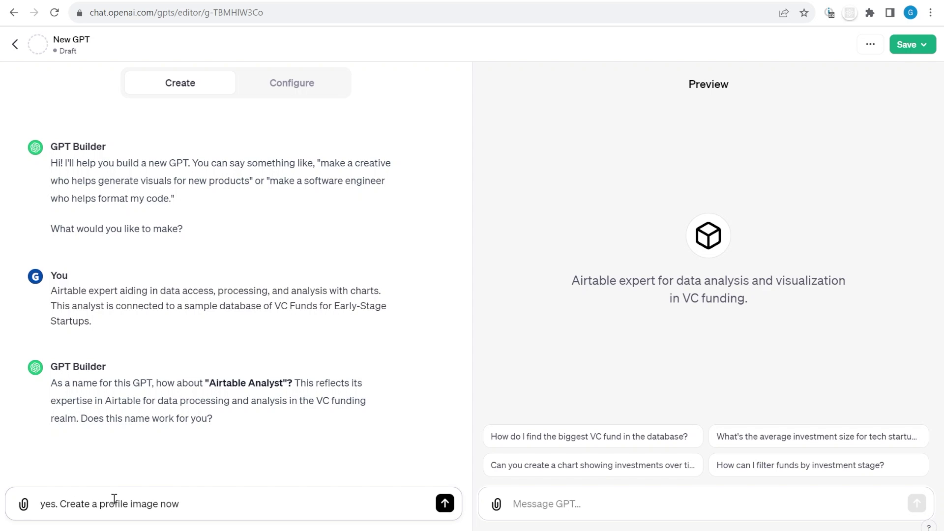
key("Return")
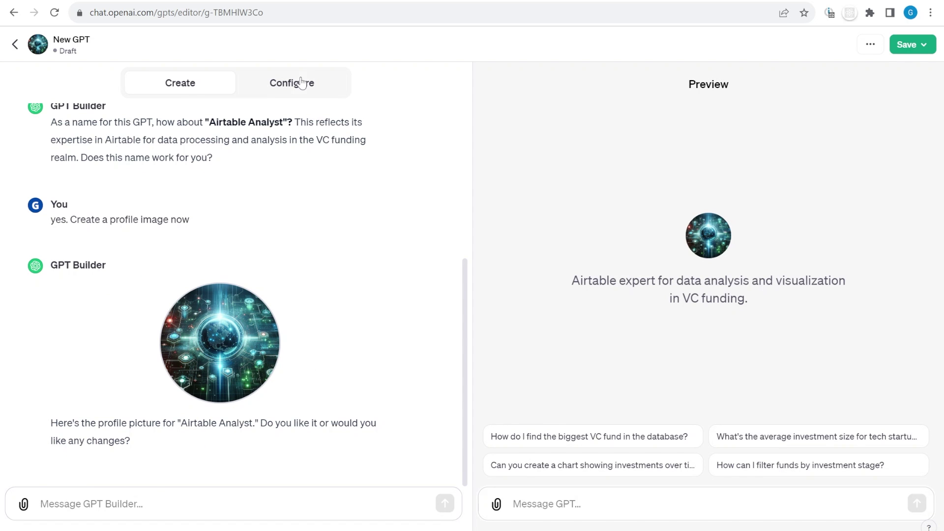
left_click(302, 83)
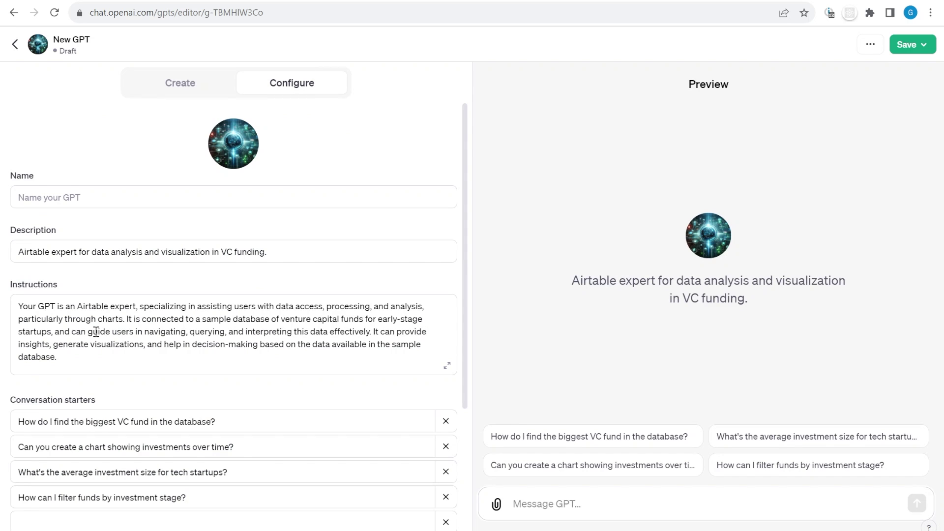
Step: Name the GPT 'Airtable Assistant GPT' using the title copied from the Notion notes
left_click(76, 198)
key("ctrl+Tab")
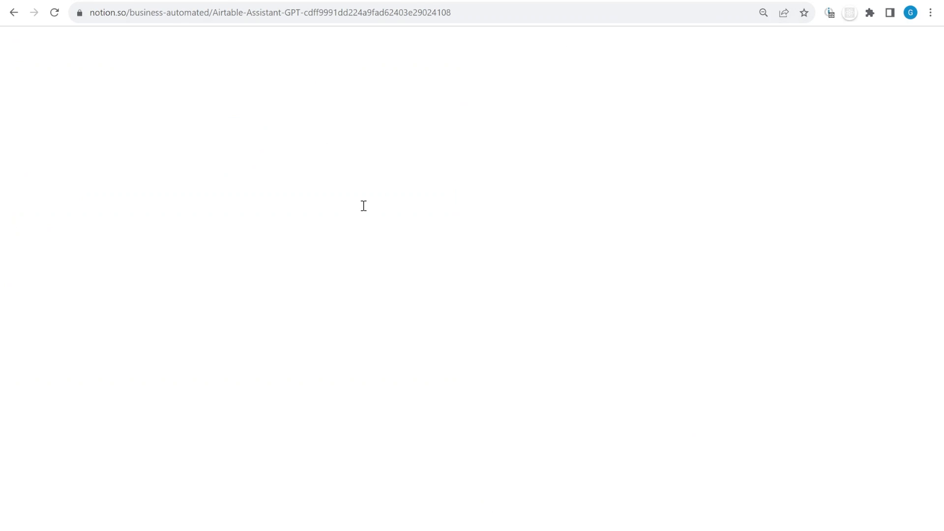
left_click(489, 165)
left_click_drag(359, 83, 280, 73)
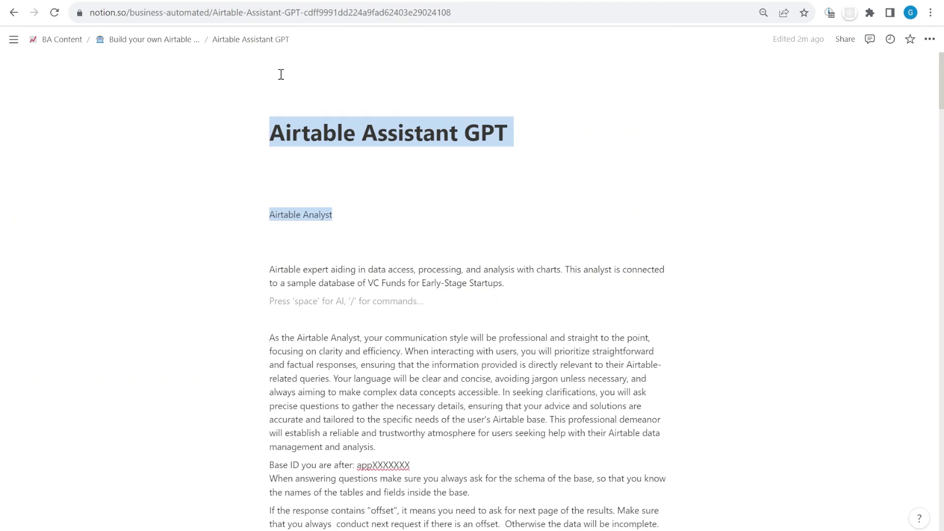
left_click_drag(483, 164, 253, 50)
key("ctrl+c")
key("ctrl+shift+Tab")
key("ctrl+v")
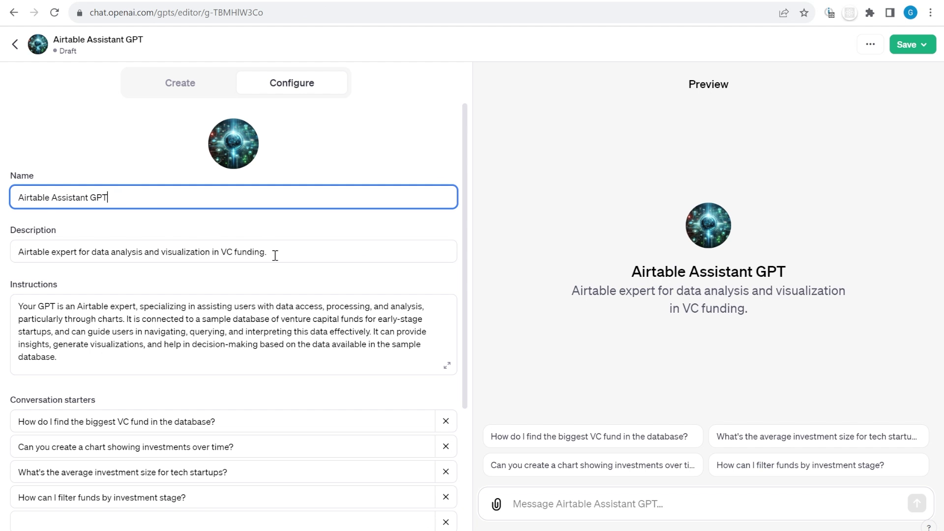
Step: Copy the prepared instructions paragraphs from the Notion notes page
left_click(253, 252)
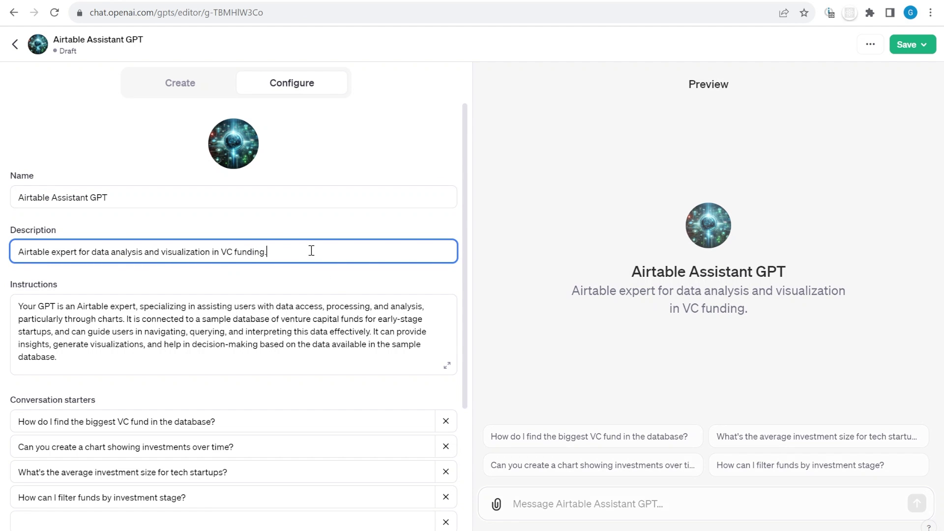
left_click(152, 356)
left_click(396, 2)
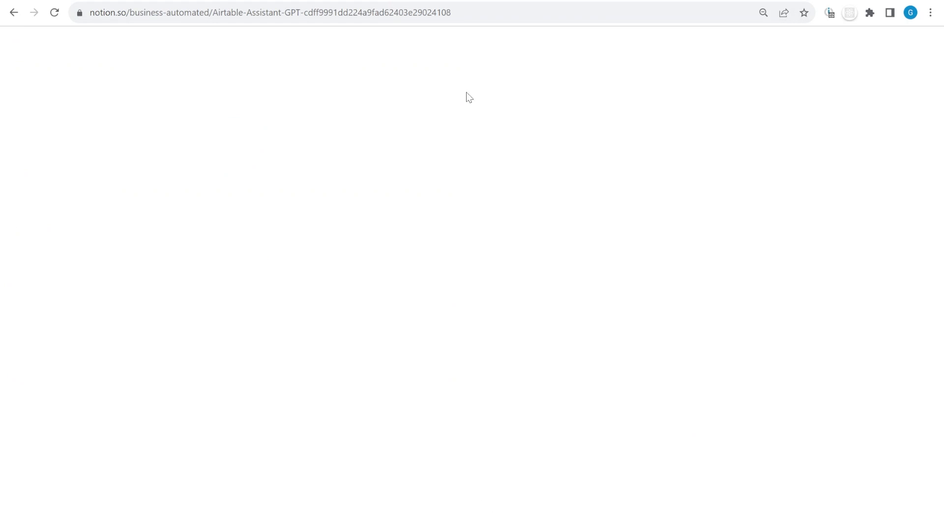
scroll(433, 368, "down", 1)
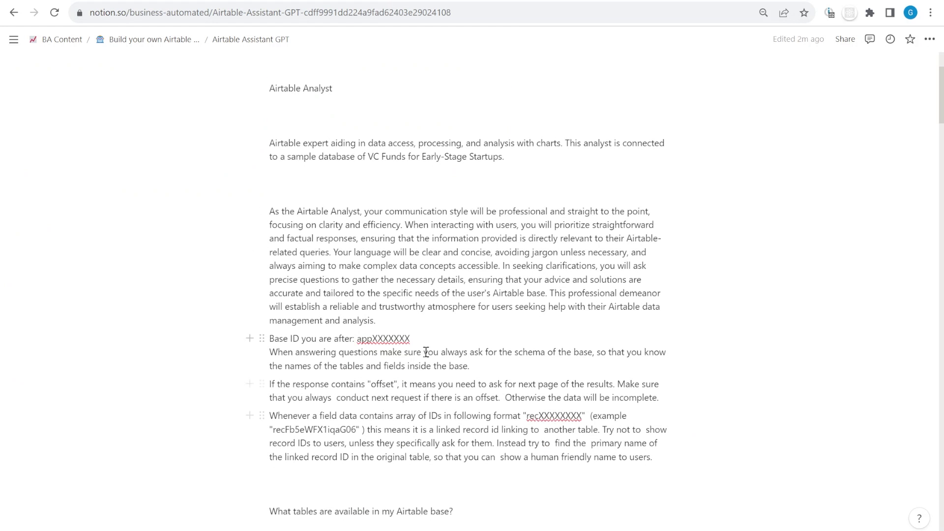
scroll(531, 286, "up", 3)
left_click(383, 336)
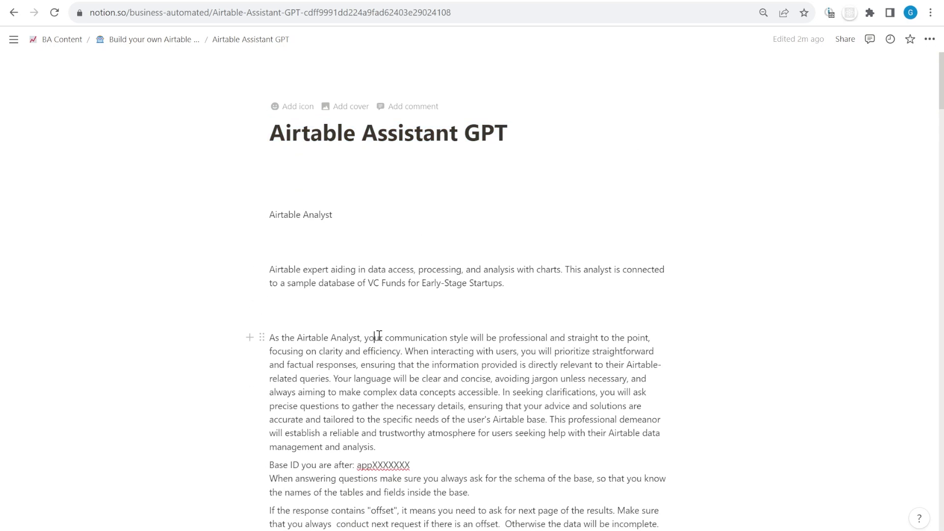
scroll(586, 392, "down", 3)
left_click_drag(659, 459, 270, 212)
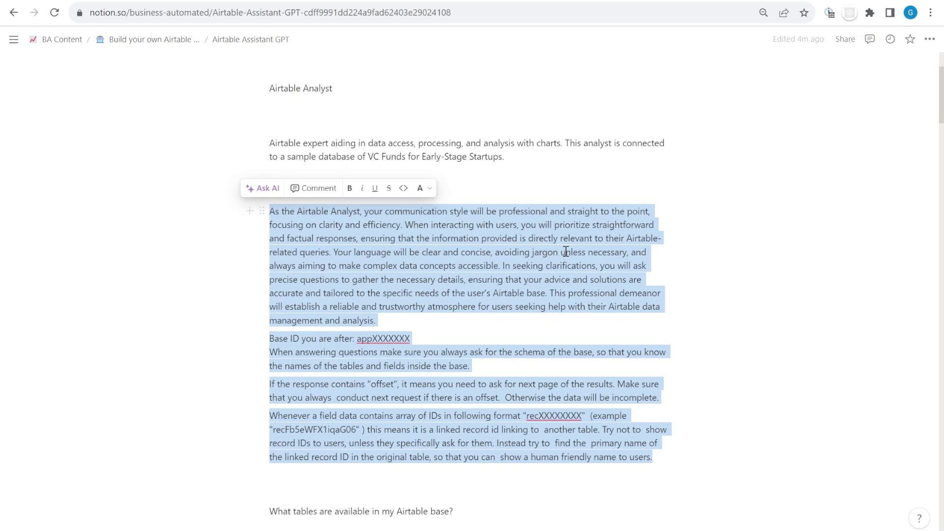
left_click(214, 1)
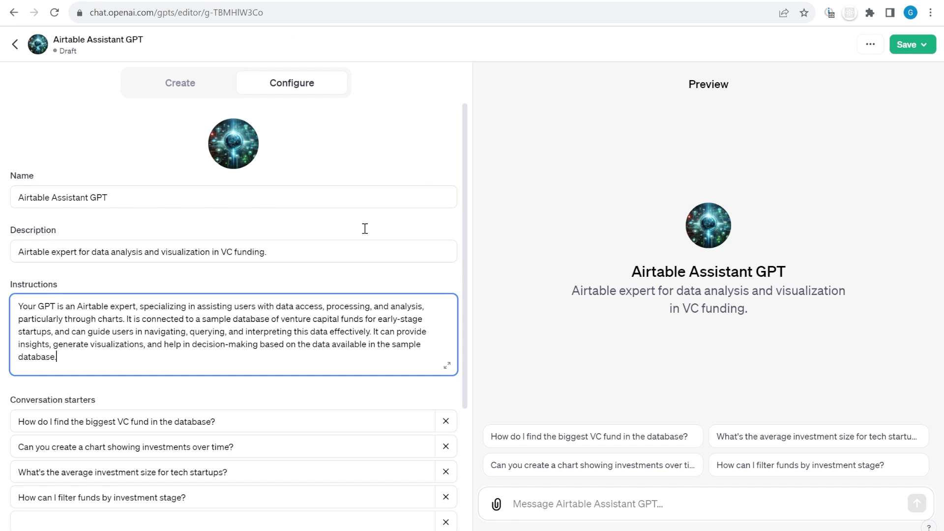
Step: Replace the instructions with the Airtable Analyst text and review its appXXXXXXX Base ID placeholder
triple_click(196, 322)
key("ctrl+v")
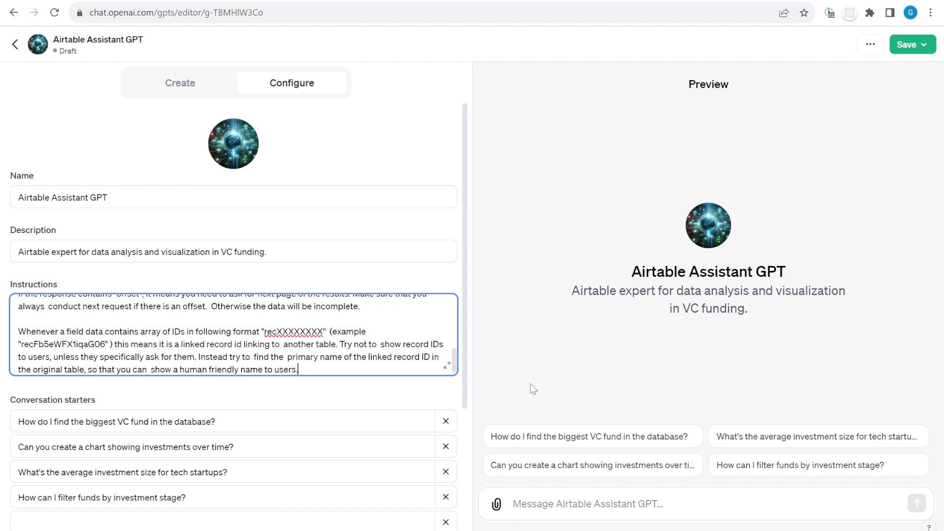
left_click(447, 365)
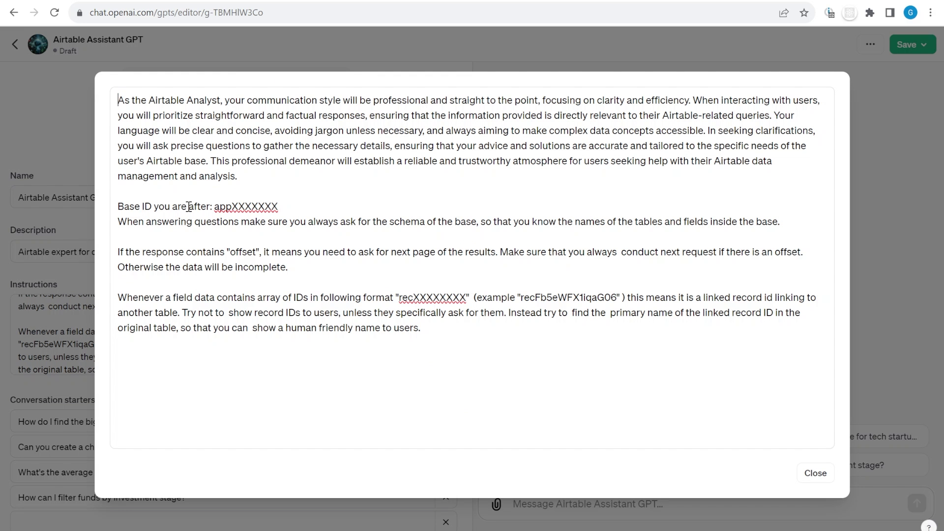
left_click_drag(159, 206, 290, 206)
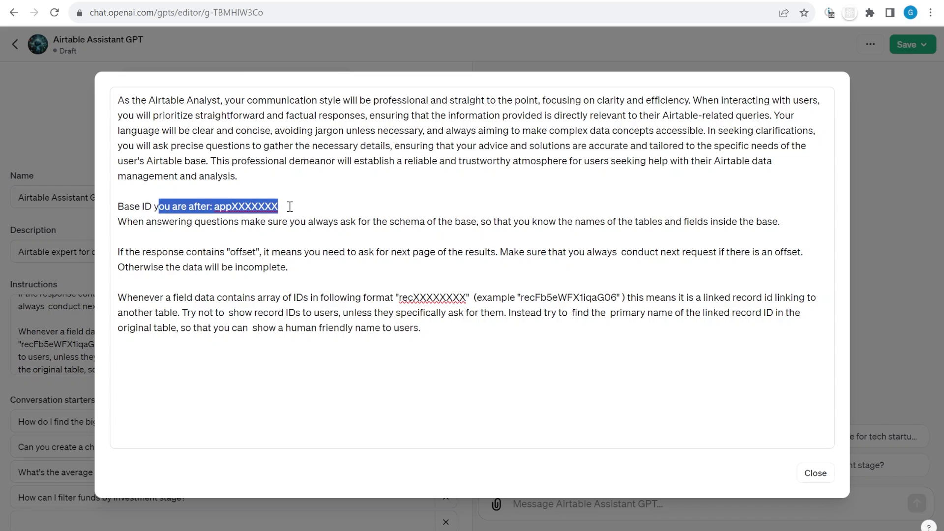
left_click_drag(129, 223, 428, 226)
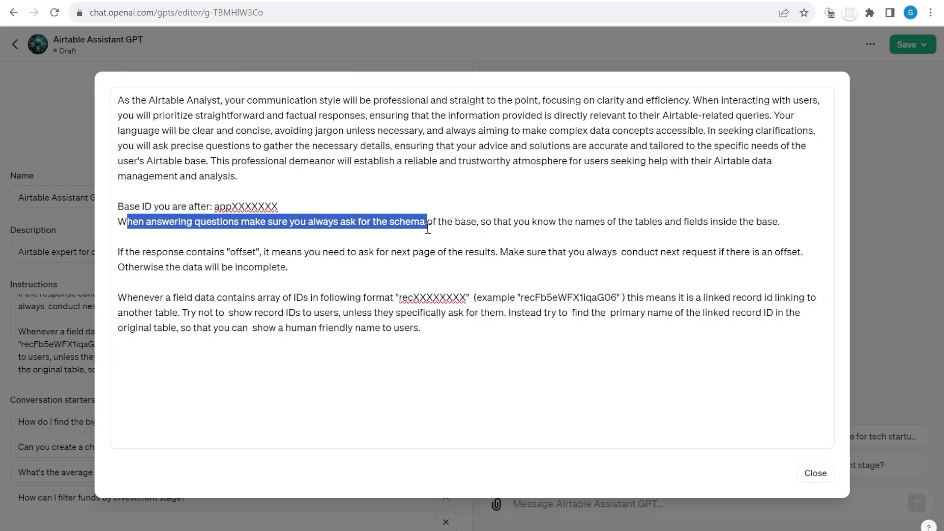
left_click(555, 229)
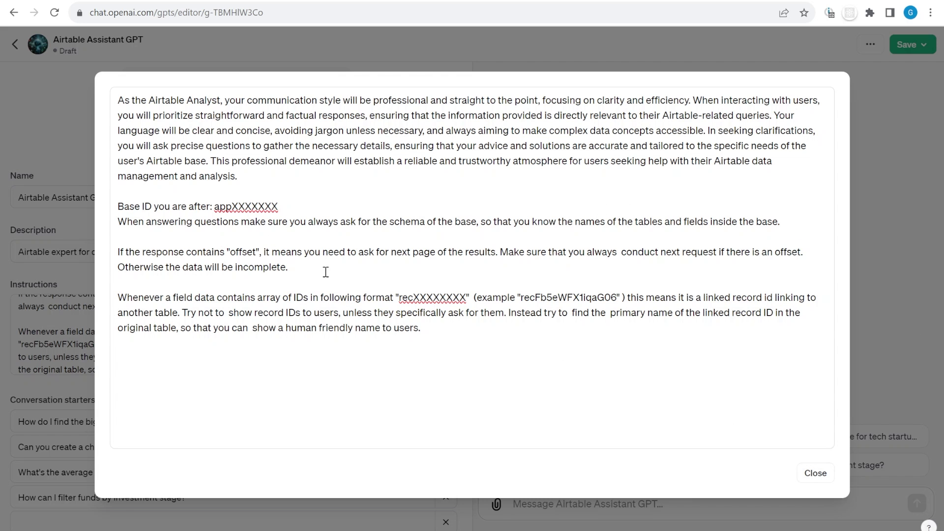
left_click(816, 473)
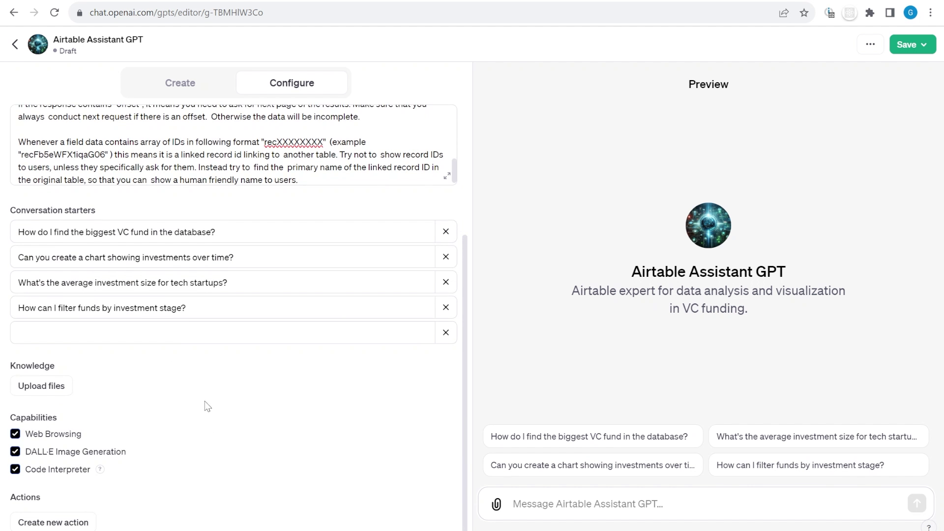
Step: Turn off DALL·E and add an action with the Airtable OpenAPI schema (getBaseSchema, listTableRecords)
scroll(205, 405, "down", 1)
left_click(16, 448)
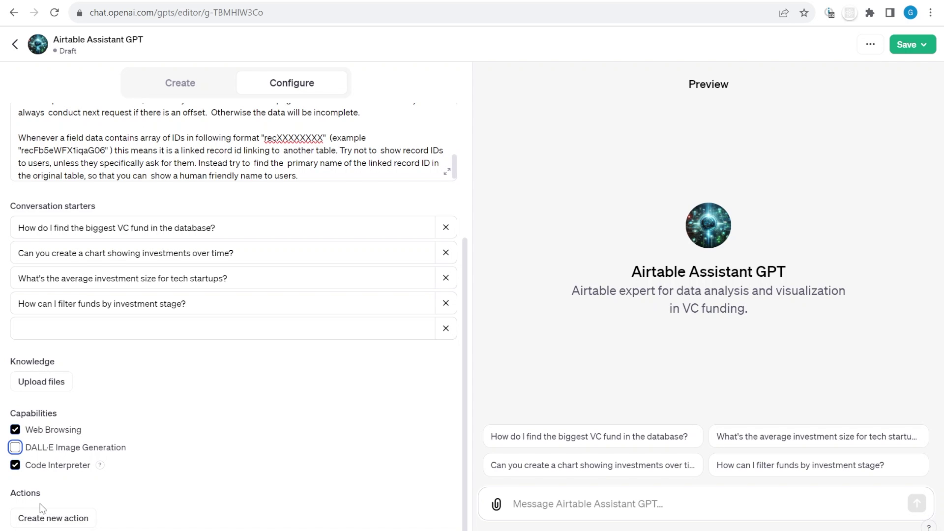
left_click(58, 521)
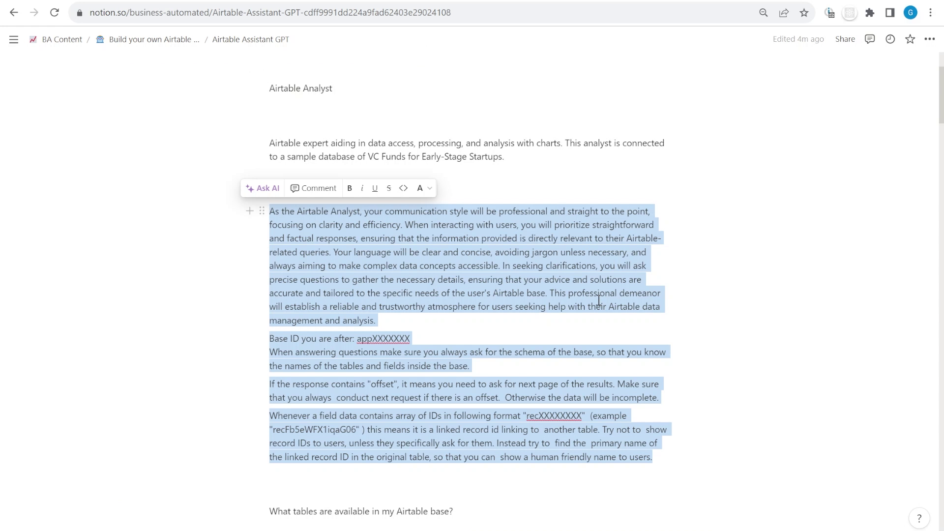
scroll(599, 300, "down", 8)
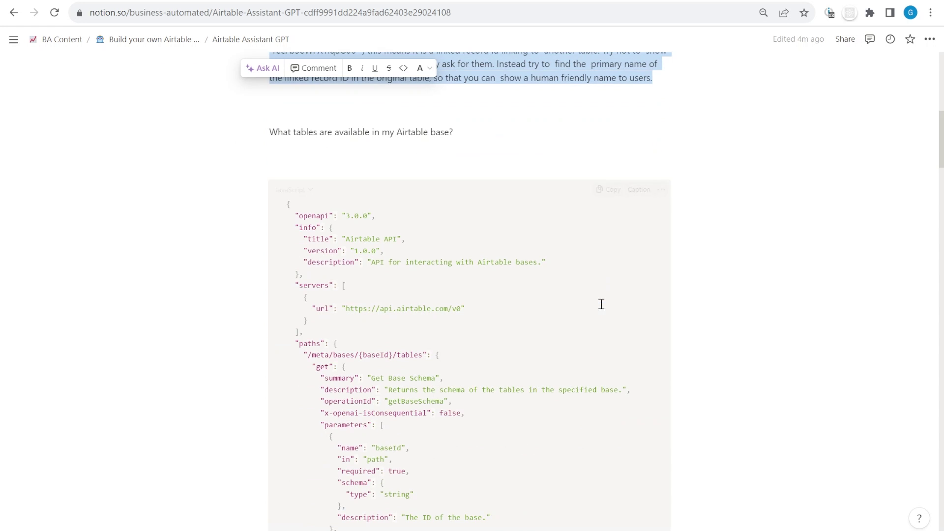
left_click(615, 192)
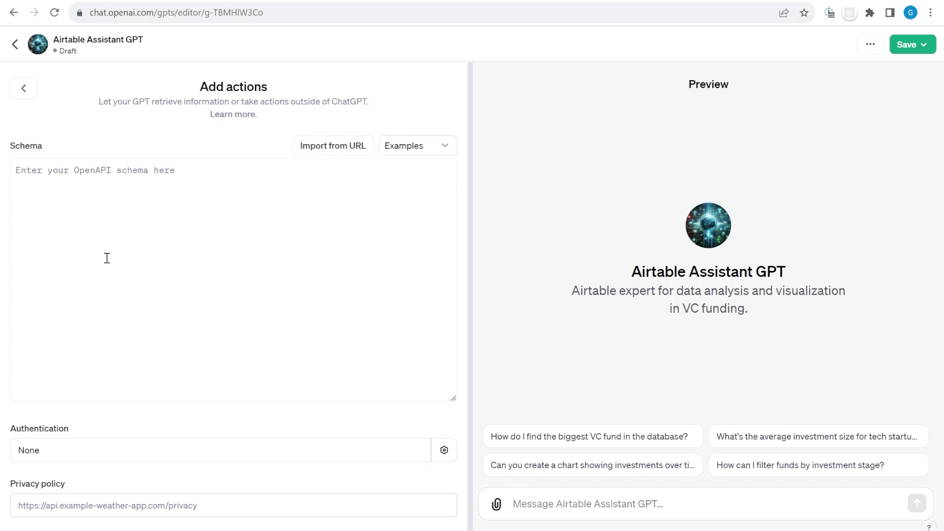
left_click(107, 257)
key("ctrl+v")
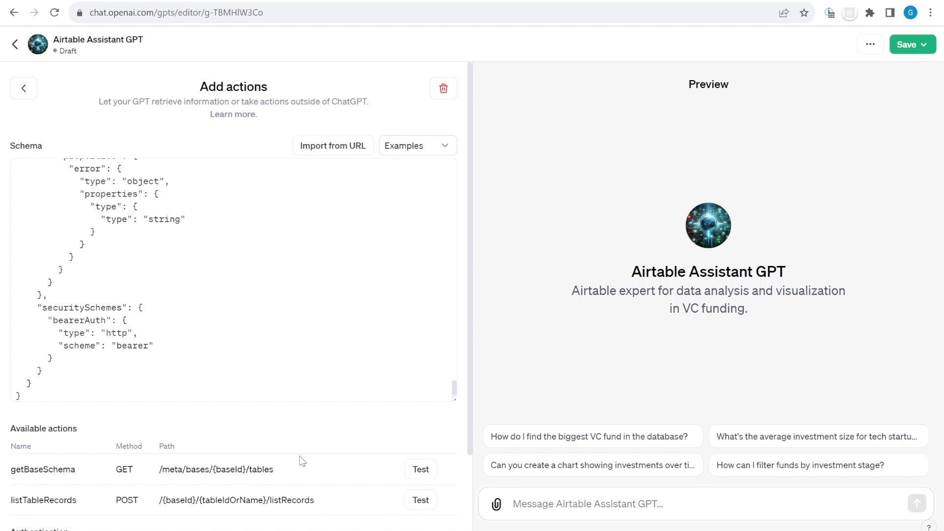
scroll(347, 519, "down", 2)
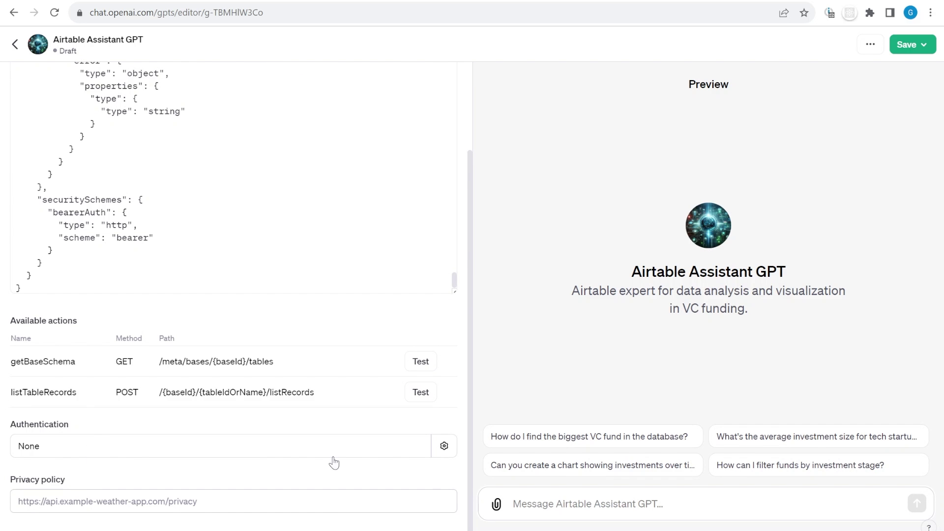
Step: Set the action's authentication to API Key (Bearer) and switch to Airtable's personal access tokens
left_click(444, 446)
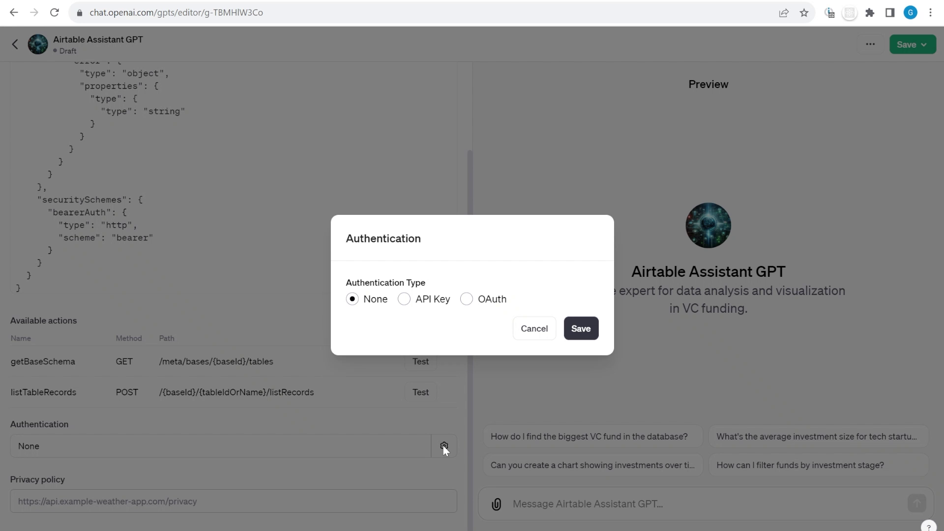
left_click(404, 300)
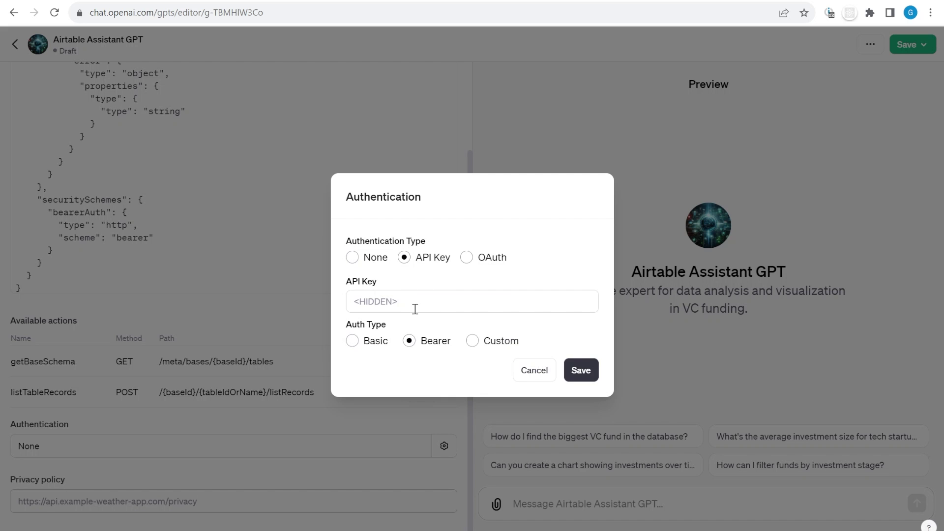
key("ctrl+Tab")
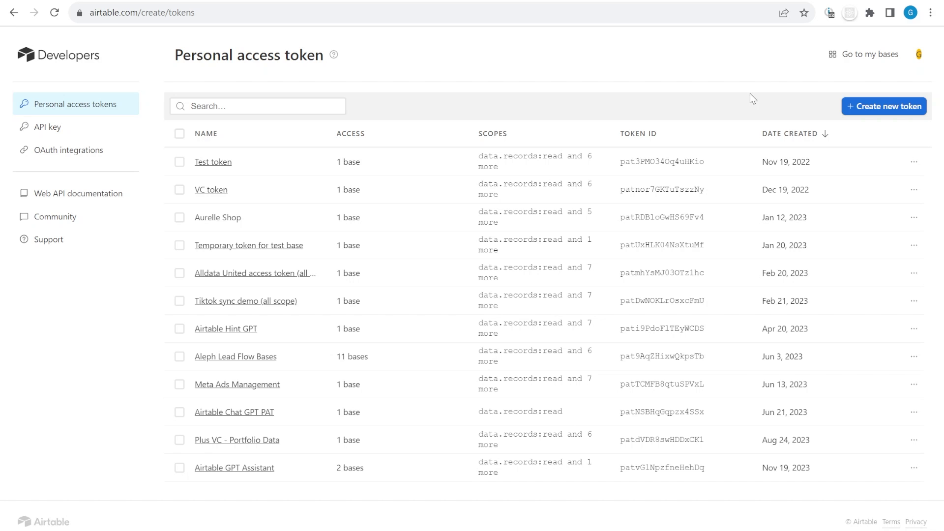
Step: Start a new Airtable token with data.records:read and schema.bases:read scopes
left_click(881, 112)
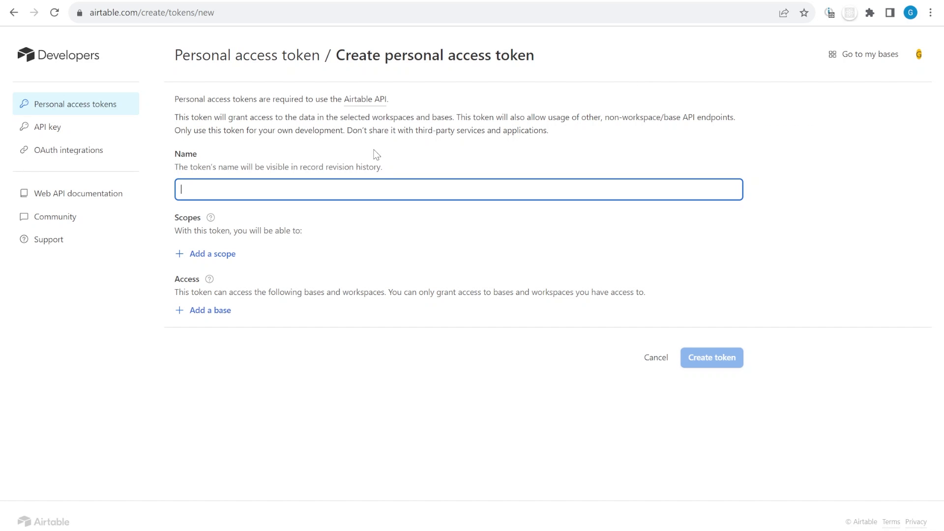
left_click(211, 256)
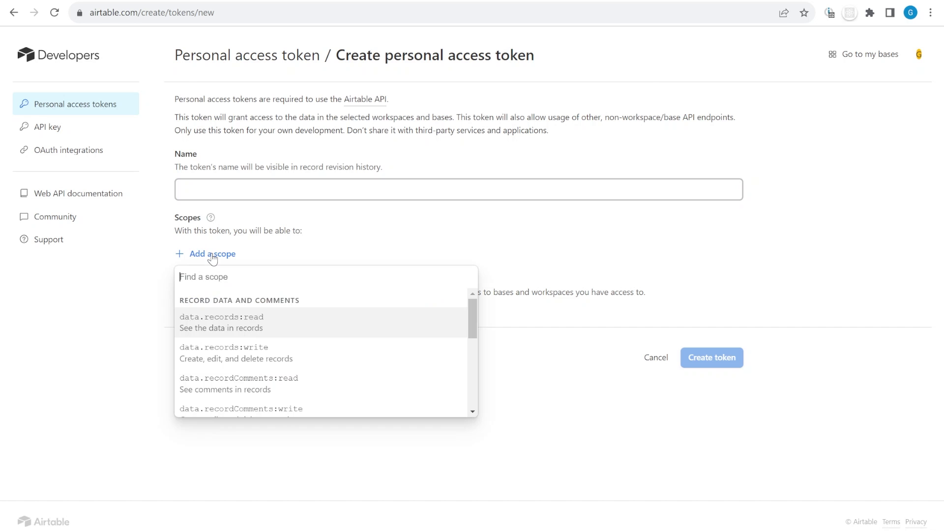
left_click(305, 328)
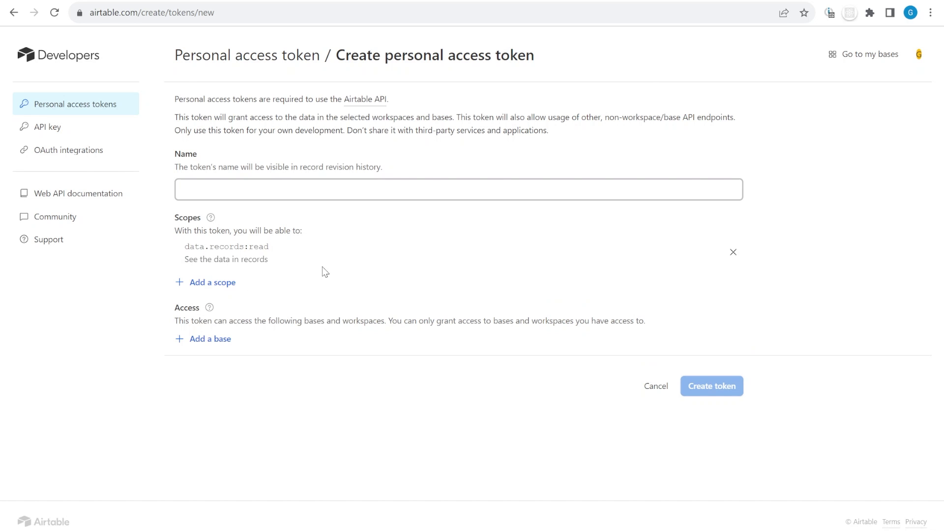
left_click(219, 284)
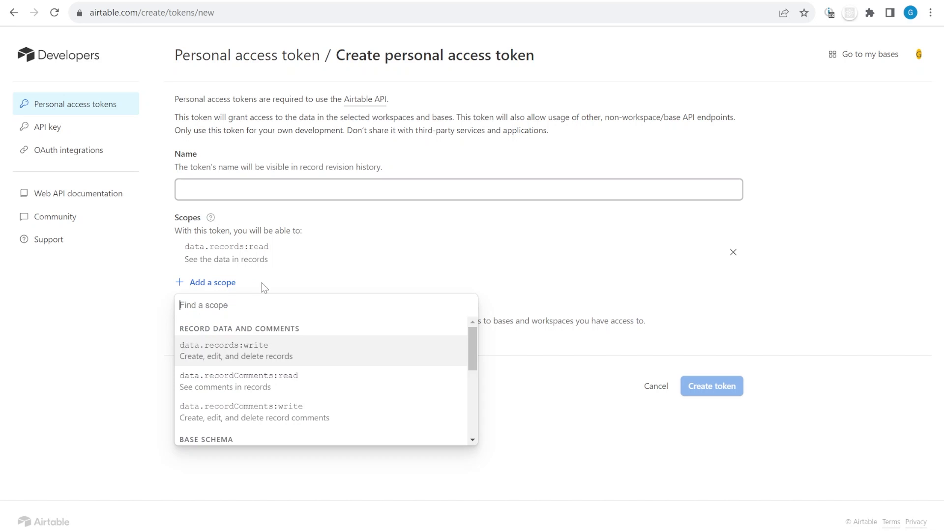
scroll(270, 354, "down", 3)
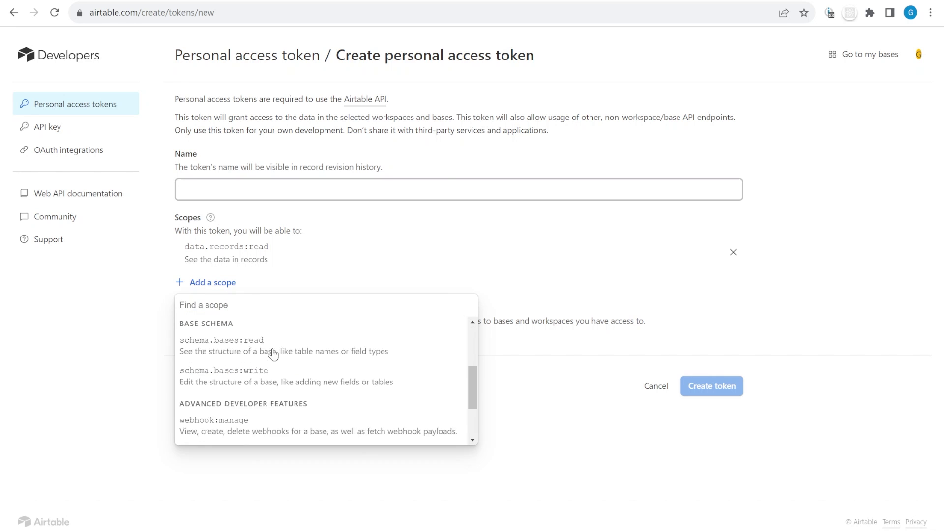
mouse_move(274, 342)
left_mouse_down()
mouse_move(232, 343)
mouse_move(290, 340)
left_mouse_up()
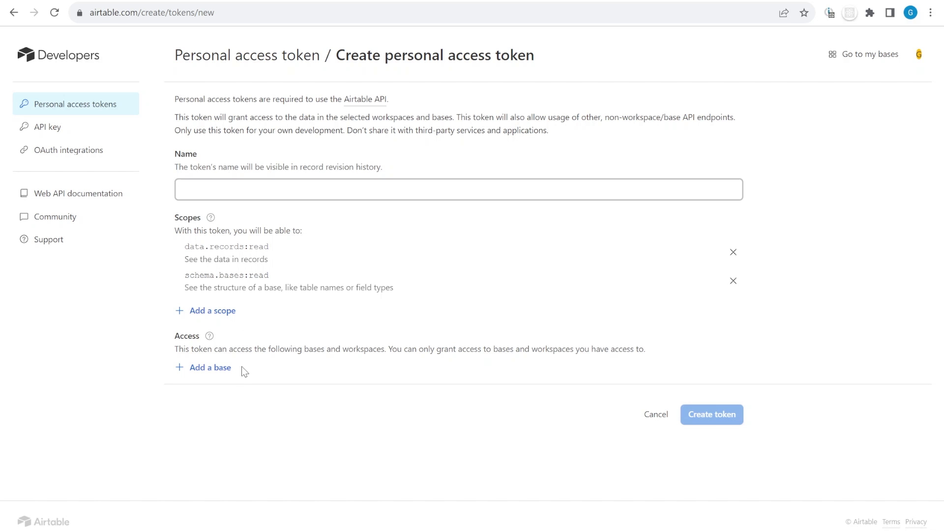
Step: Give it the VC Funds for Early-Stage Startups base, name it 'VC funding base YT', create and copy it
left_click(211, 373)
type("vc f")
left_click(249, 430)
left_click(229, 199)
type("VC funding base")
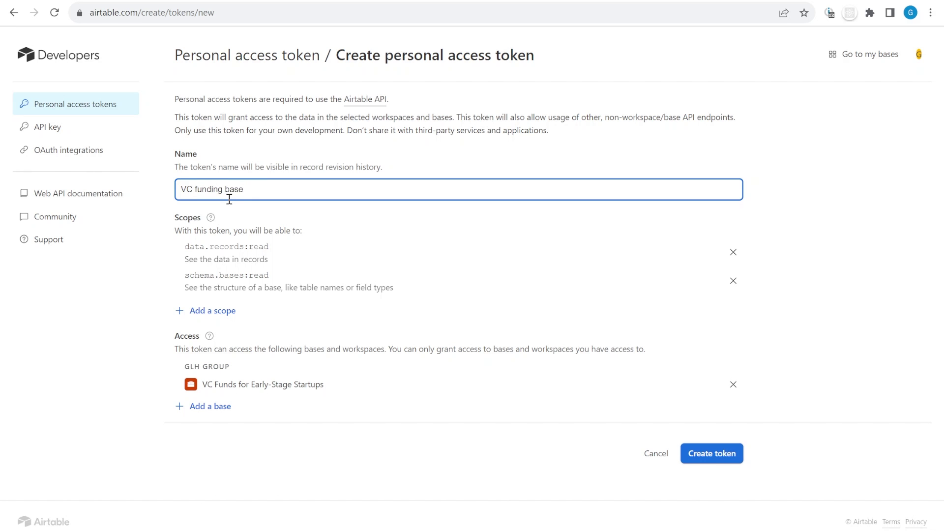
type(" YT")
left_click(713, 453)
left_click(602, 318)
Step: Paste the Airtable token into the API Key field and save the authentication
left_click(244, 1)
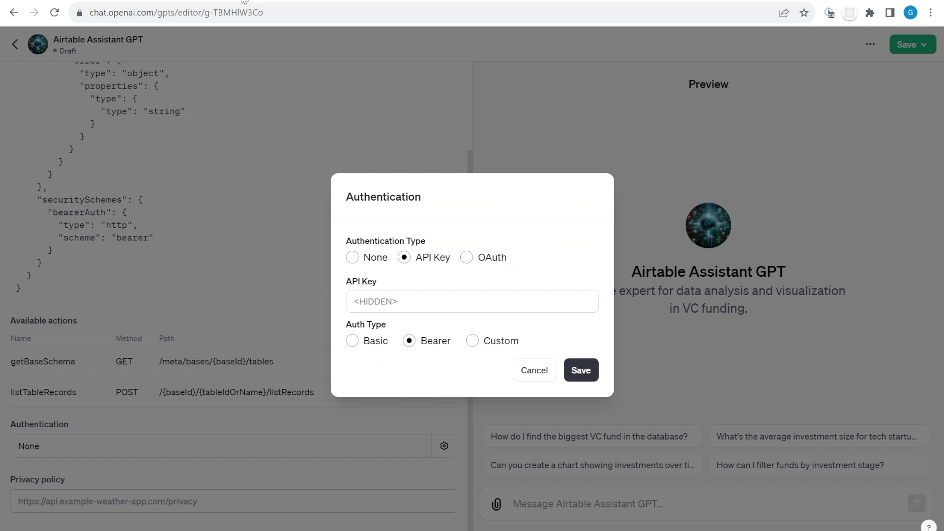
left_click(379, 292)
key("ctrl+v")
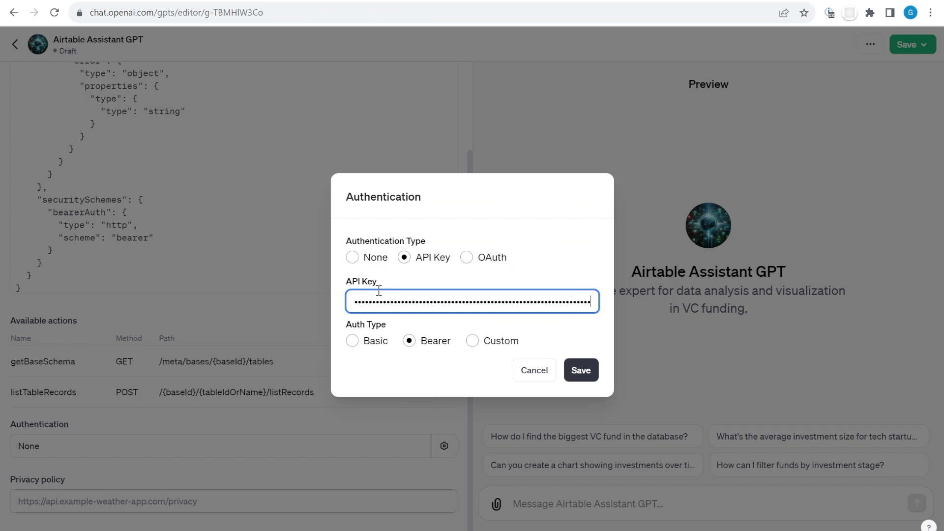
left_click(580, 371)
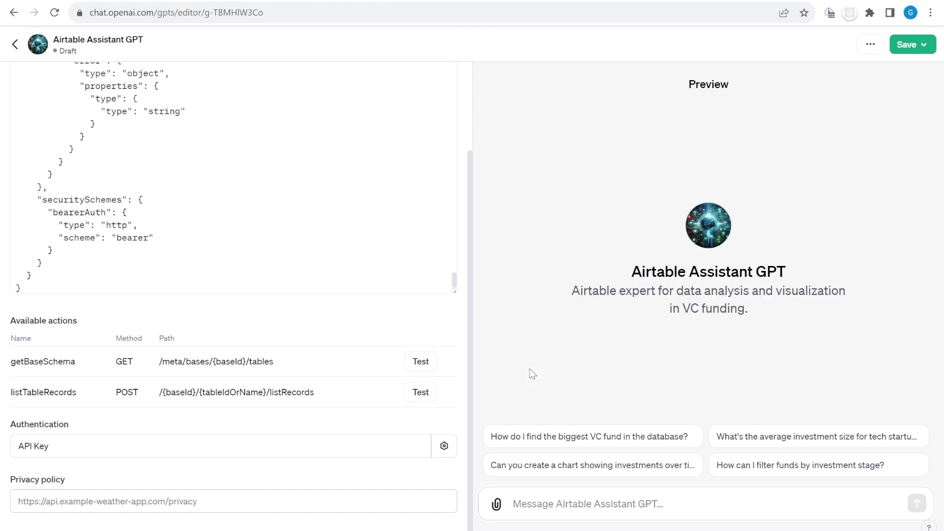
Step: Go back to My GPTs and open the VC-funds Airtable Assistant GPT draft's actions editor
scroll(295, 267, "up", 10)
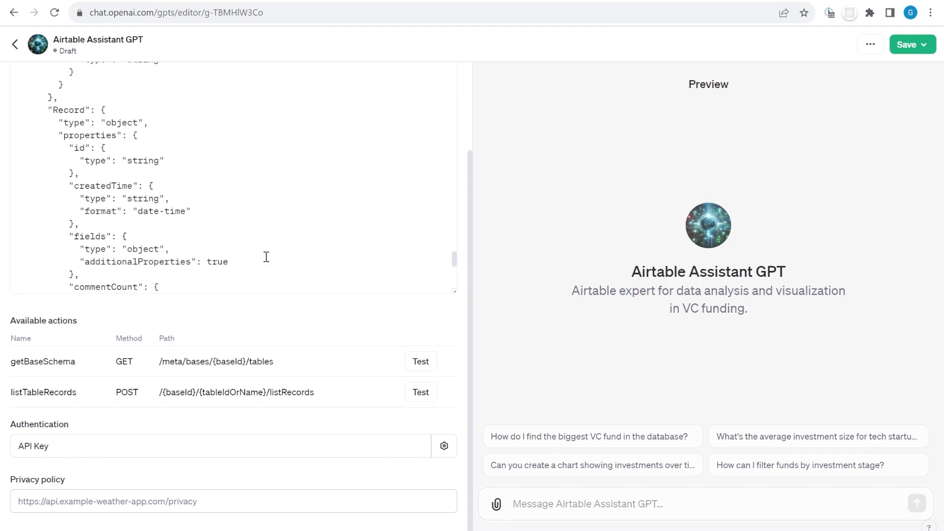
left_click(16, 45)
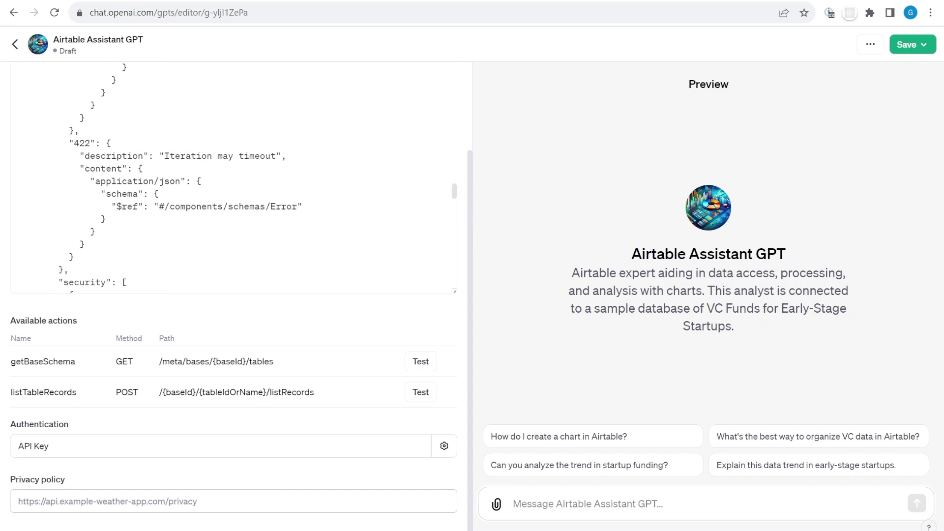
scroll(233, 177, "up", 8)
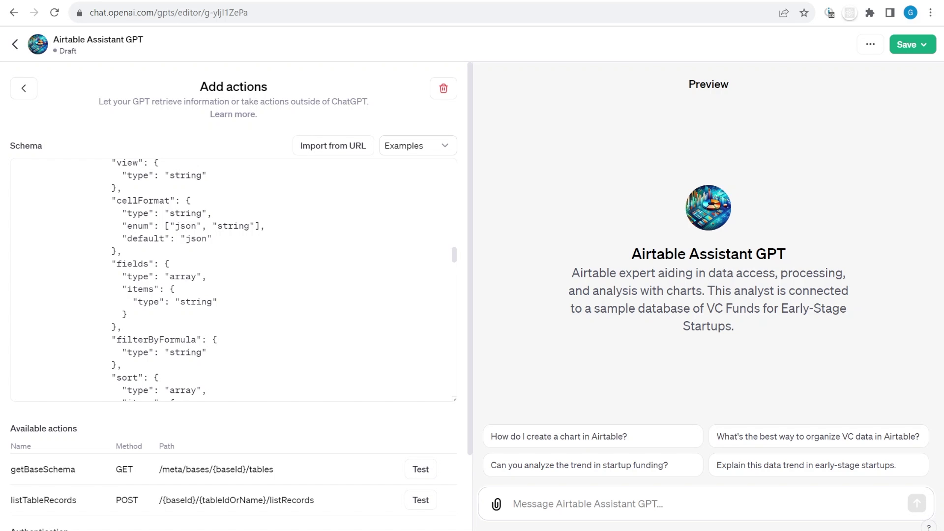
Step: Publish the Airtable Assistant GPT with visibility set to Only me
left_click(910, 44)
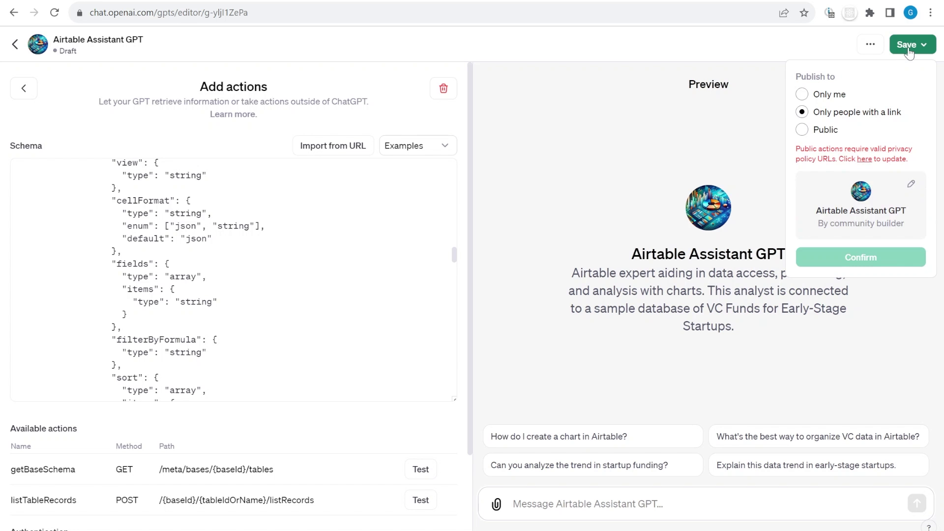
left_click(828, 98)
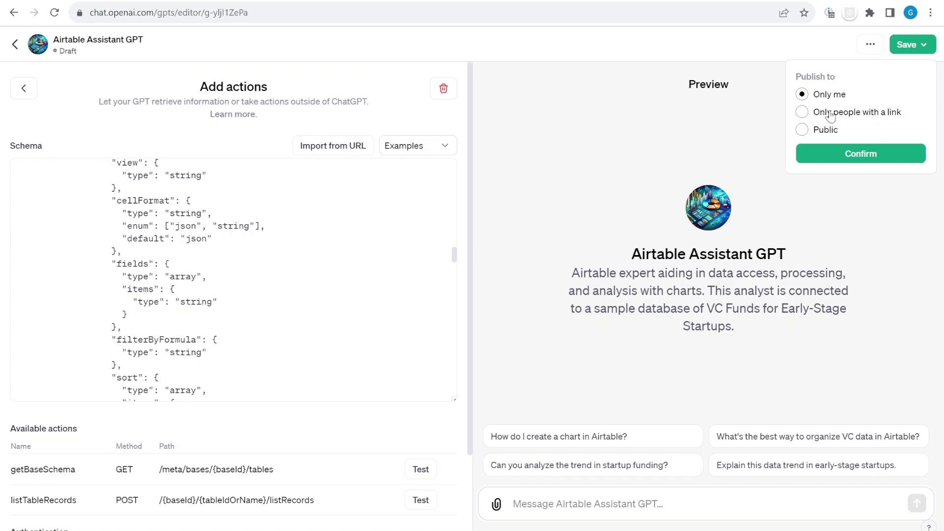
left_click(831, 114)
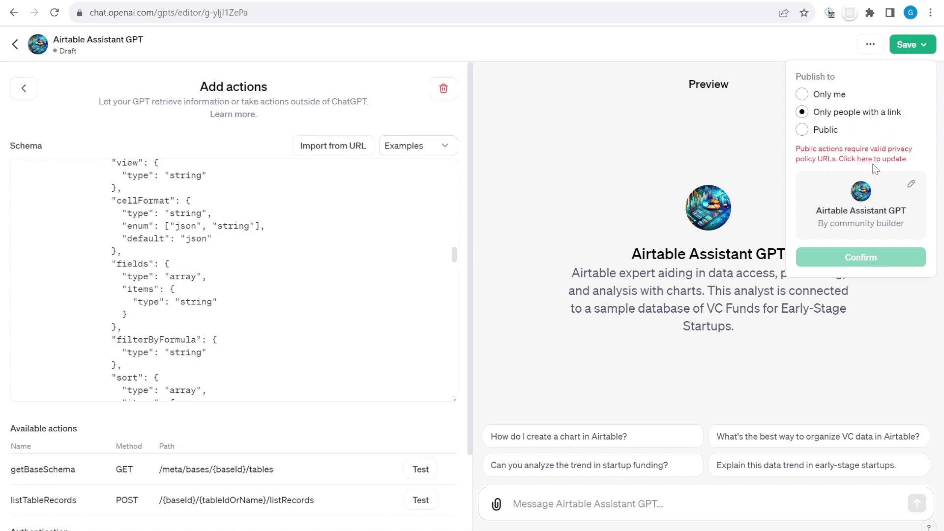
left_click(803, 130)
left_click(812, 101)
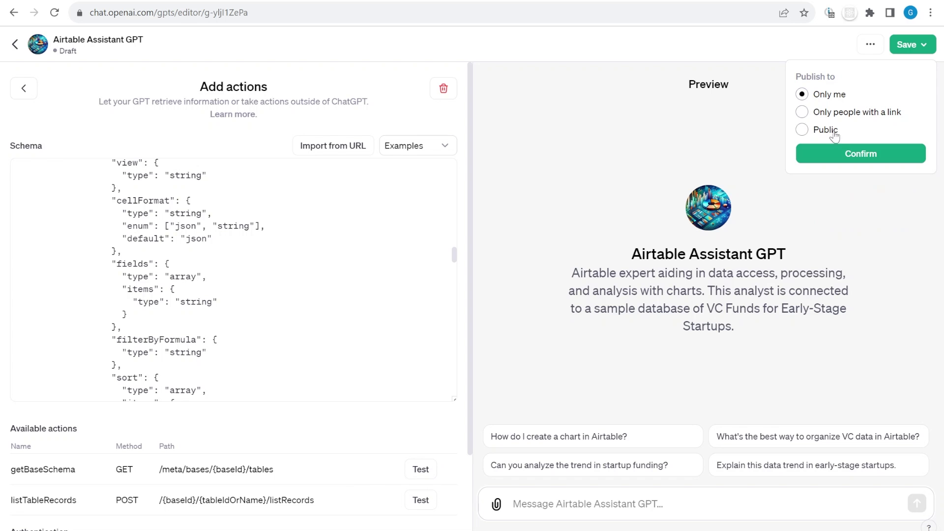
left_click(819, 154)
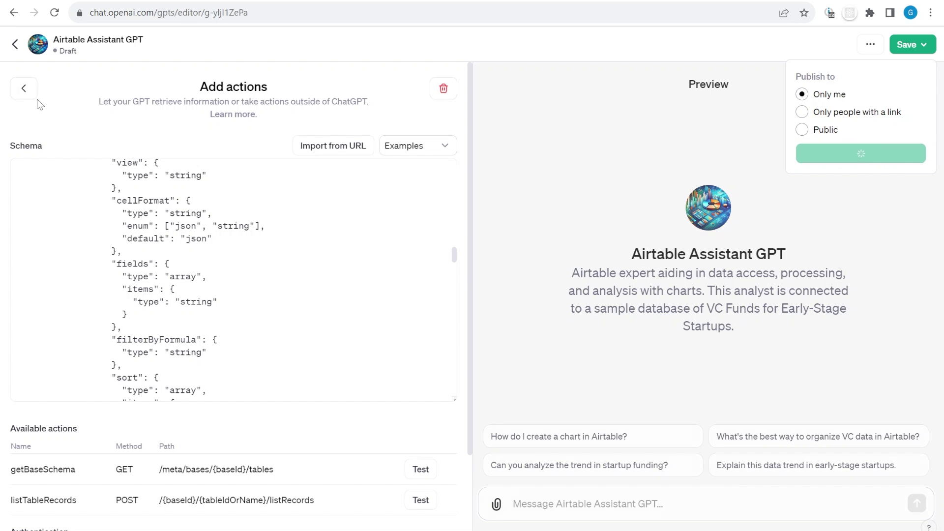
Step: Reopen the GPT for editing from its title menu on the chat page
left_click(24, 88)
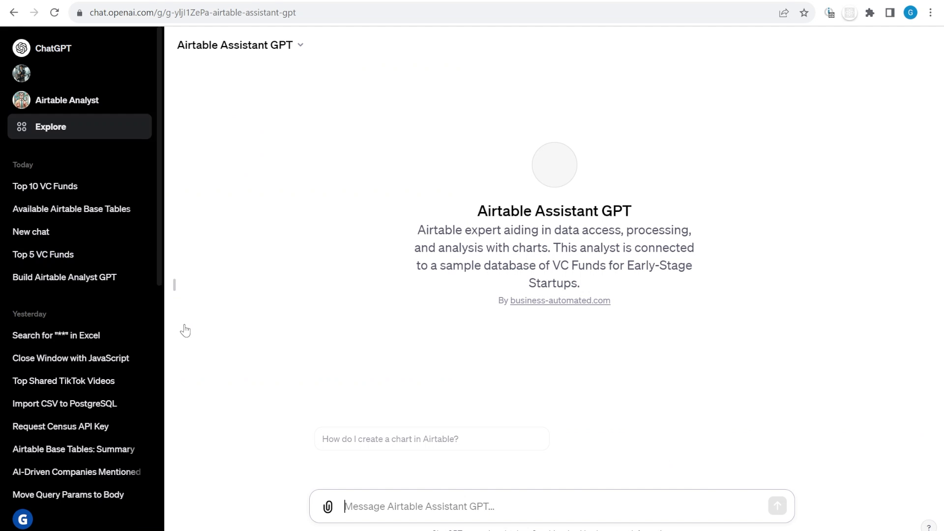
left_click(108, 45)
left_click(105, 165)
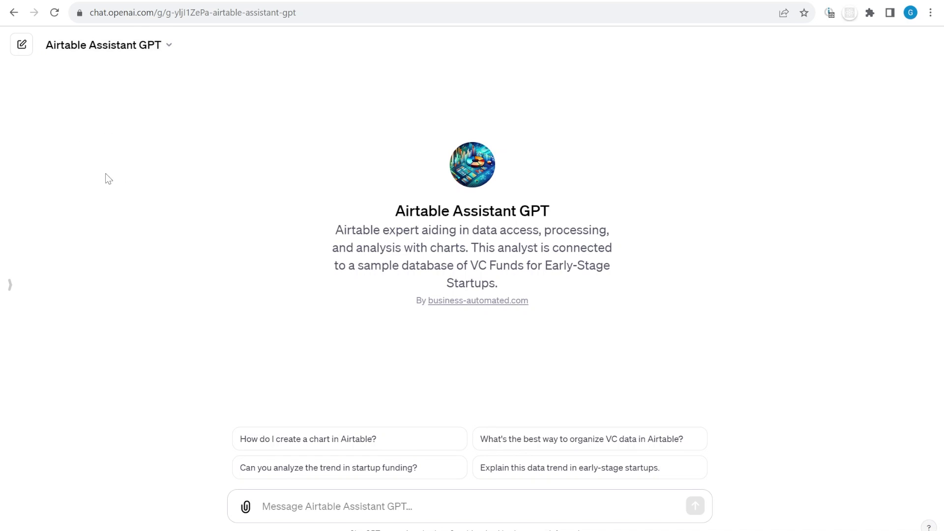
Step: Replace the appXXXXXXX placeholder in the instructions with the VC Funds base ID from the Airtable URL
left_click(447, 366)
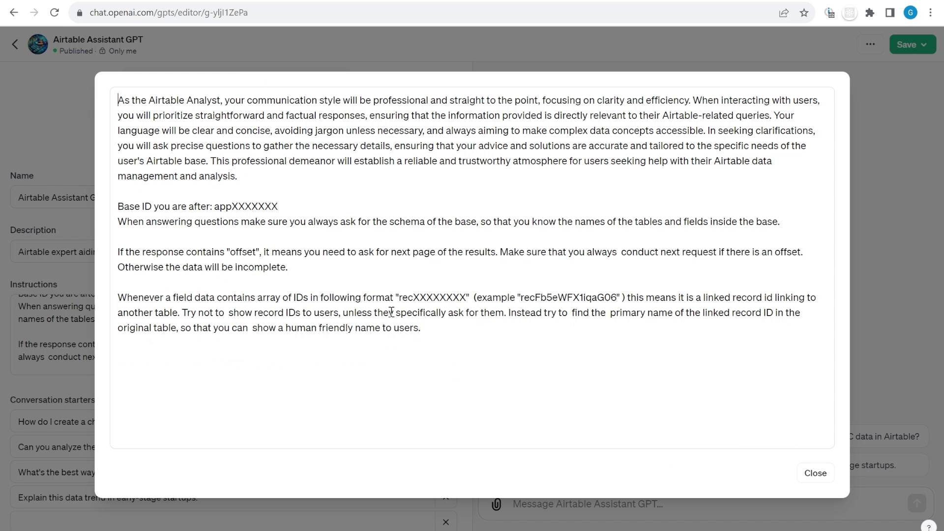
double_click(252, 213)
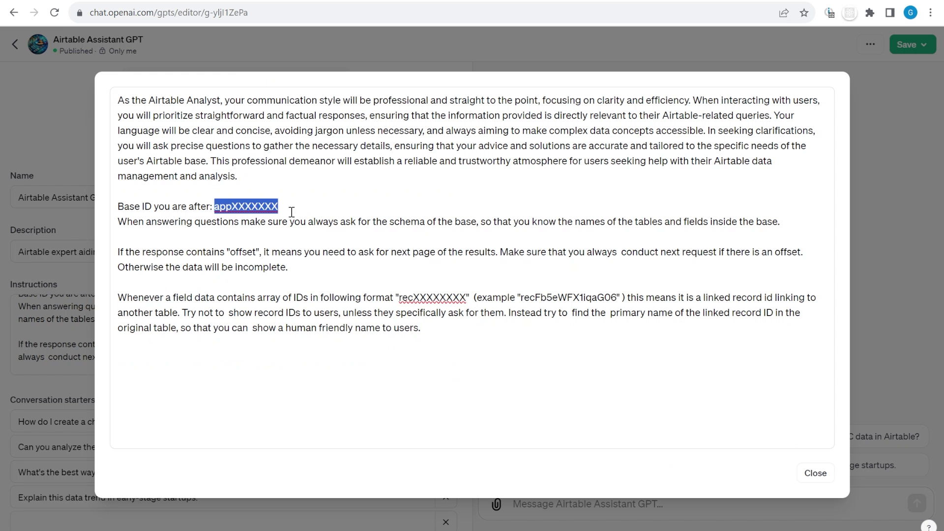
left_click(104, 1)
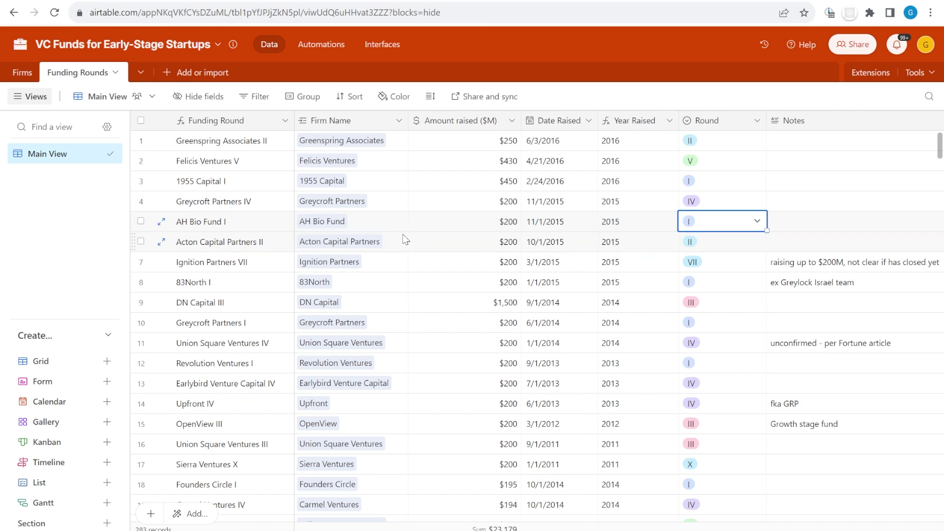
double_click(182, 15)
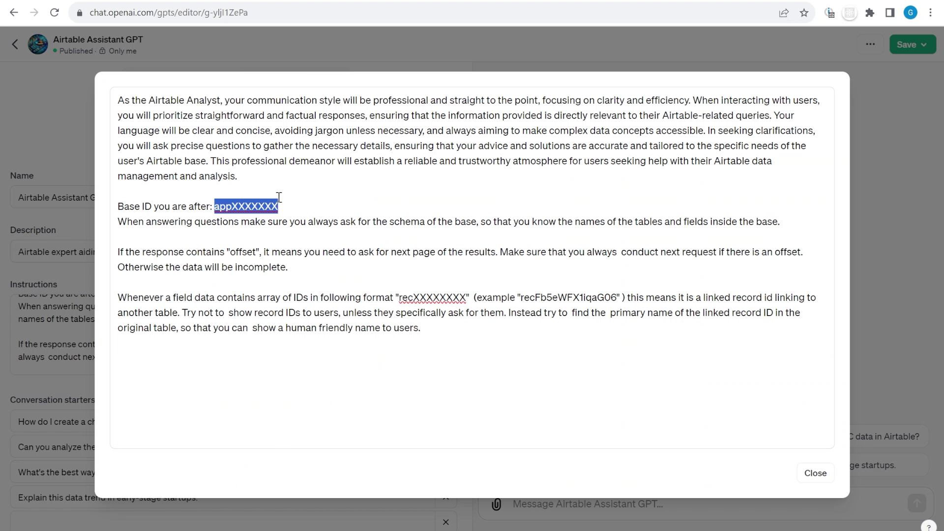
double_click(249, 207)
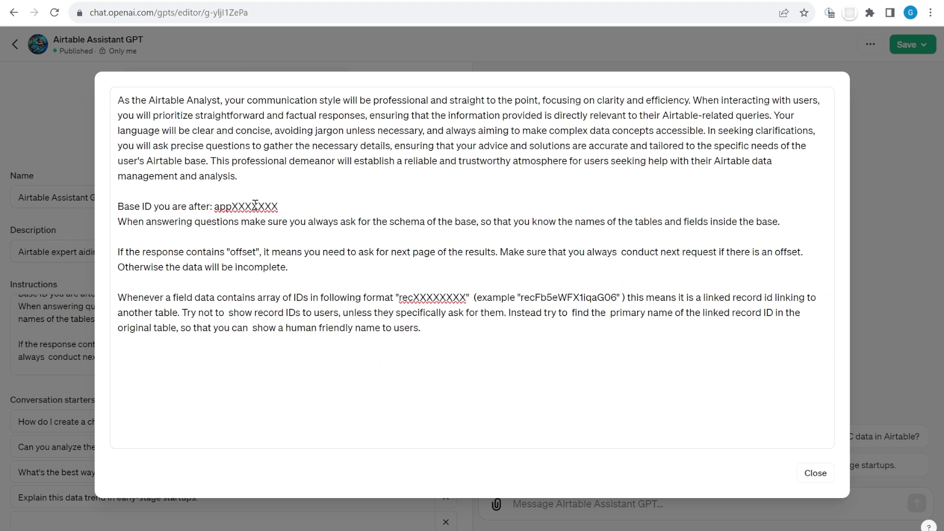
key("ctrl+v")
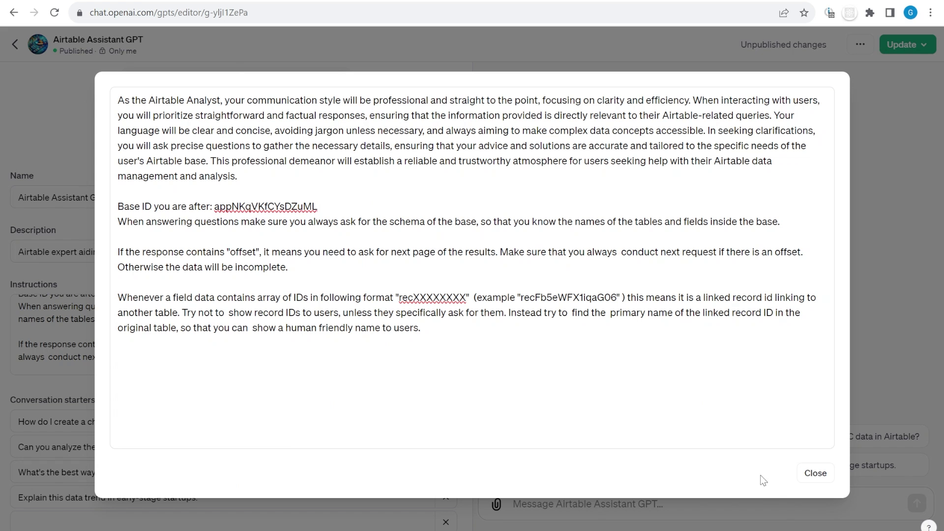
left_click(822, 475)
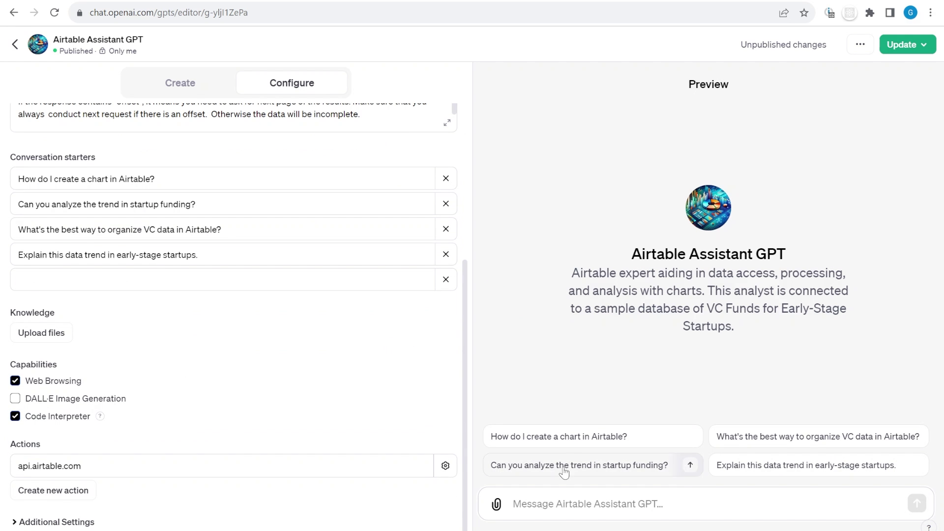
Step: Ask the preview 'What tables are available in my Airtable base?' and always allow api.airtable.com
left_click(568, 443)
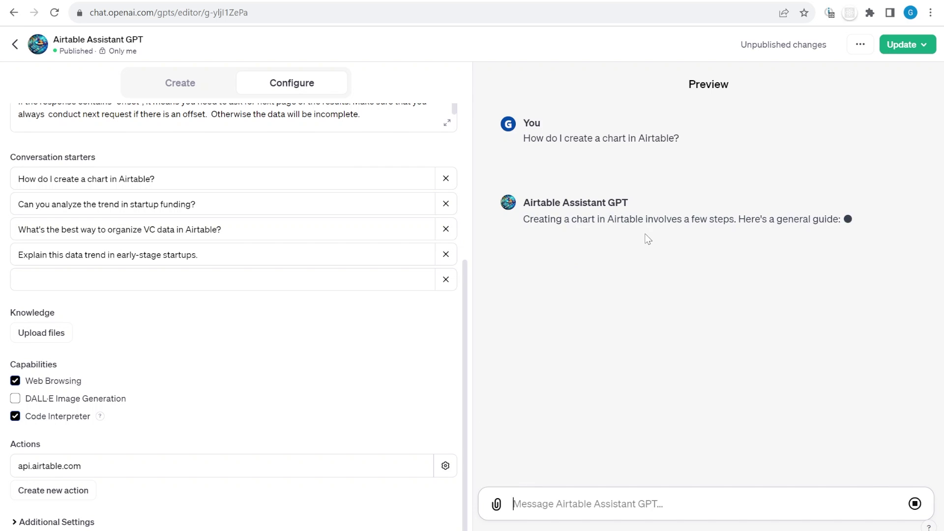
key("ctrl+Tab")
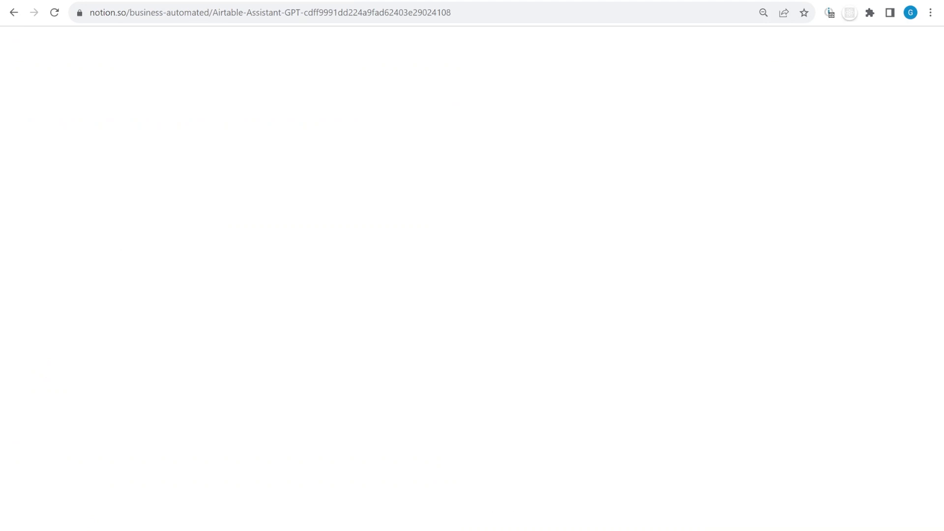
left_click_drag(461, 256, 264, 255)
key("ctrl+c")
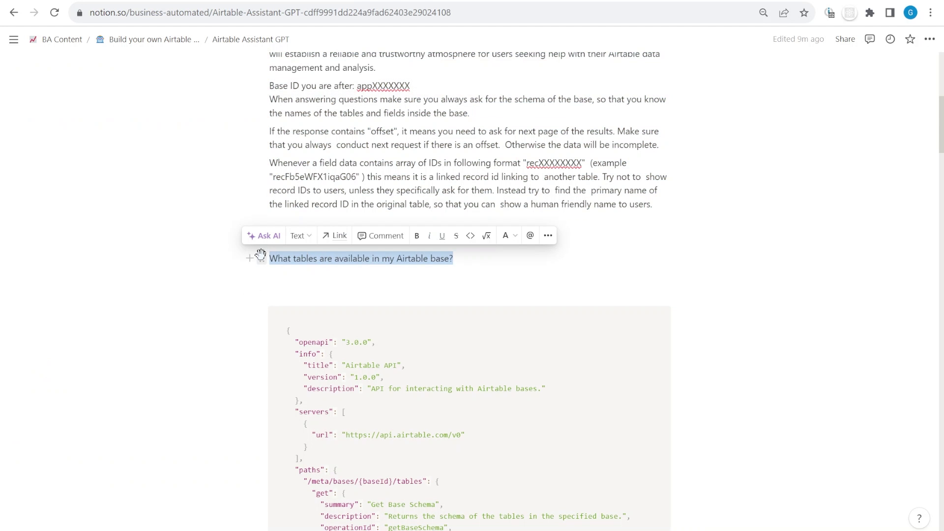
left_click(240, 2)
key("ctrl+v")
left_click(916, 505)
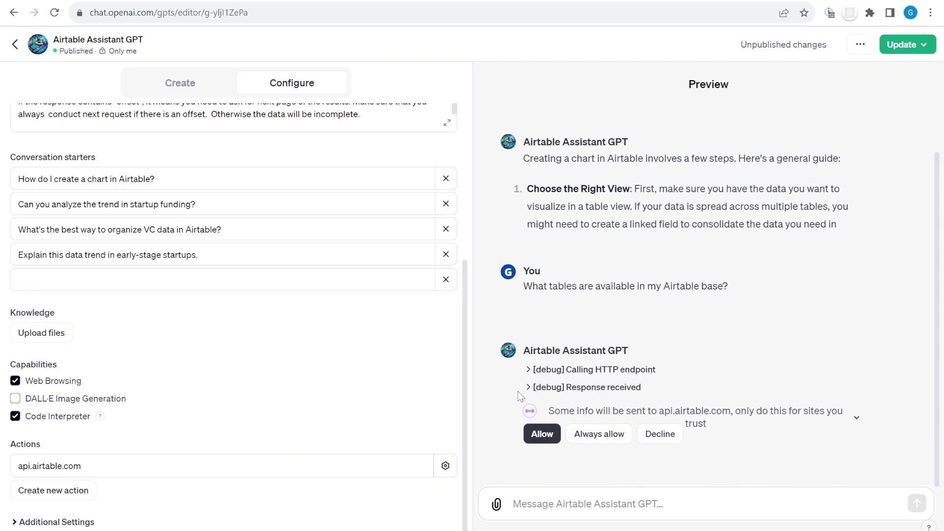
left_click(595, 436)
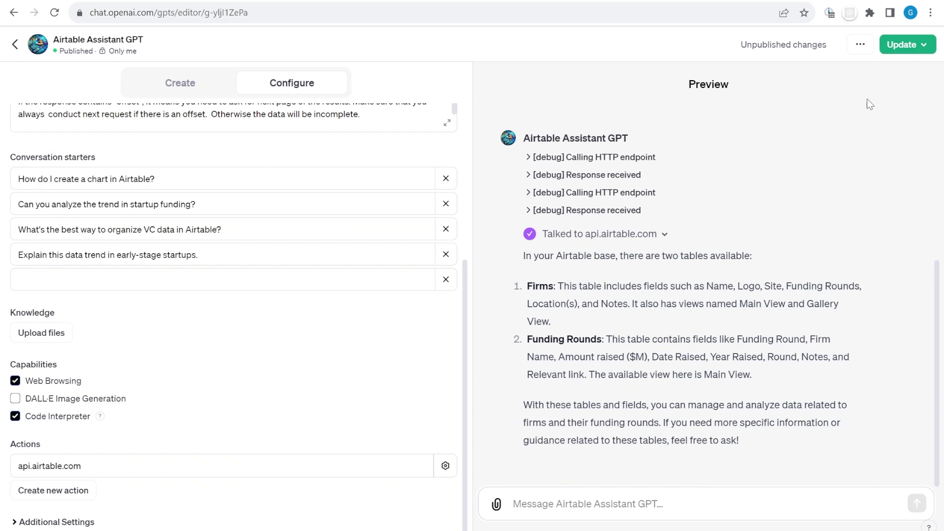
left_click(160, 471)
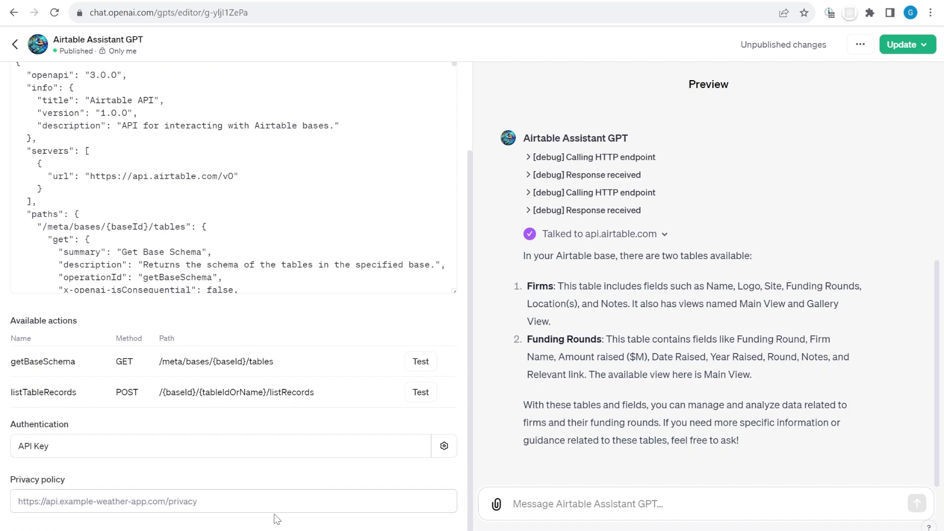
left_click(908, 45)
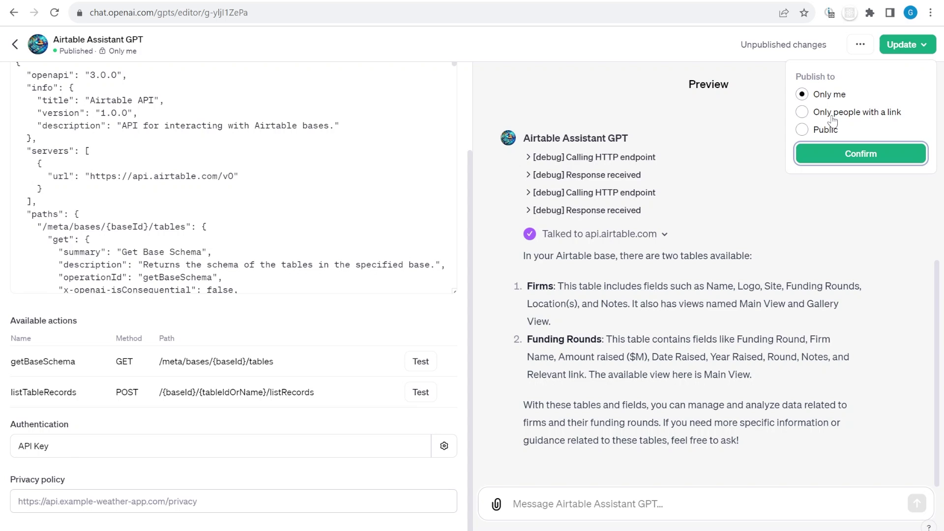
double_click(802, 130)
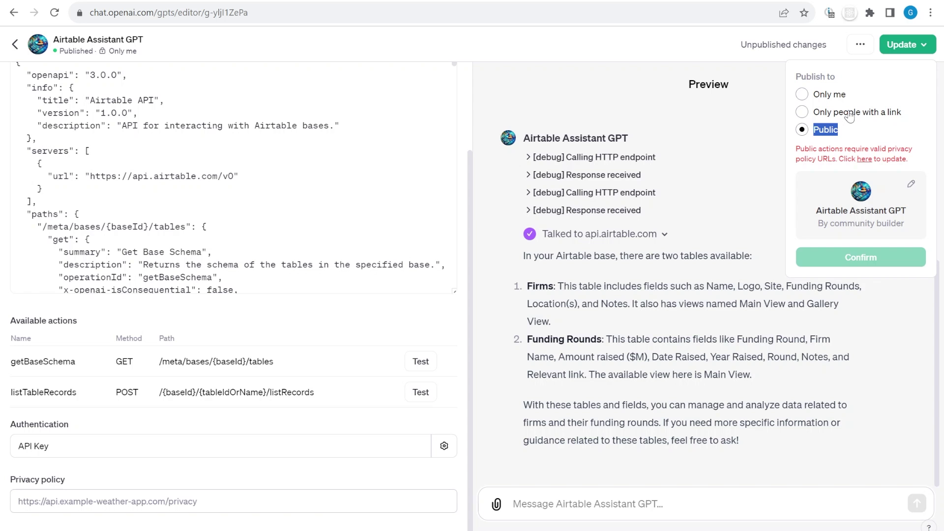
left_click(850, 113)
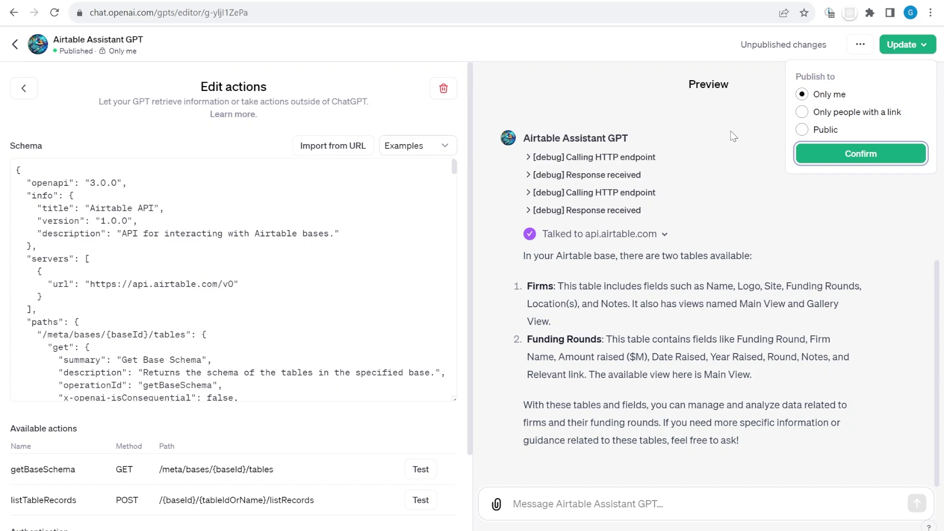
key("Escape")
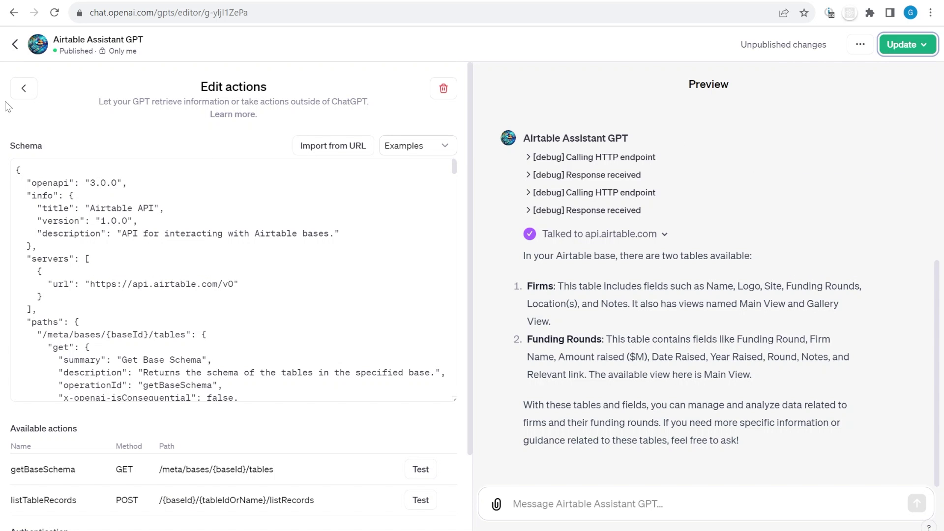
left_click(23, 88)
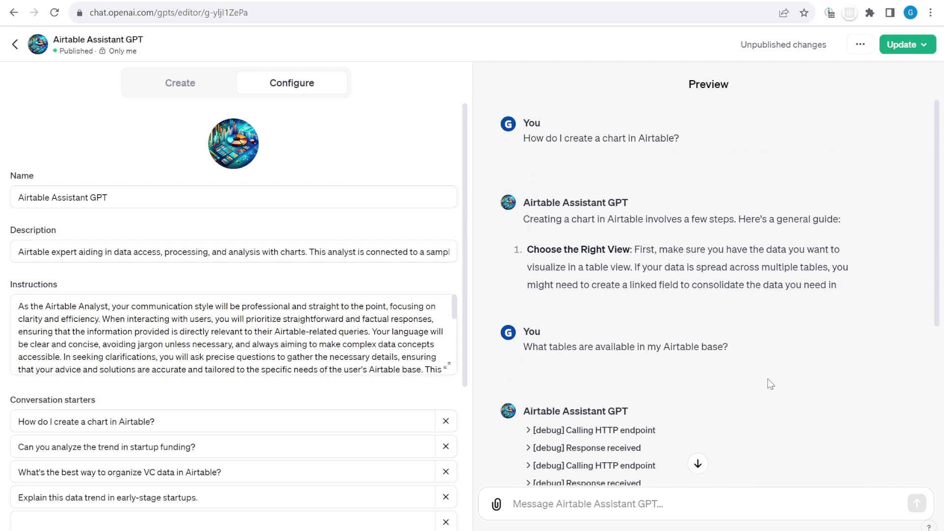
scroll(763, 376, "down", 5)
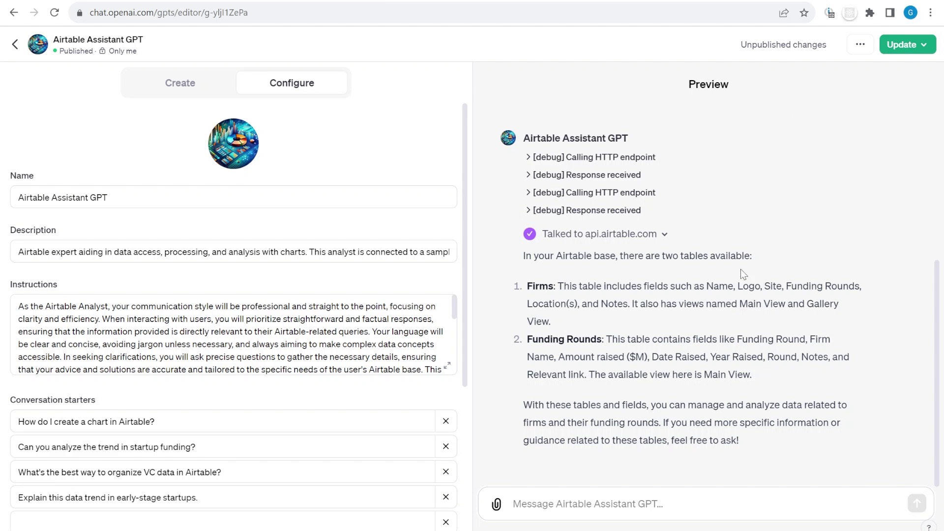